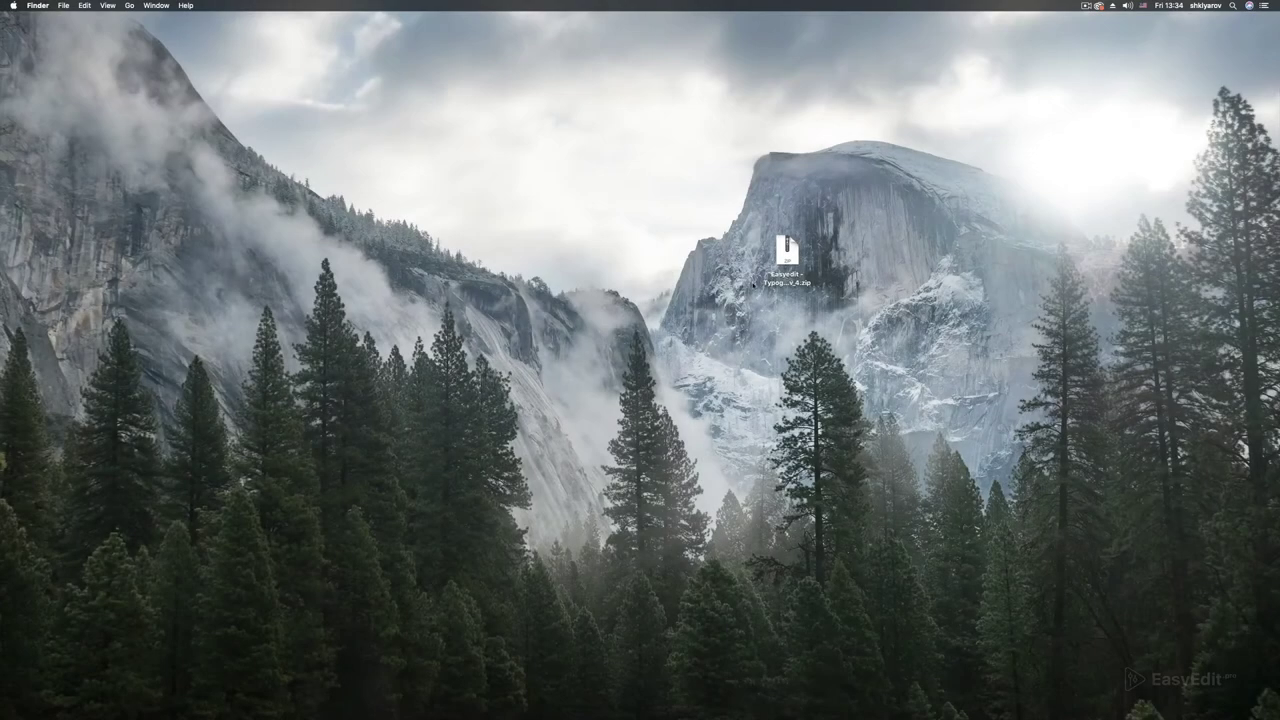
- Extract the Easyedit - Typography Library_v_4.zip archive on the desktop
{"action": "double_click", "coordinate": [787, 250]}
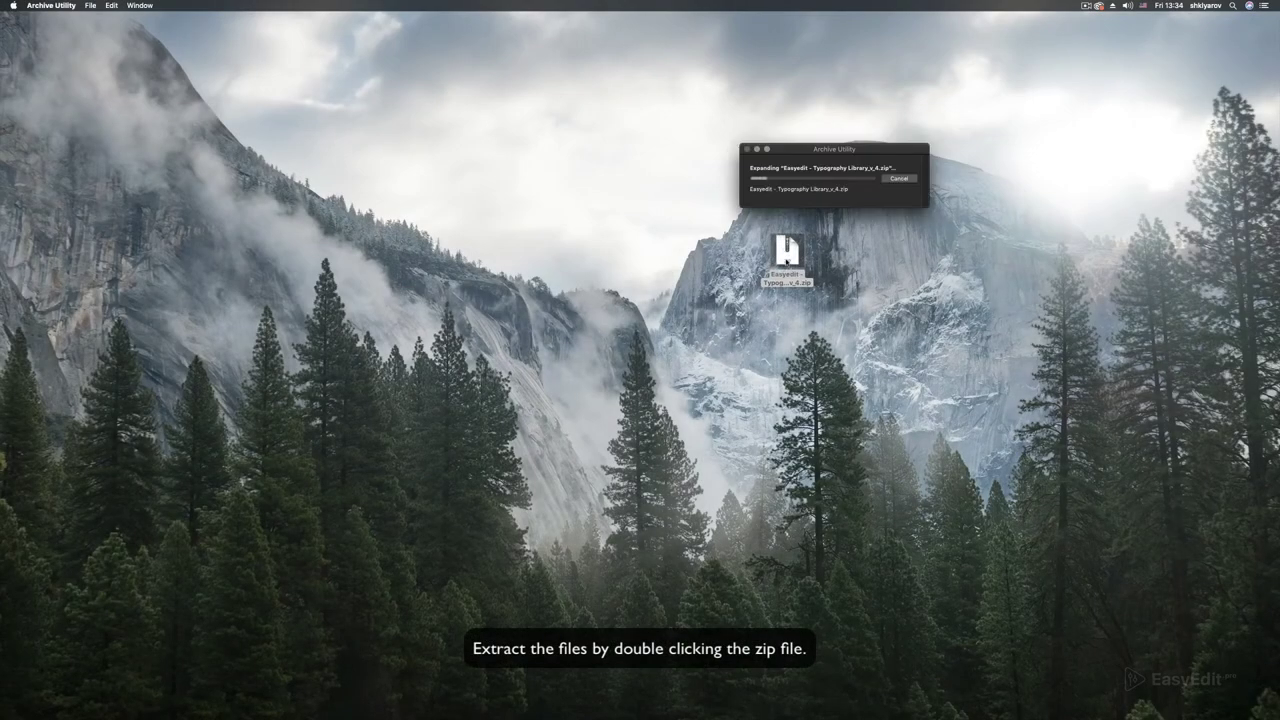
- Open the home folder's Movies > Motion Templates > Titles folder in Finder
{"action": "left_click", "coordinate": [129, 5]}
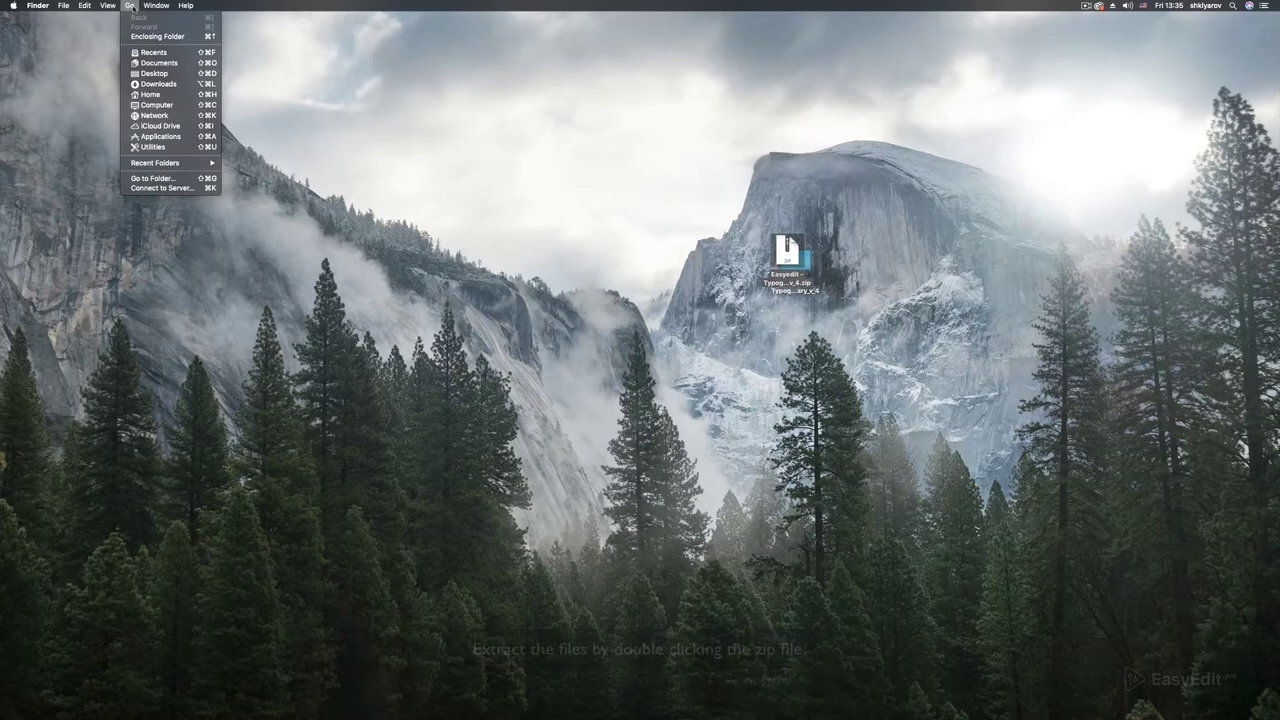
{"action": "left_click", "coordinate": [181, 93]}
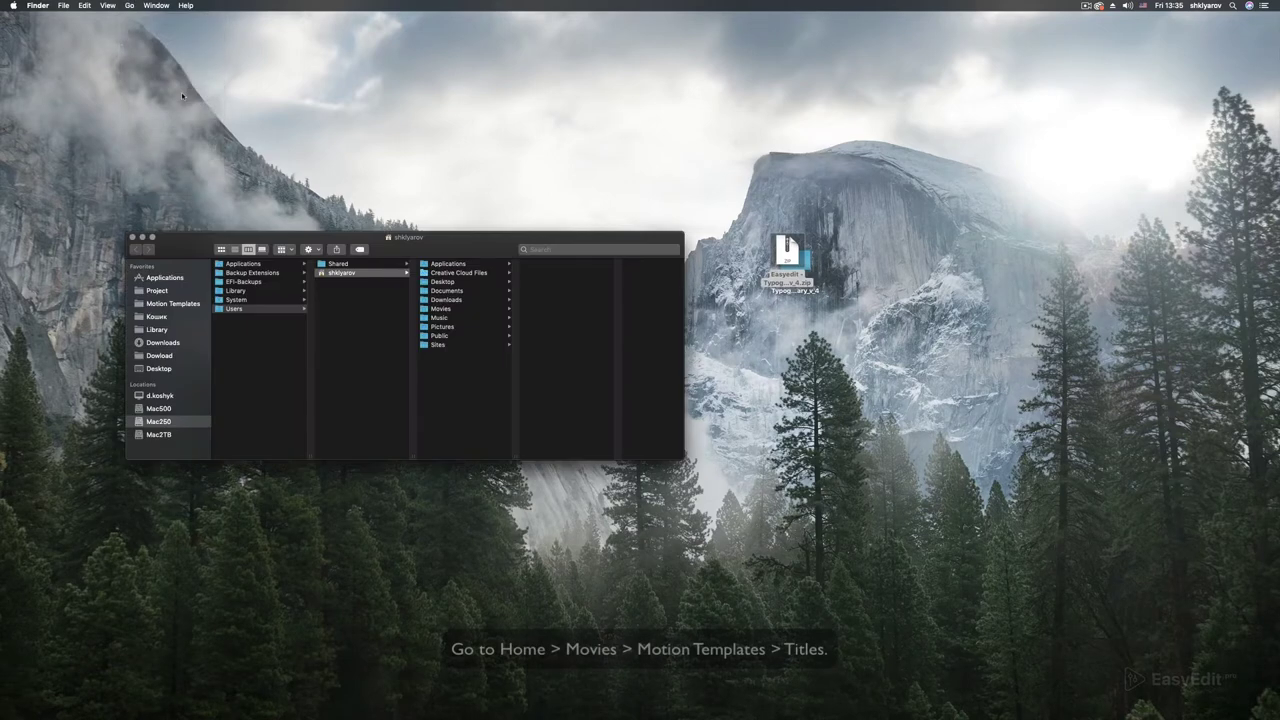
{"action": "left_click", "coordinate": [441, 309]}
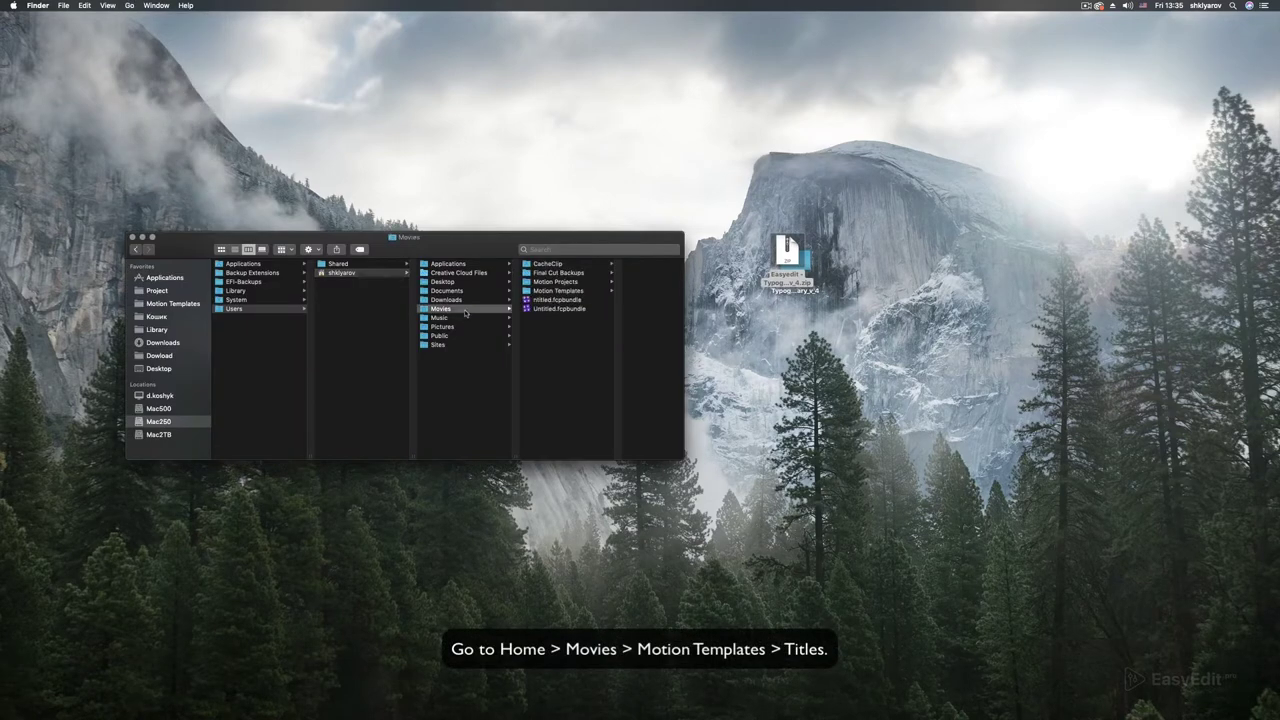
{"action": "left_click", "coordinate": [557, 291]}
{"action": "left_click", "coordinate": [604, 300]}
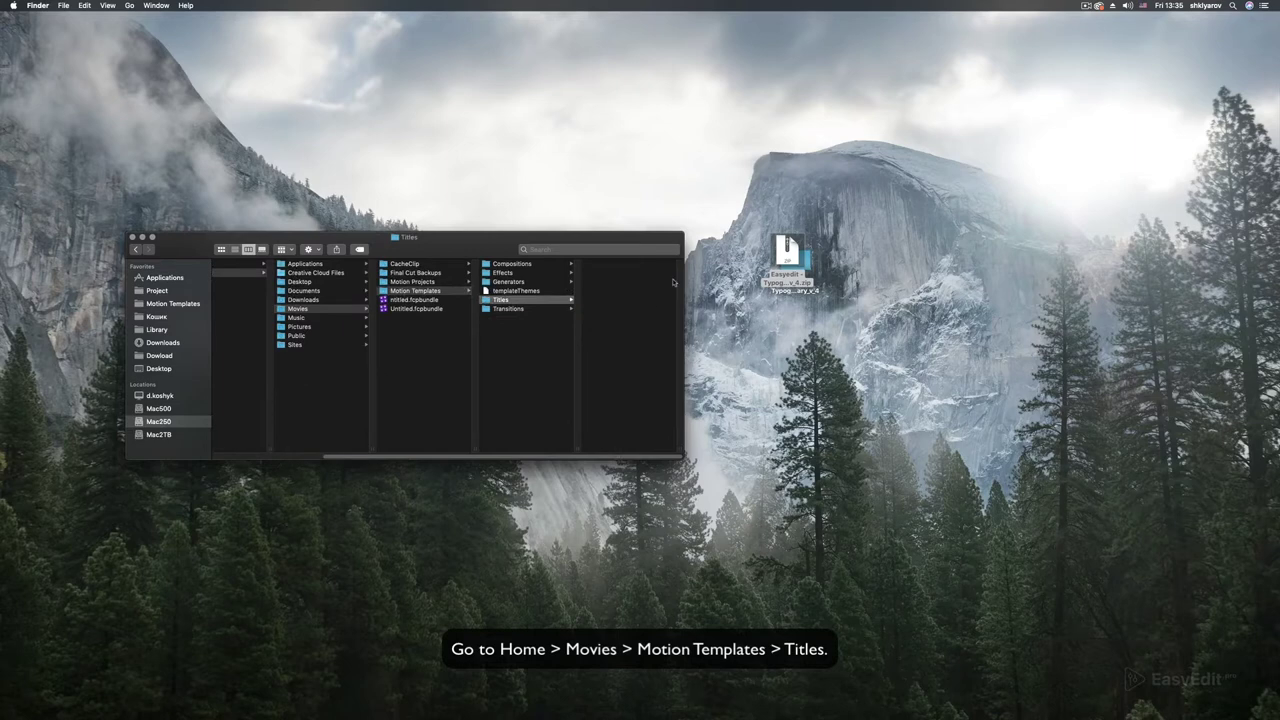
- Copy EasyEdit_NEUE_YOUTUBE_PACK from the extracted 02_For_Final_Cut folder into Titles
{"action": "double_click", "coordinate": [790, 262]}
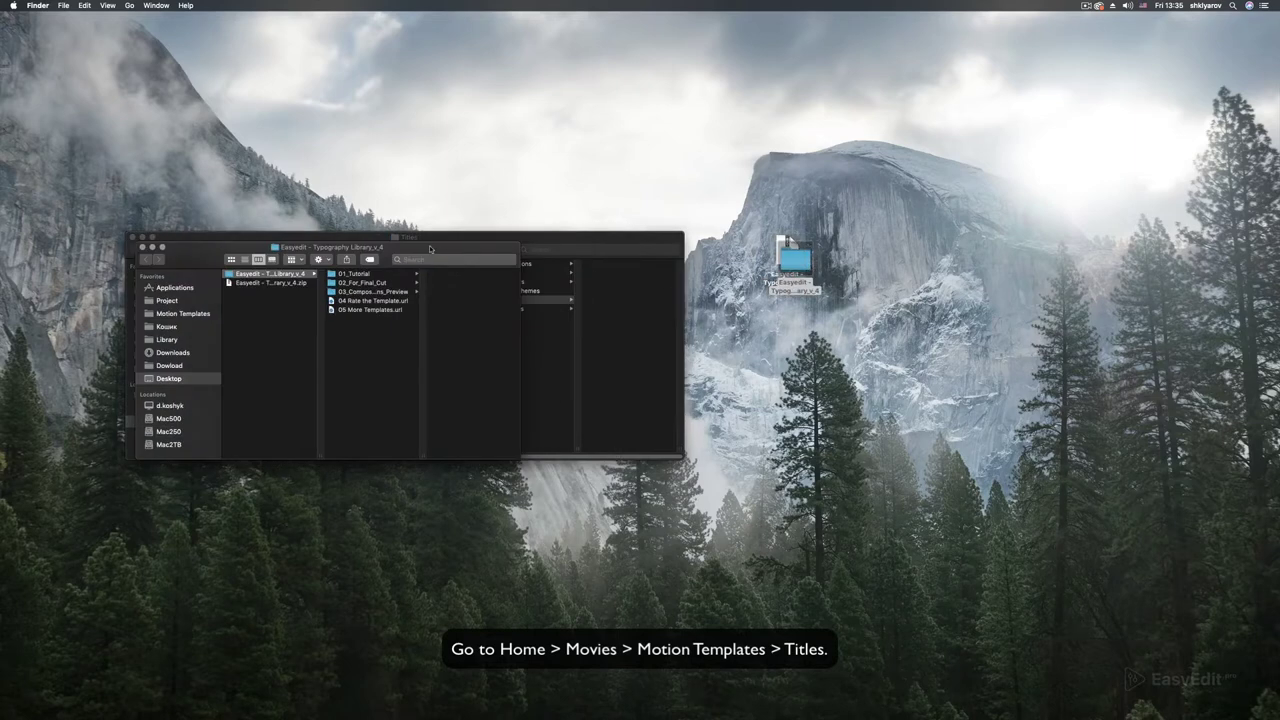
{"action": "left_click", "coordinate": [758, 424]}
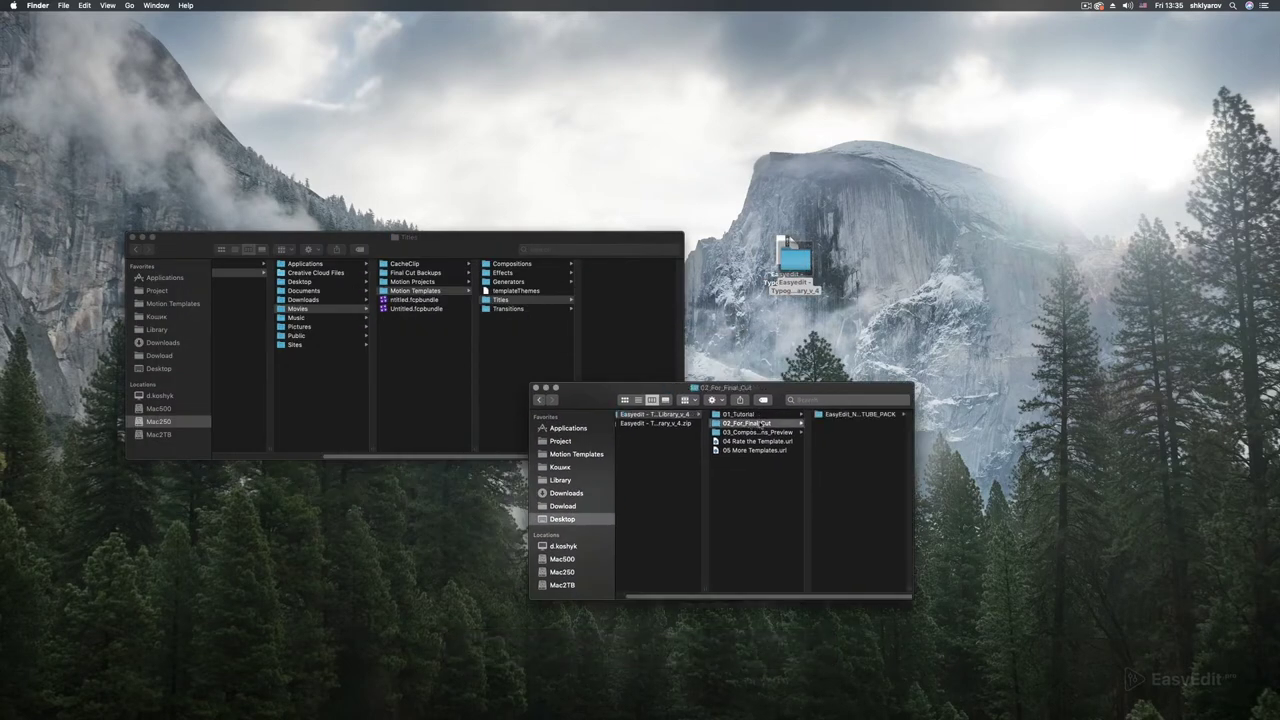
{"action": "left_click", "coordinate": [846, 417]}
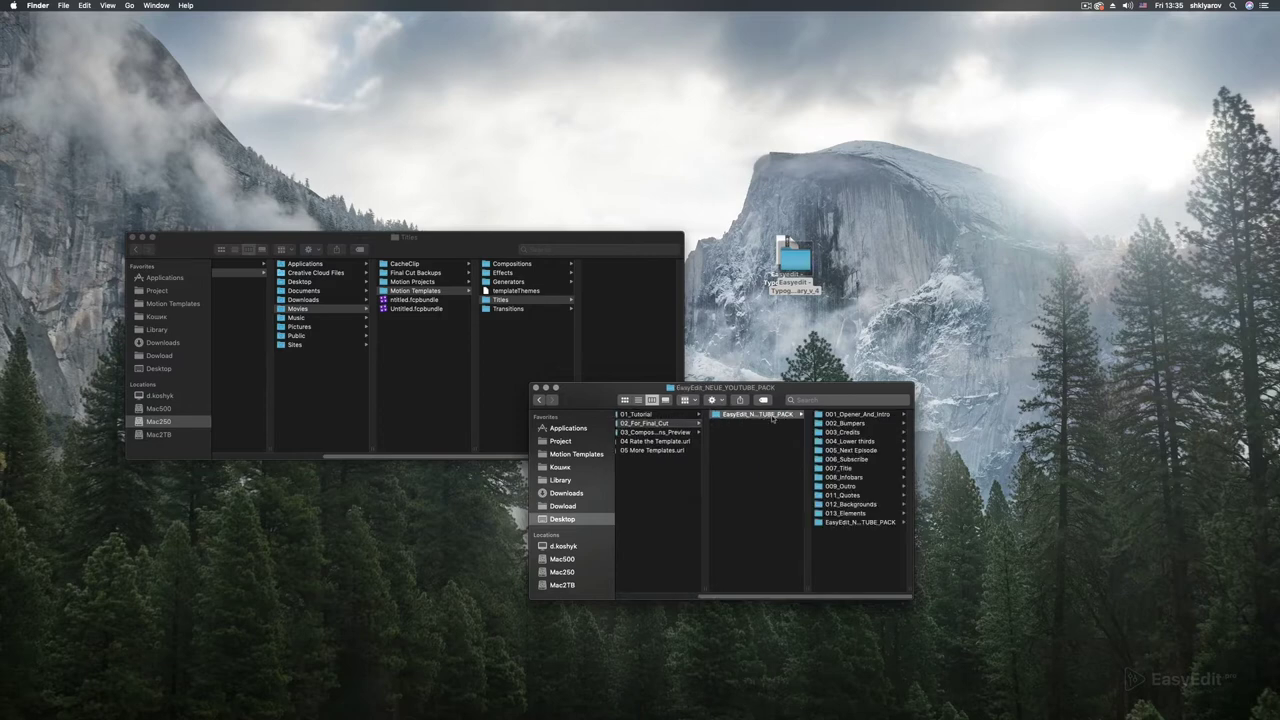
{"action": "left_click_drag", "start_coordinate": [771, 415], "coordinate": [634, 341]}
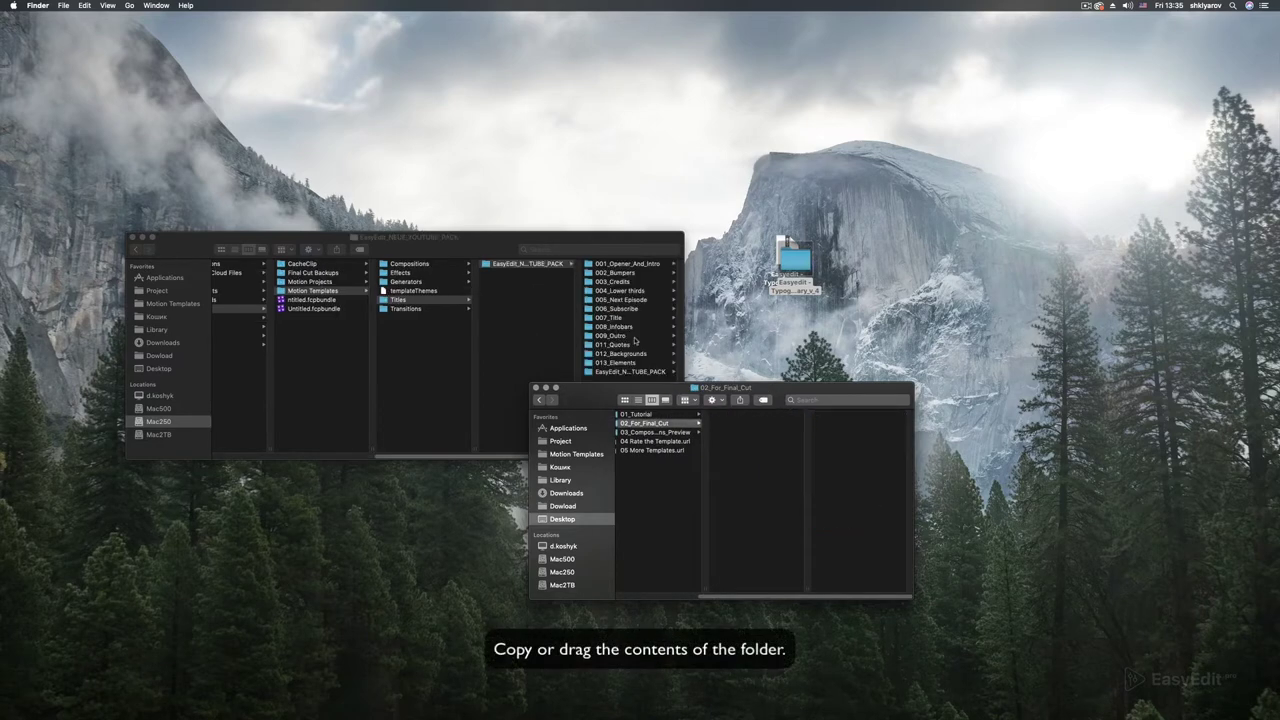
{"action": "left_click_drag", "start_coordinate": [616, 389], "coordinate": [606, 419]}
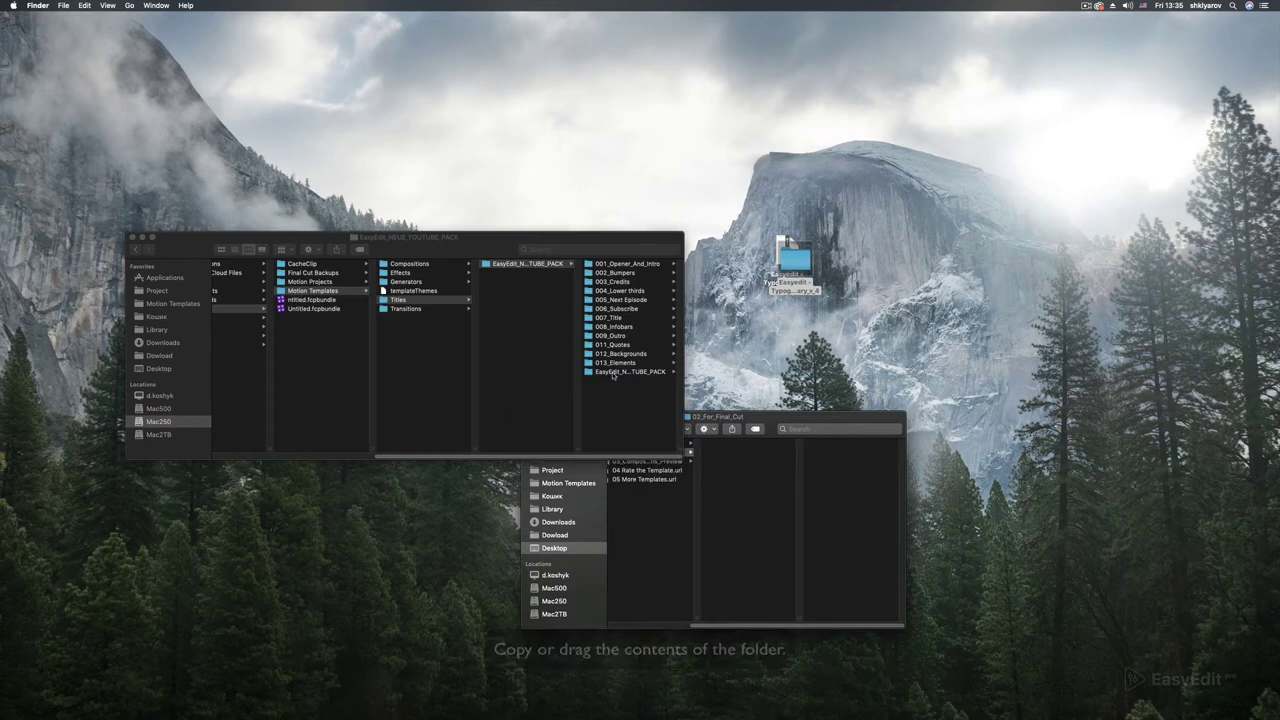
- Move the pack's transitions folder into Motion Templates' Transitions folder and close the window
{"action": "left_click", "coordinate": [621, 374]}
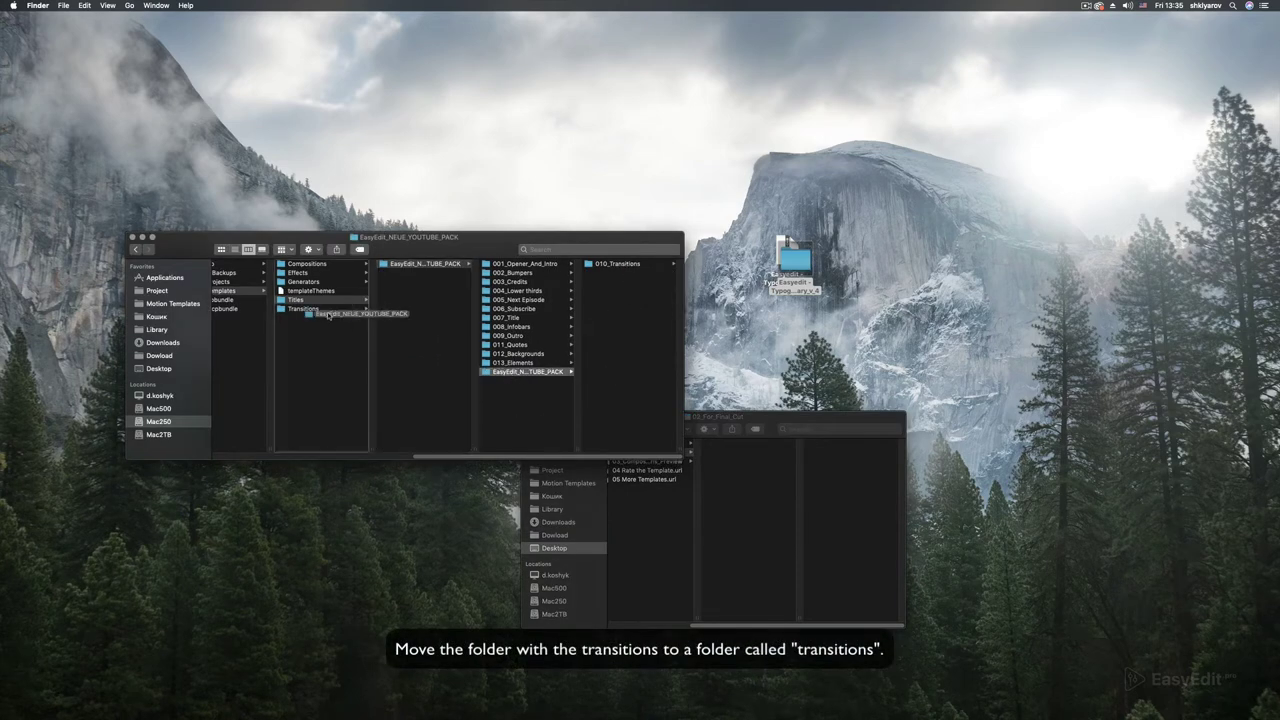
{"action": "left_click_drag", "start_coordinate": [504, 374], "coordinate": [300, 309]}
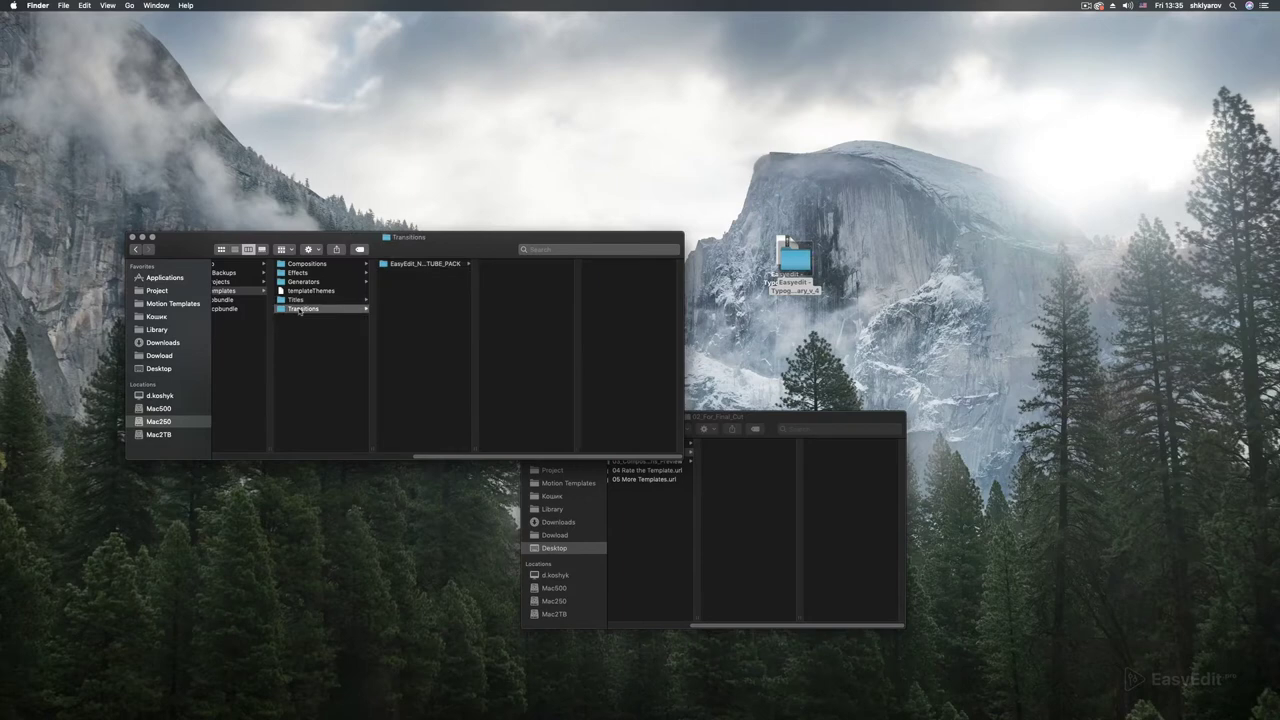
{"action": "key", "text": "Down"}
{"action": "key", "text": "Up"}
{"action": "left_click", "coordinate": [133, 238]}
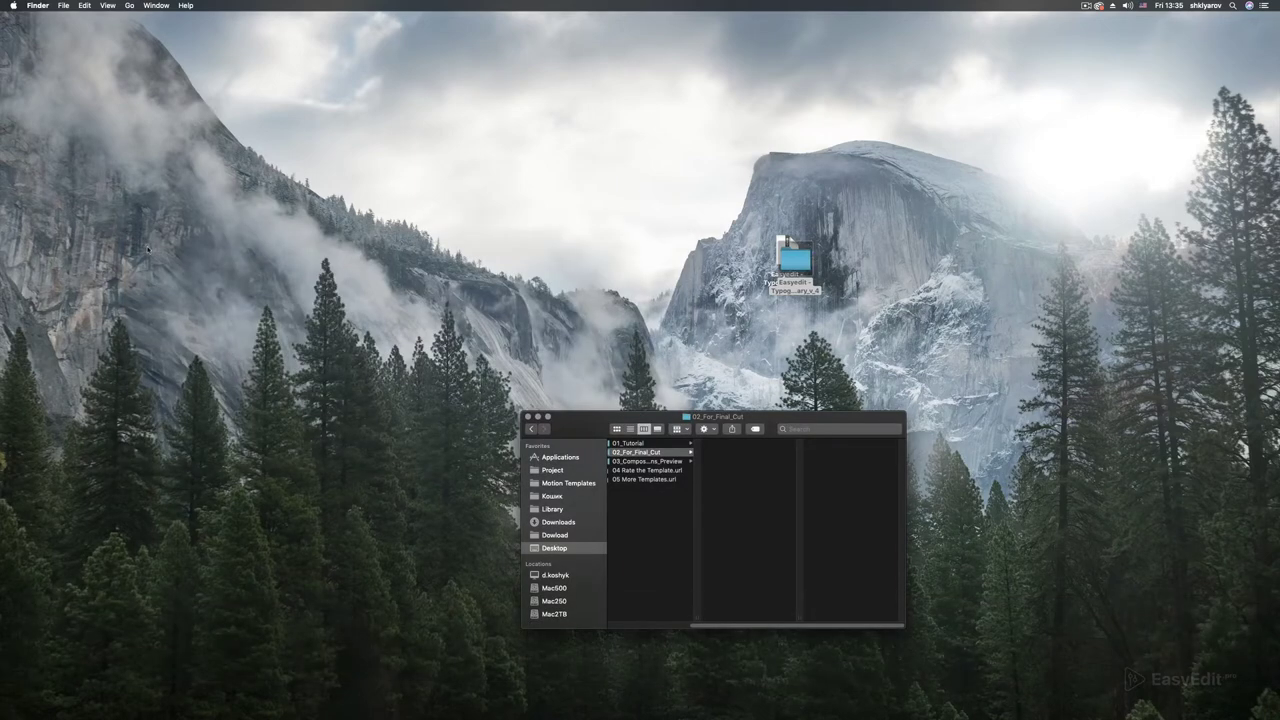
- Close the extracted folder and show the EasyEdit_NEUE_YOUTUBE_PACK category in the Titles browser
{"action": "left_click", "coordinate": [527, 416]}
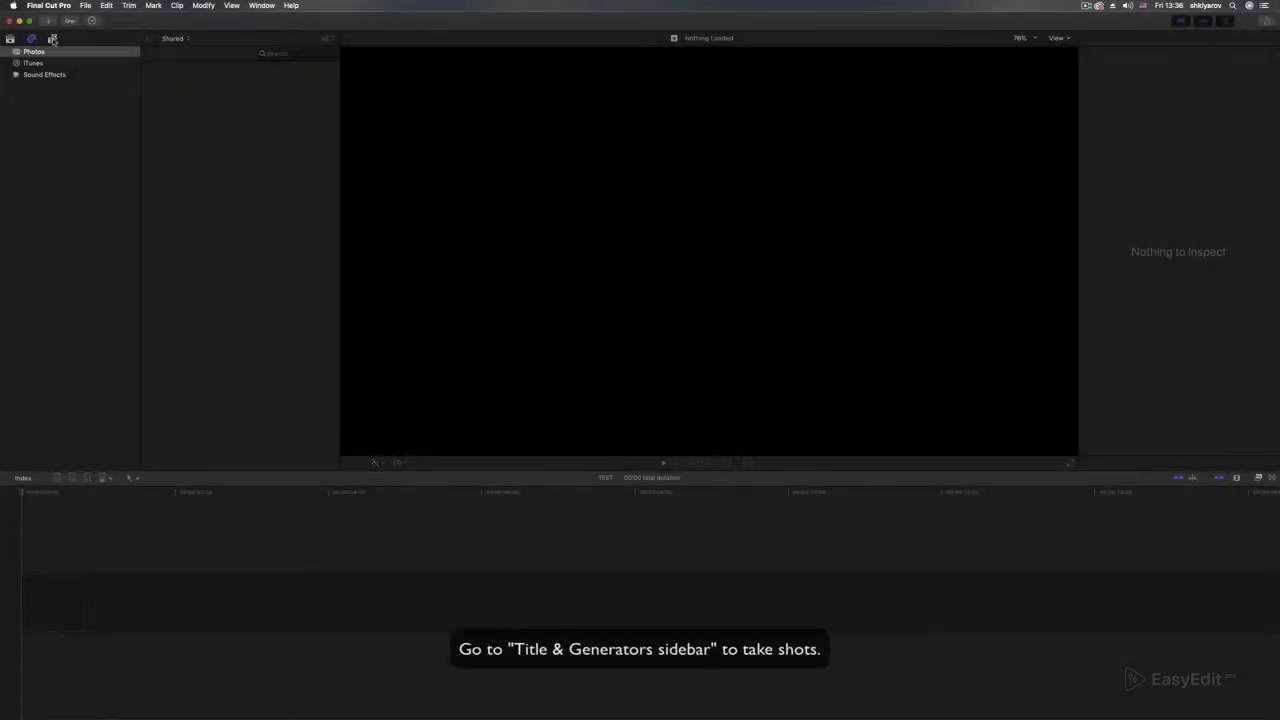
{"action": "left_click", "coordinate": [53, 40]}
{"action": "left_click", "coordinate": [6, 52]}
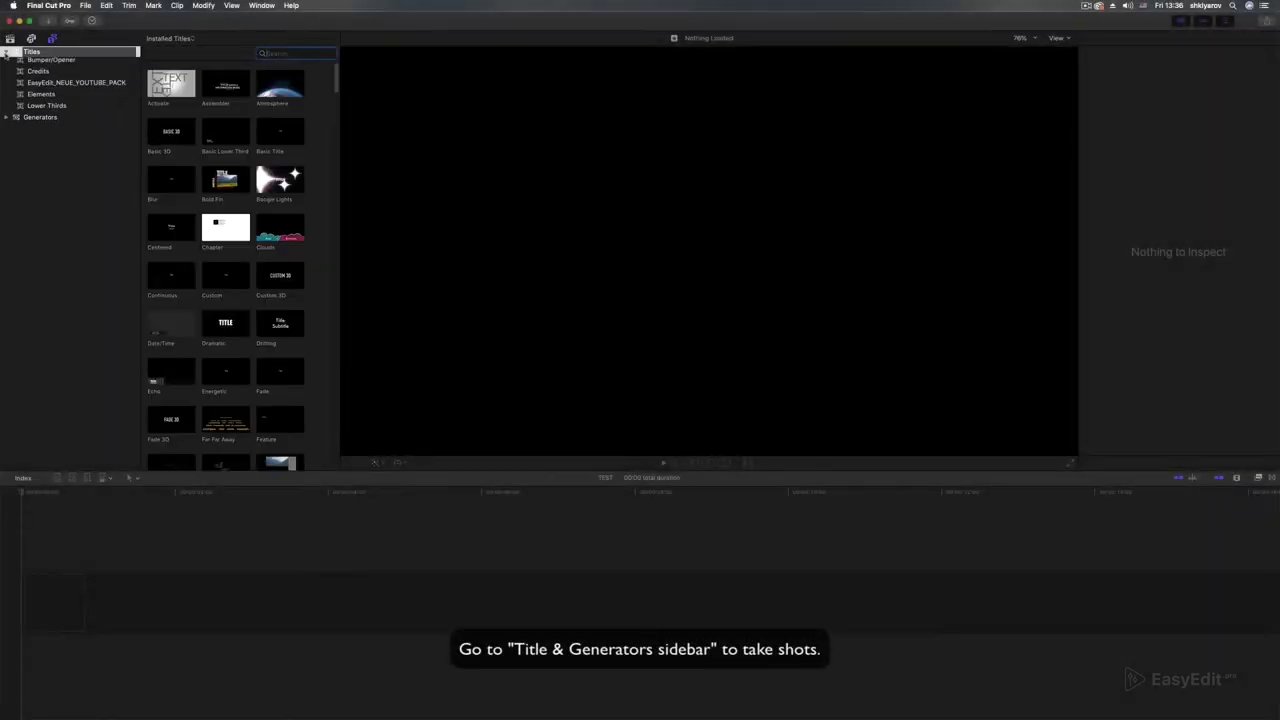
{"action": "left_click", "coordinate": [94, 121]}
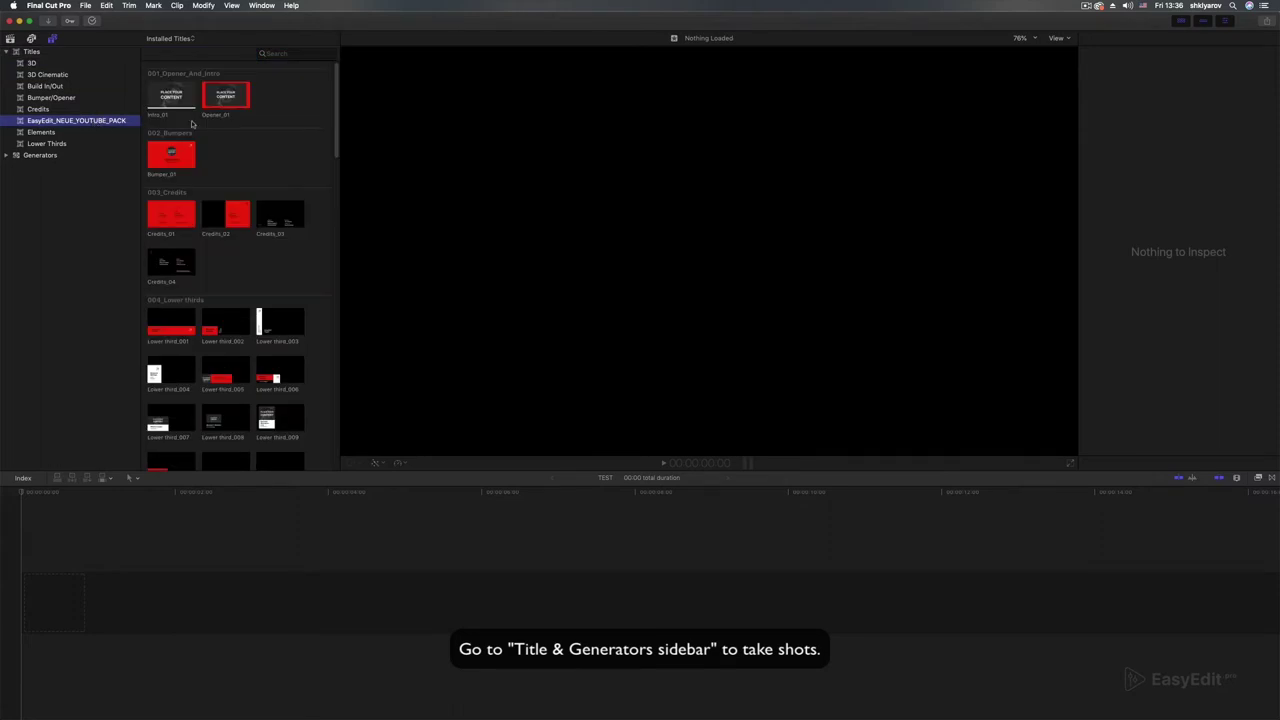
{"action": "mouse_move", "coordinate": [337, 110]}
{"action": "left_mouse_down"}
{"action": "mouse_move", "coordinate": [343, 311]}
{"action": "mouse_move", "coordinate": [339, 111]}
{"action": "left_mouse_up"}
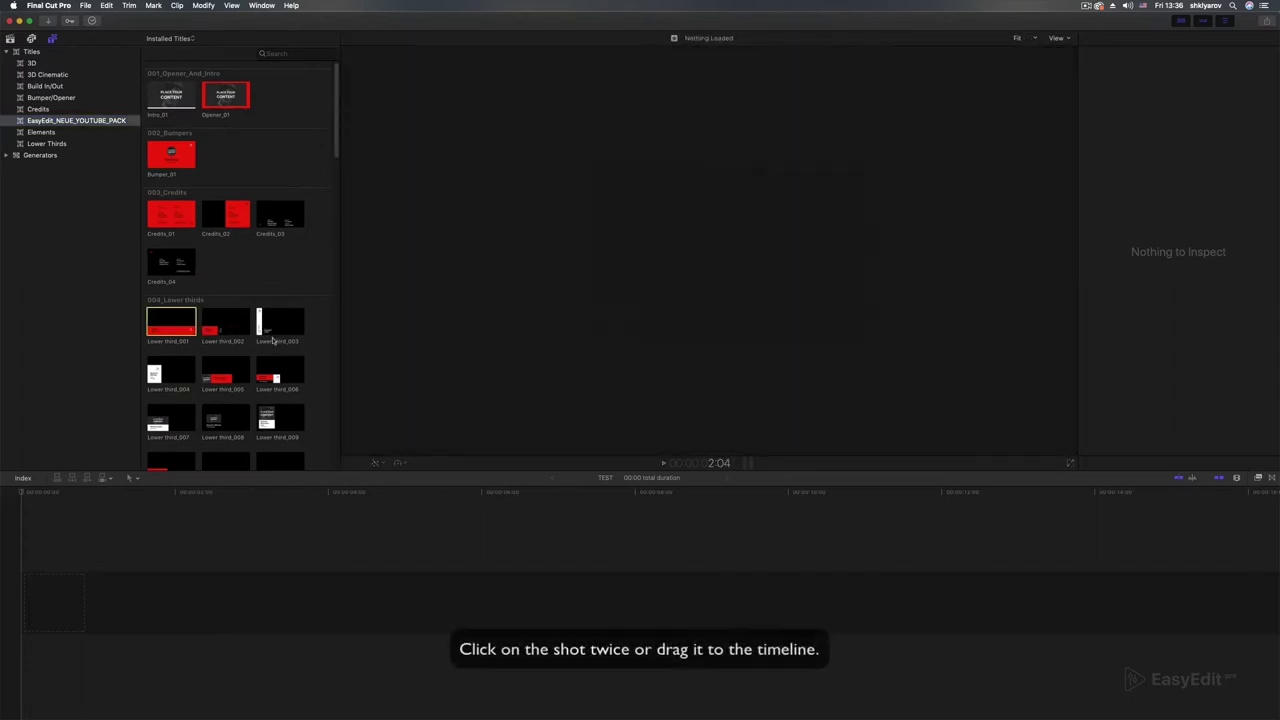
- Append the Lower third_005 title to the start of the timeline
{"action": "left_click_drag", "start_coordinate": [222, 373], "coordinate": [110, 576]}
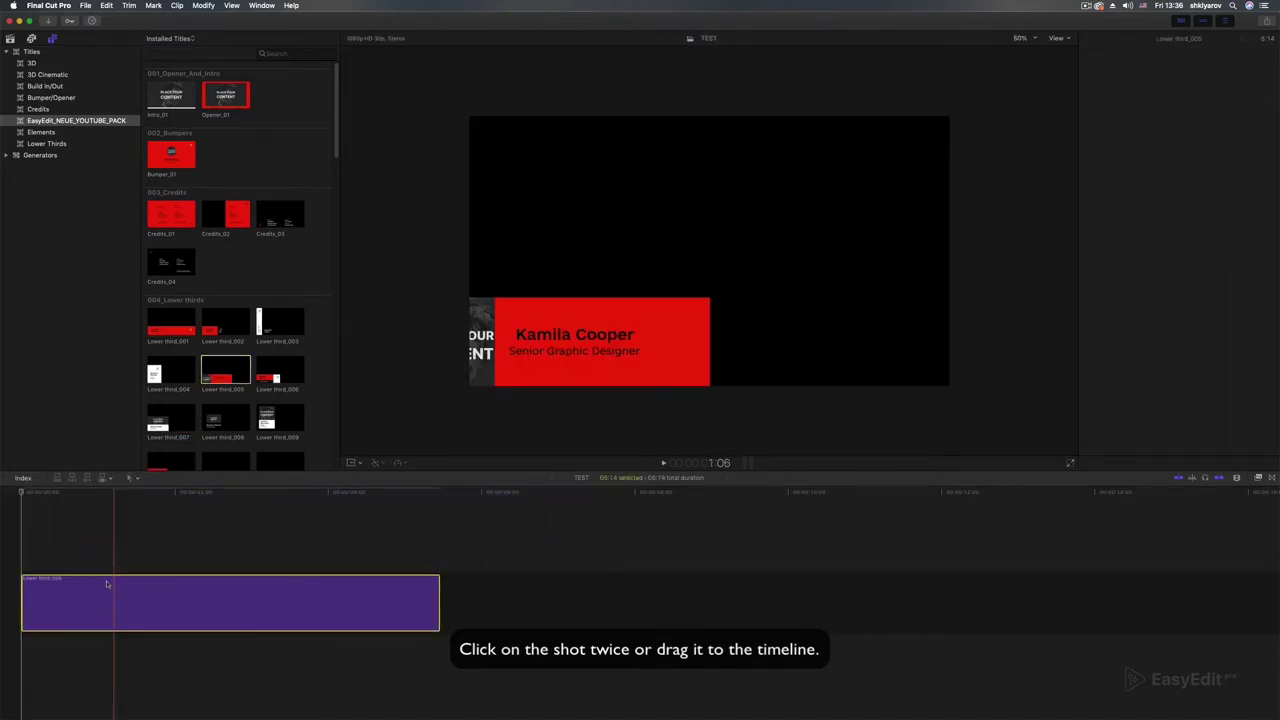
{"action": "key", "text": "super+z"}
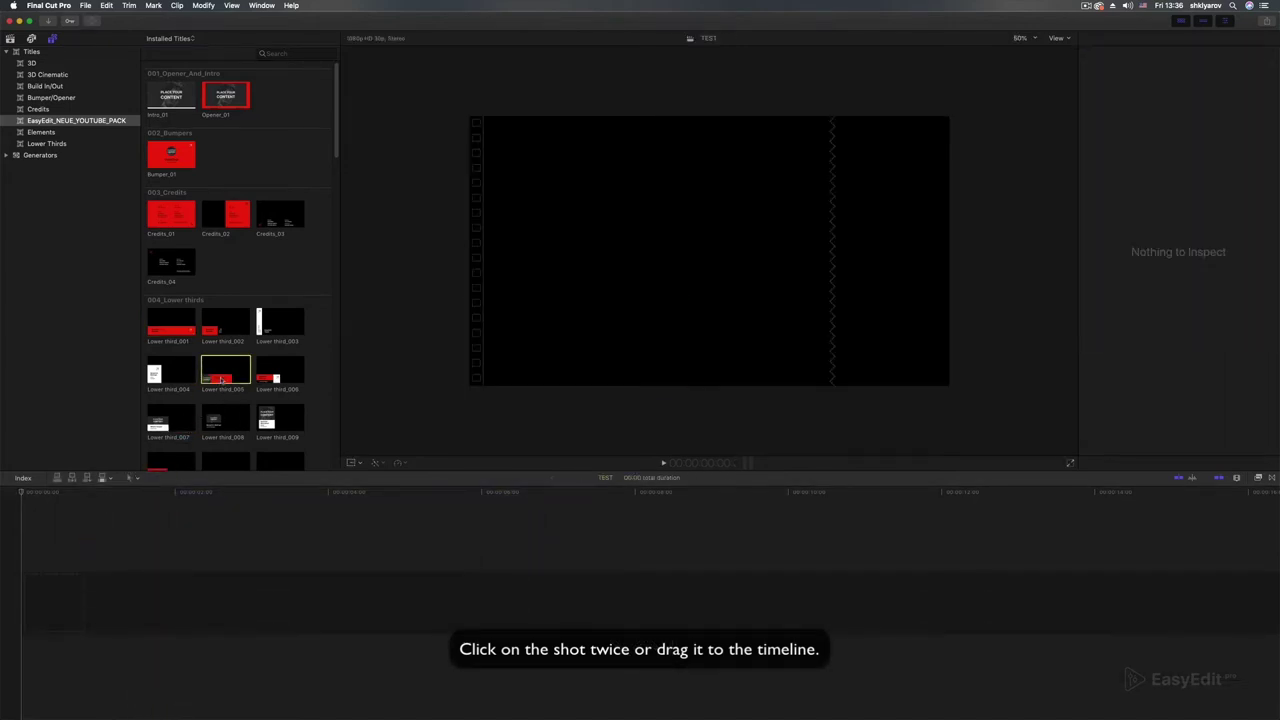
{"action": "double_click", "coordinate": [222, 376]}
- Preview the Lower third_005 animation and try lengthening the clip to about 10 seconds
{"action": "key", "text": "space"}
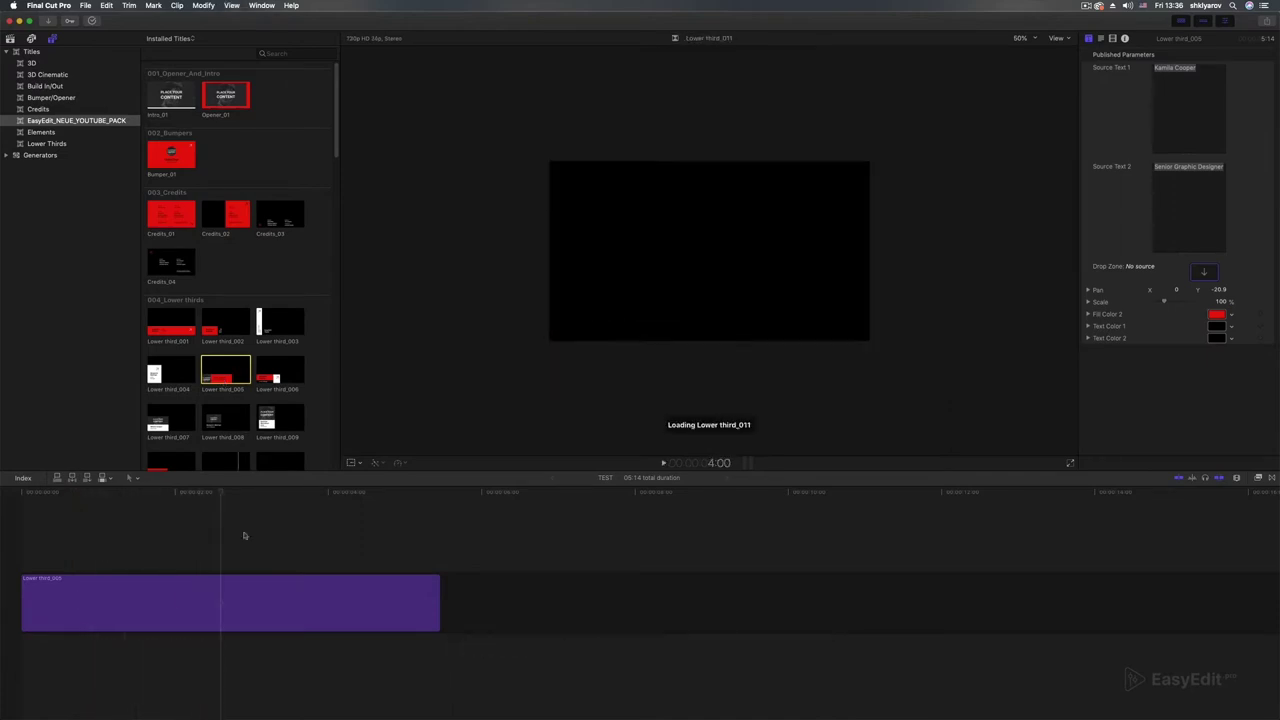
{"action": "left_click", "coordinate": [65, 500]}
{"action": "left_click_drag", "start_coordinate": [61, 506], "coordinate": [402, 526]}
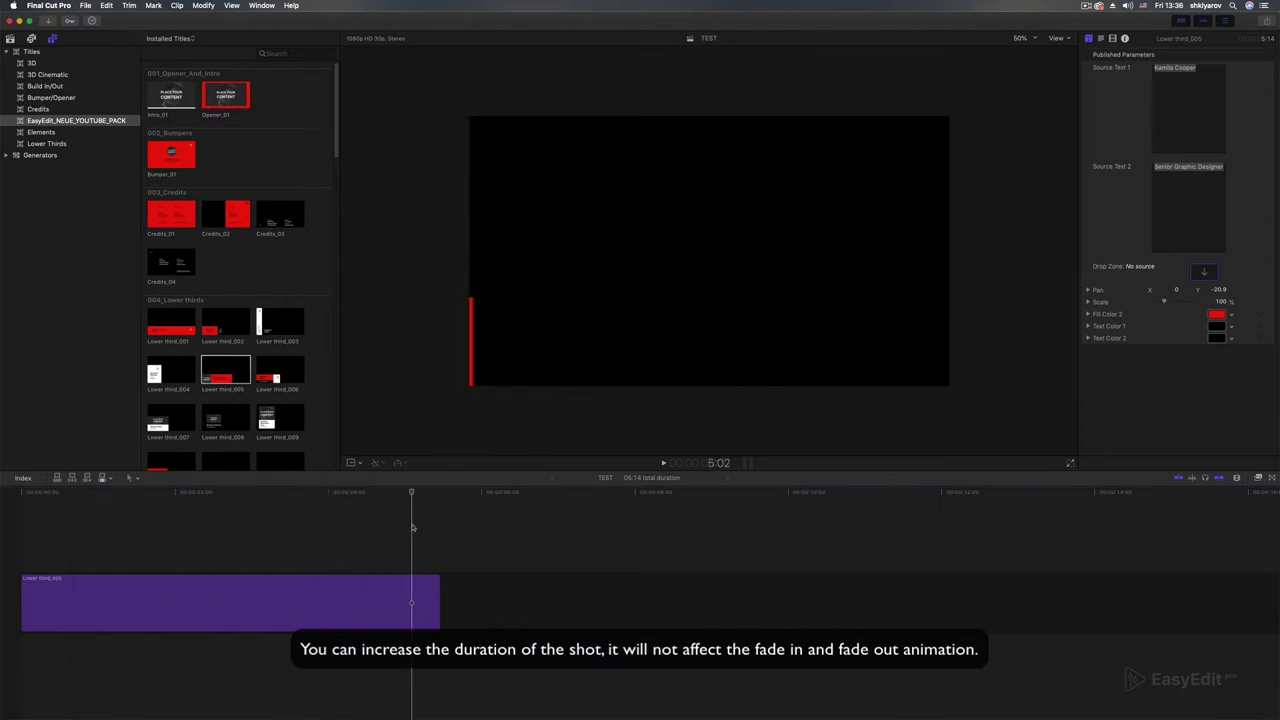
{"action": "left_click", "coordinate": [268, 520]}
{"action": "left_click", "coordinate": [451, 604]}
{"action": "left_click_drag", "start_coordinate": [451, 604], "coordinate": [808, 604]}
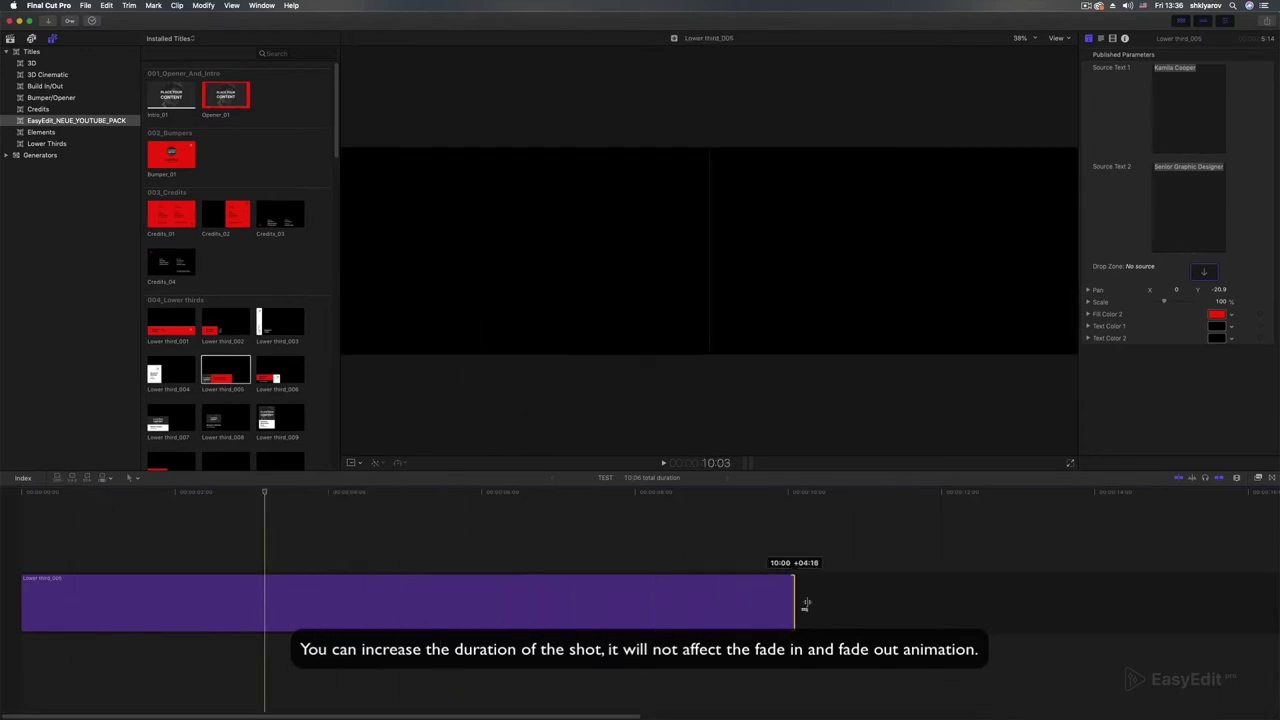
{"action": "left_click", "coordinate": [92, 500]}
{"action": "left_click_drag", "start_coordinate": [89, 501], "coordinate": [184, 511]}
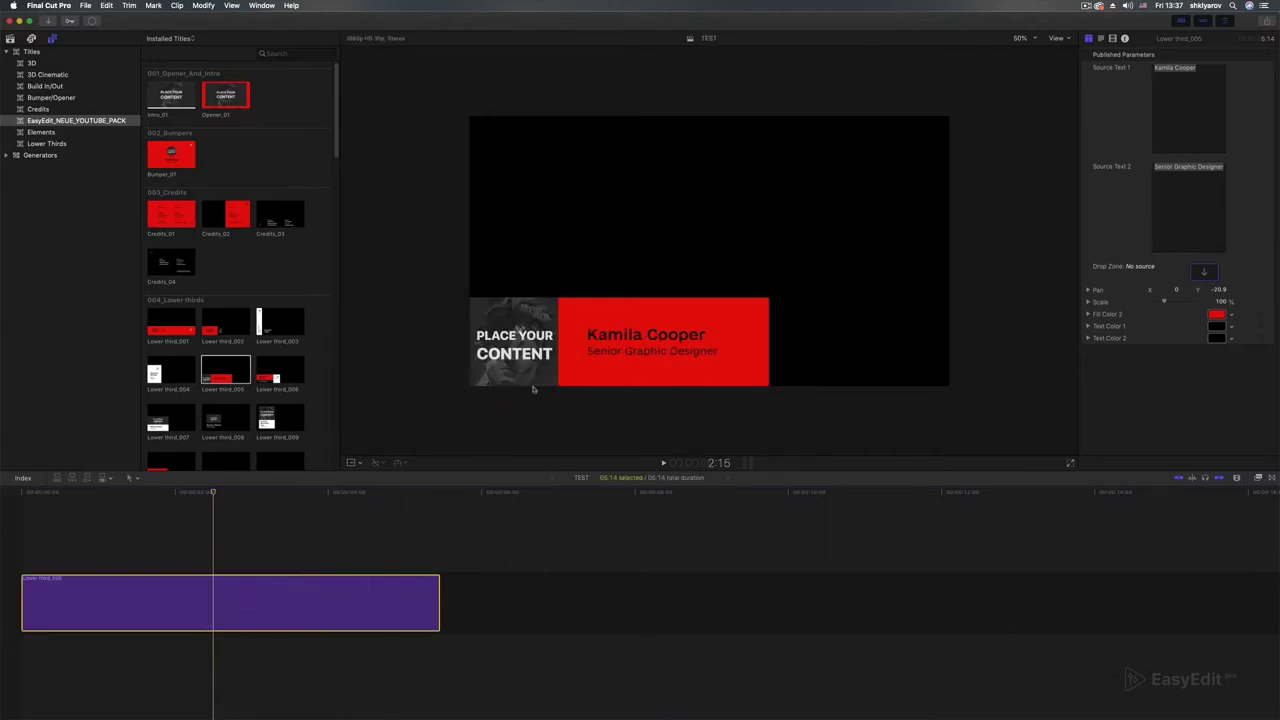
- Edit the title's name and job-title text lines in the viewer
{"action": "left_click", "coordinate": [601, 341]}
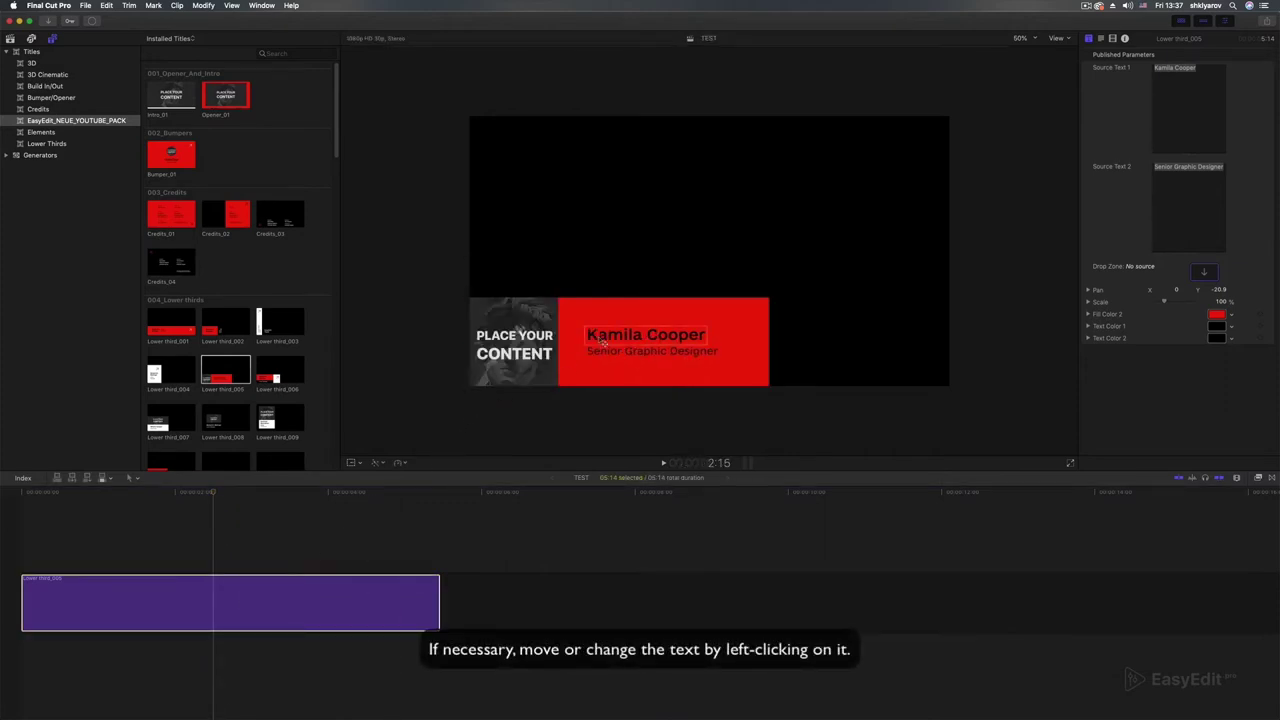
{"action": "left_click", "coordinate": [601, 341]}
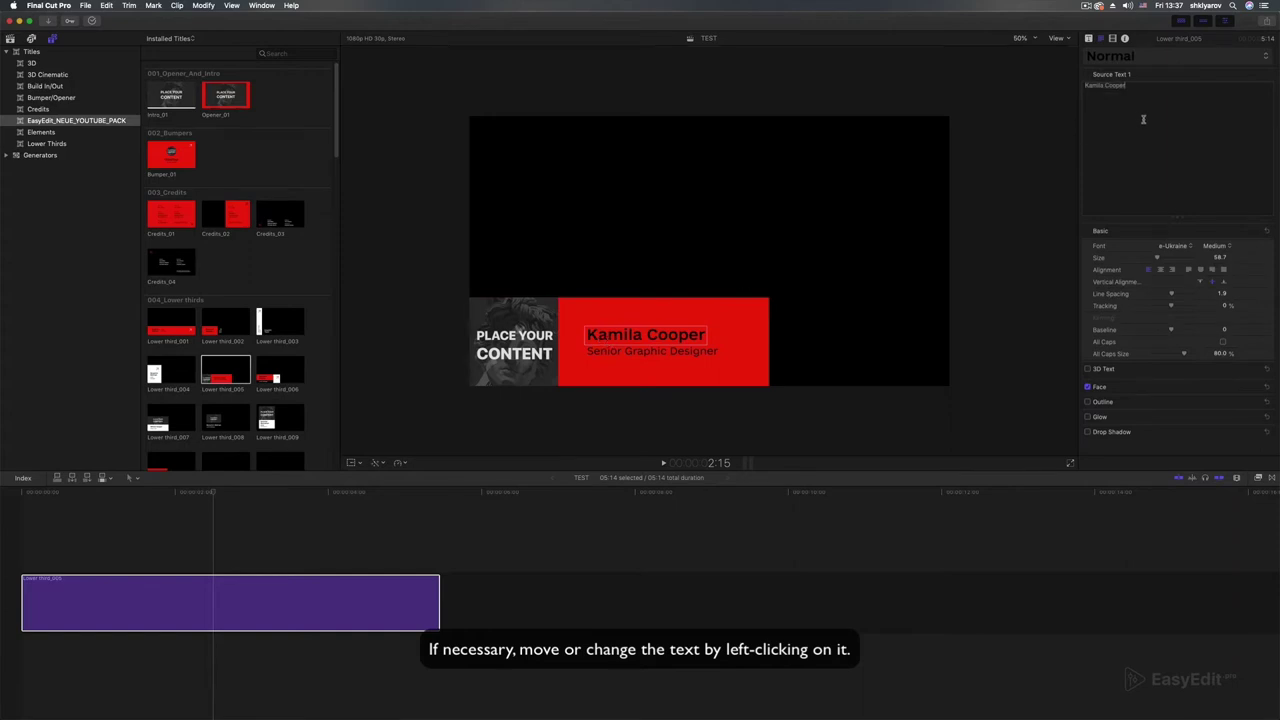
{"action": "type", "text": "You"}
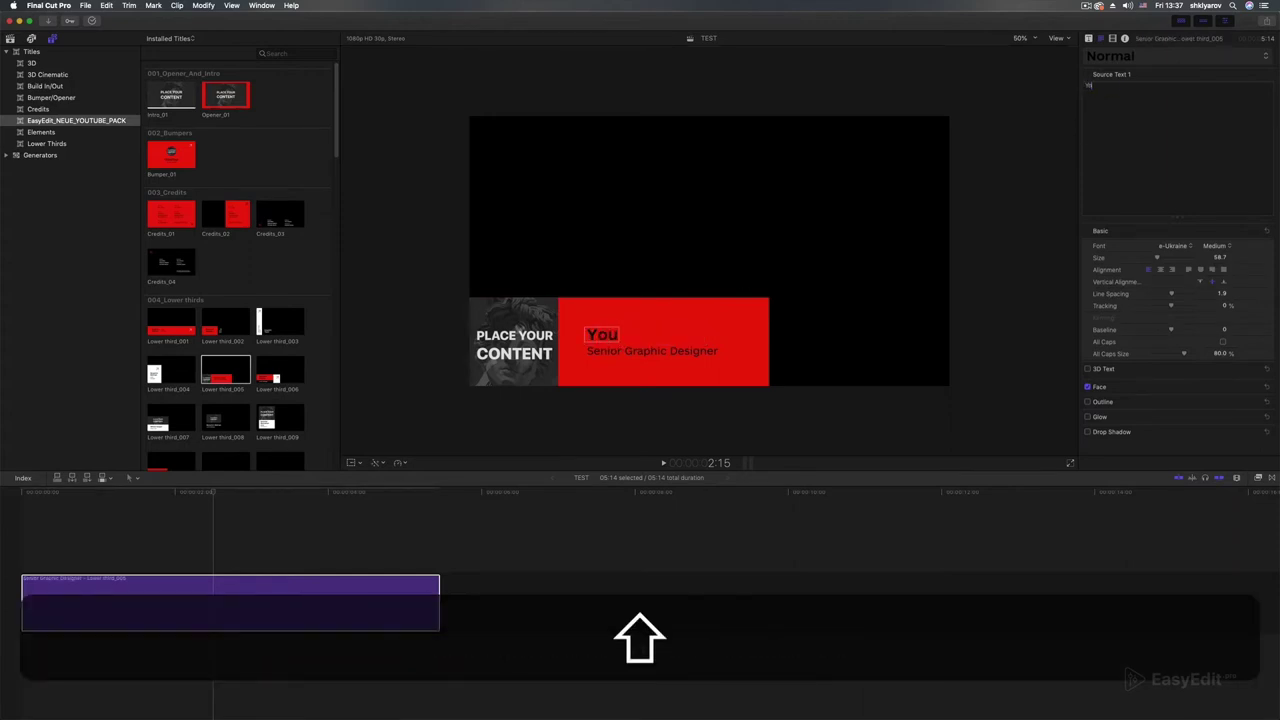
{"action": "type", "text": "r Text"}
{"action": "left_click", "coordinate": [1180, 247]}
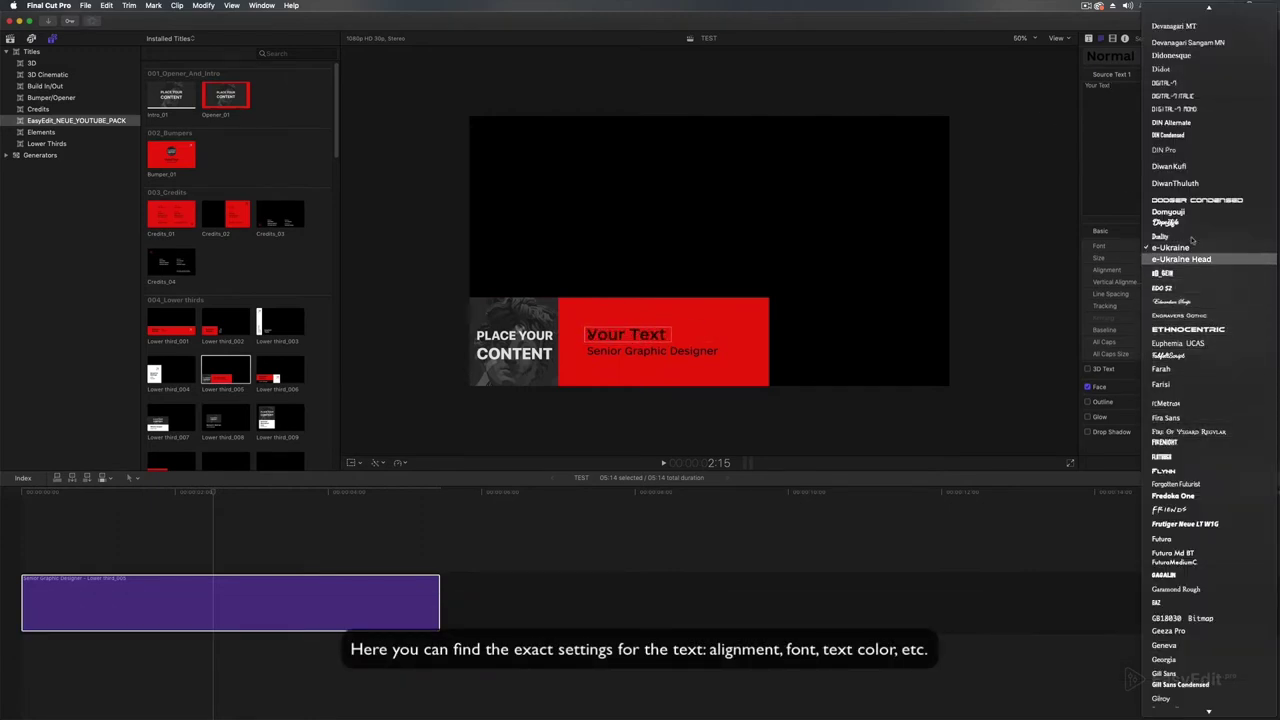
{"action": "key", "text": "Escape"}
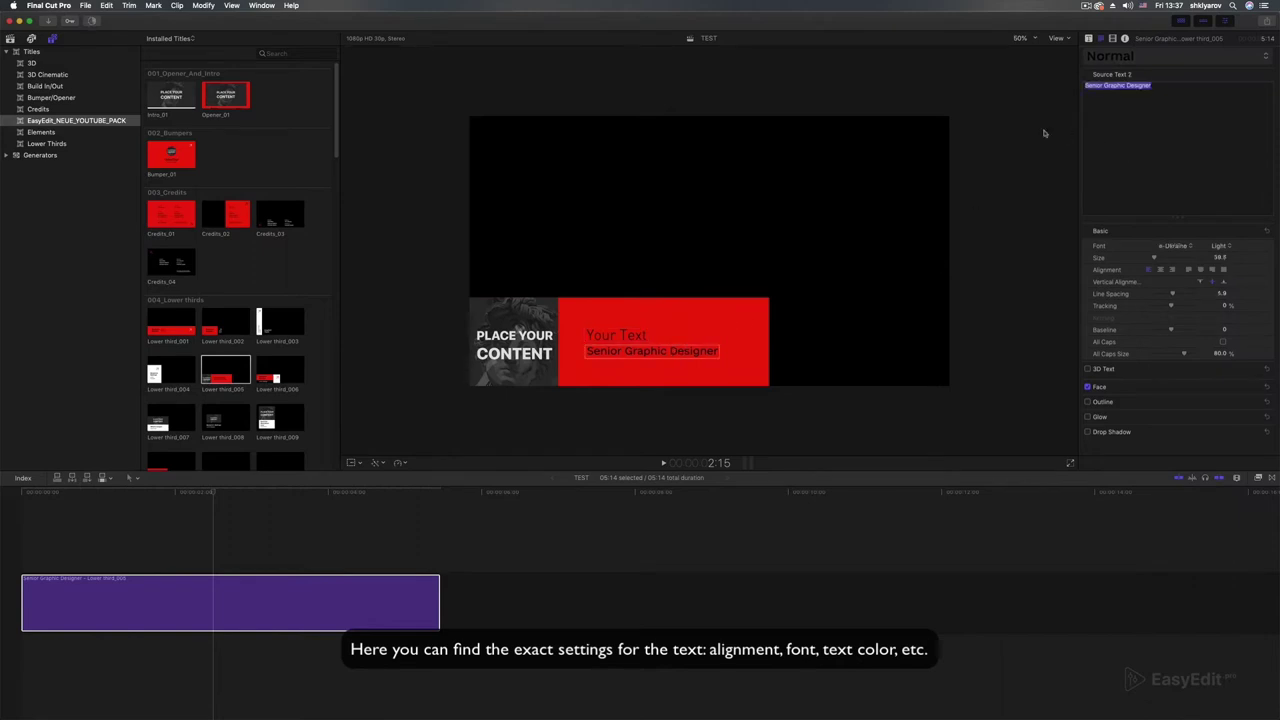
{"action": "key", "text": "BackSpace"}
{"action": "type", "text": "text text"}
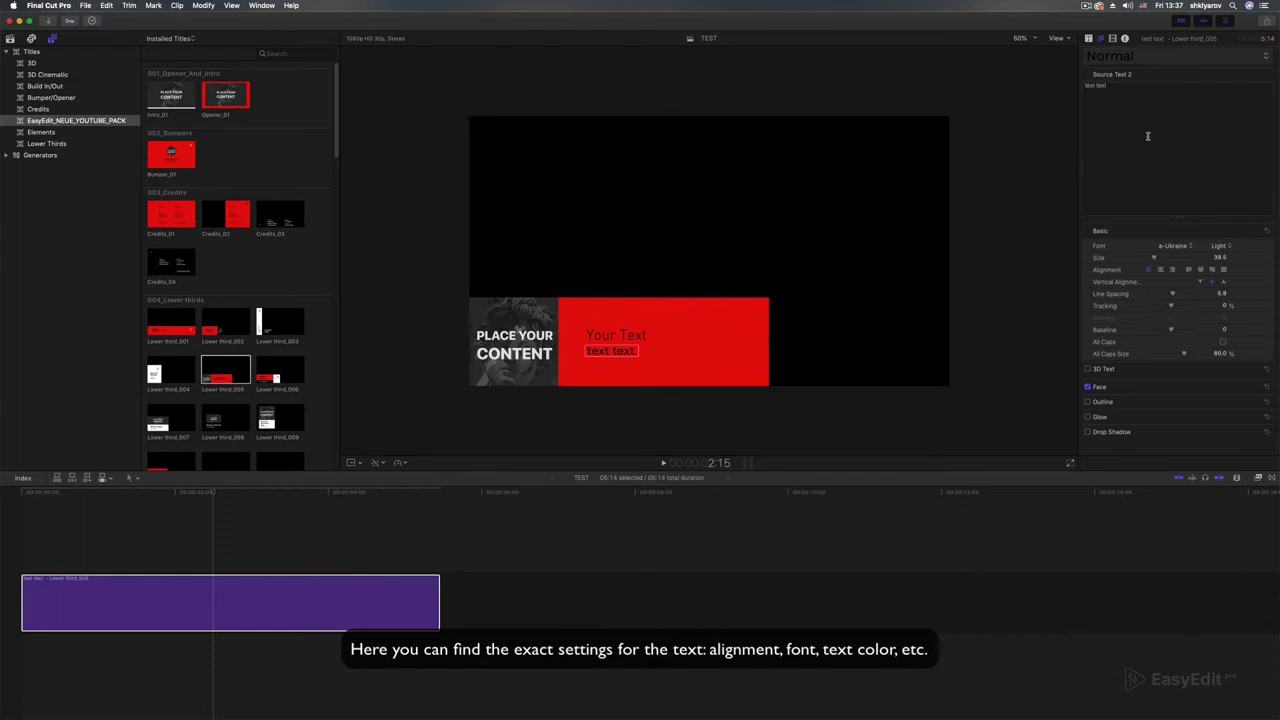
- Set the second line to e-Ukraine Head Light with a black face colour
{"action": "left_click", "coordinate": [1221, 250]}
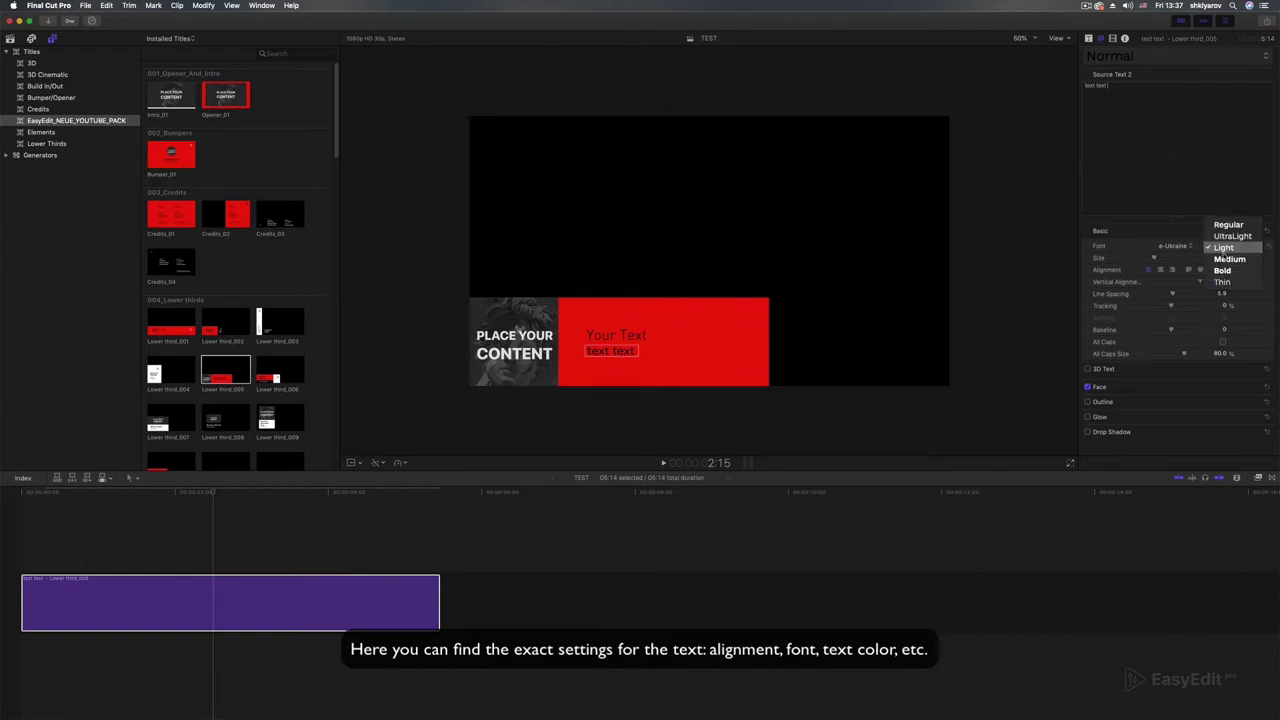
{"action": "left_click", "coordinate": [1231, 247]}
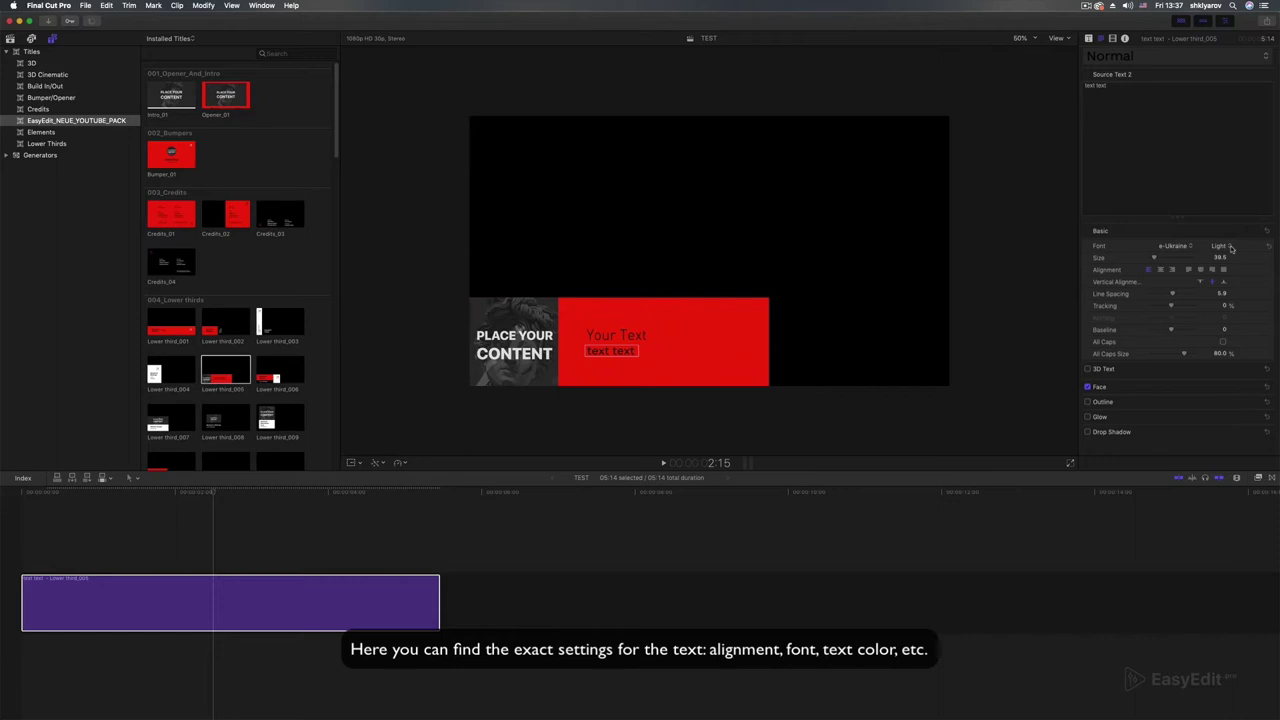
{"action": "left_click", "coordinate": [1184, 250]}
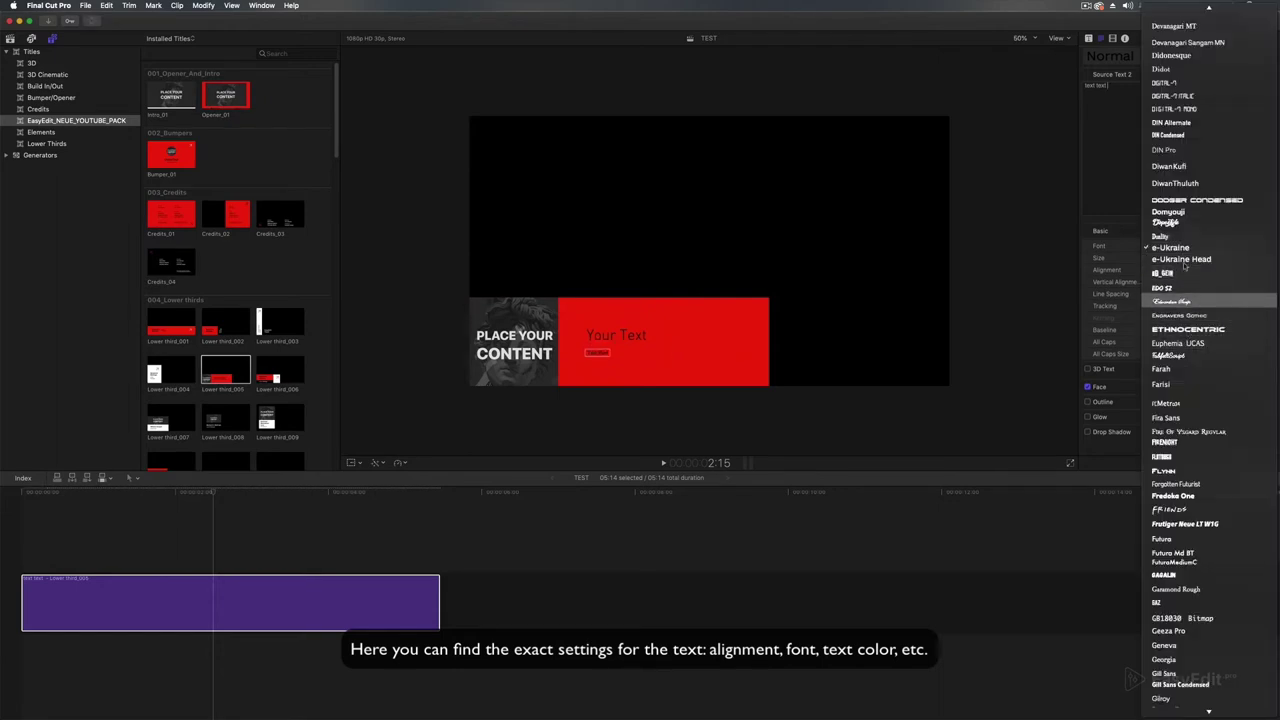
{"action": "left_click", "coordinate": [1199, 260]}
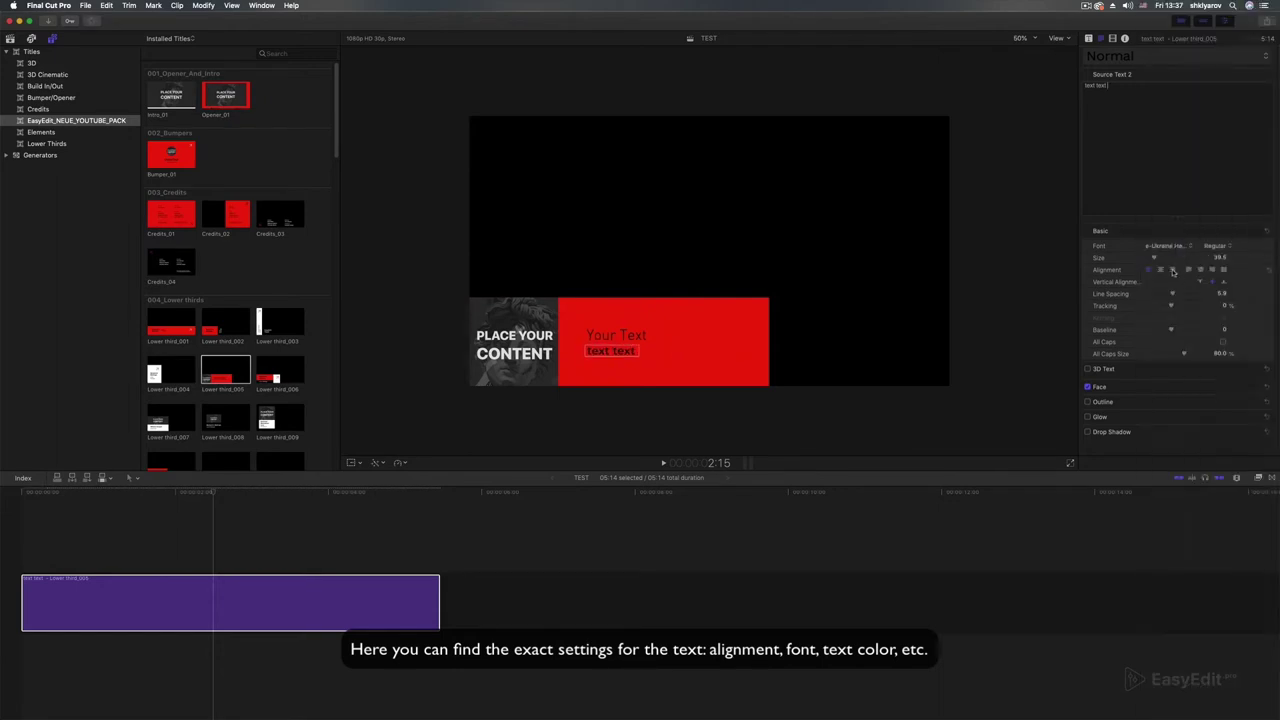
{"action": "left_click", "coordinate": [1254, 387]}
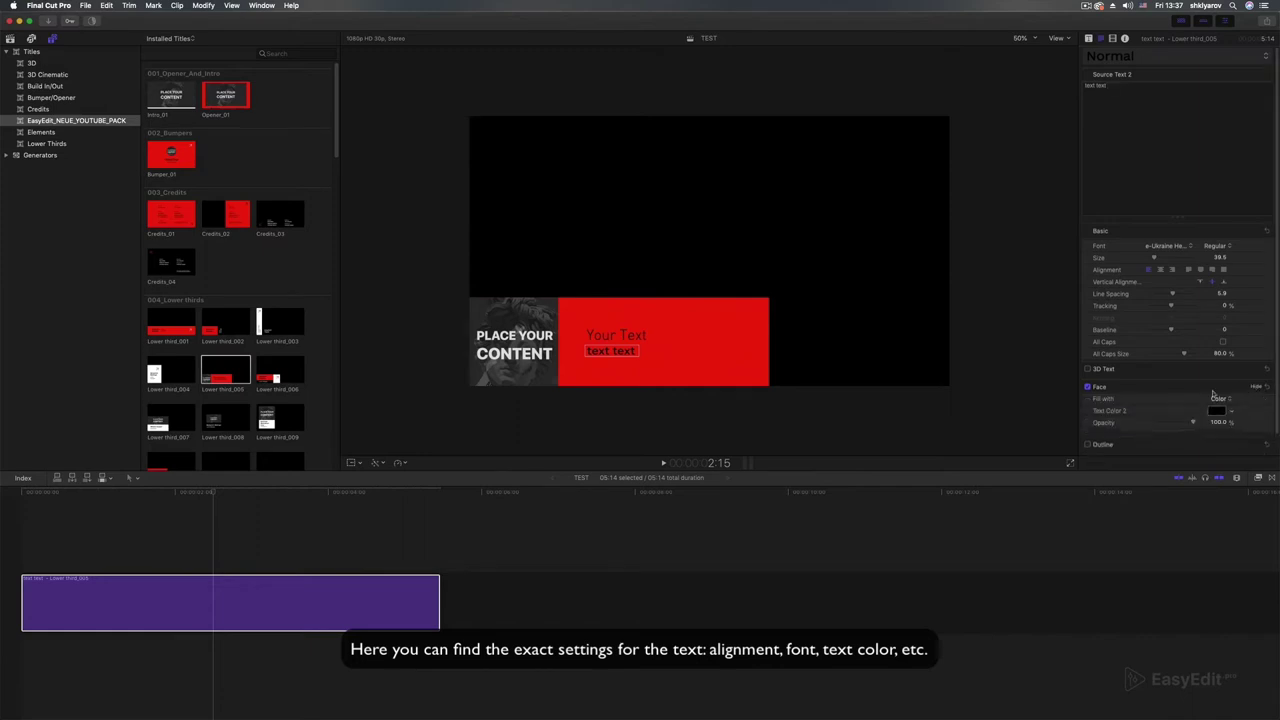
{"action": "left_click", "coordinate": [1212, 413]}
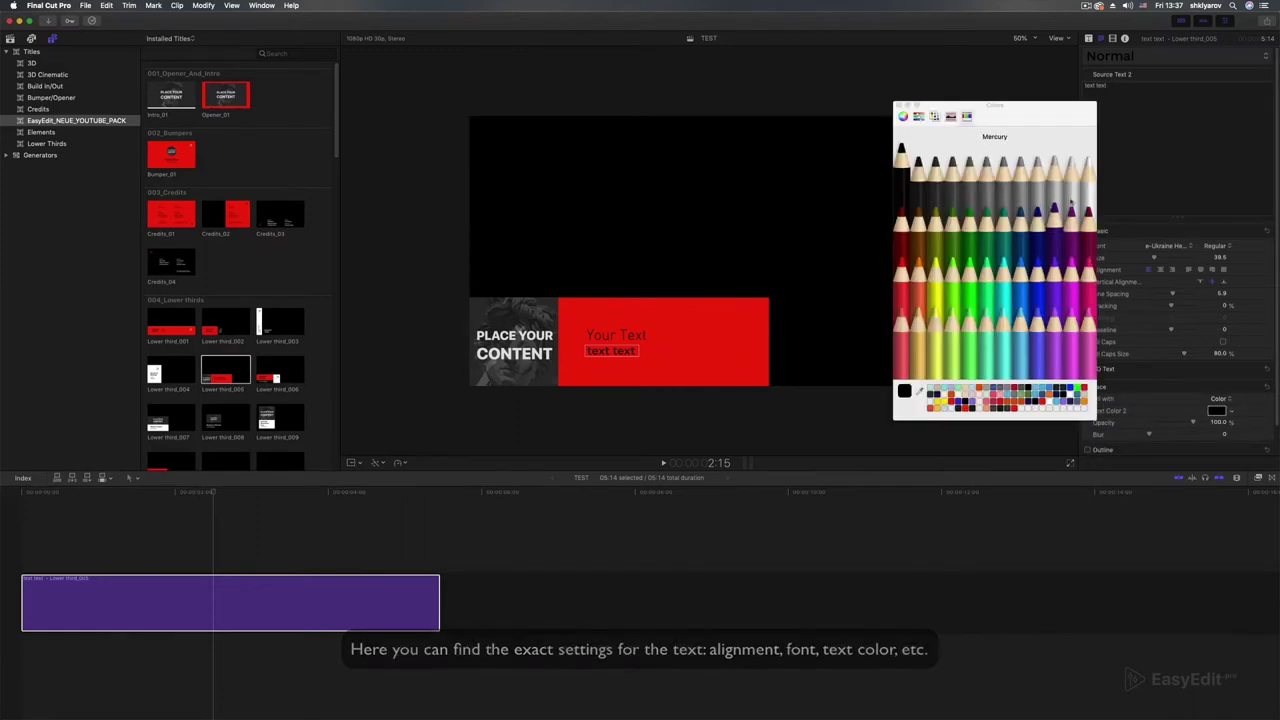
{"action": "left_click", "coordinate": [1087, 165]}
{"action": "left_click", "coordinate": [898, 183]}
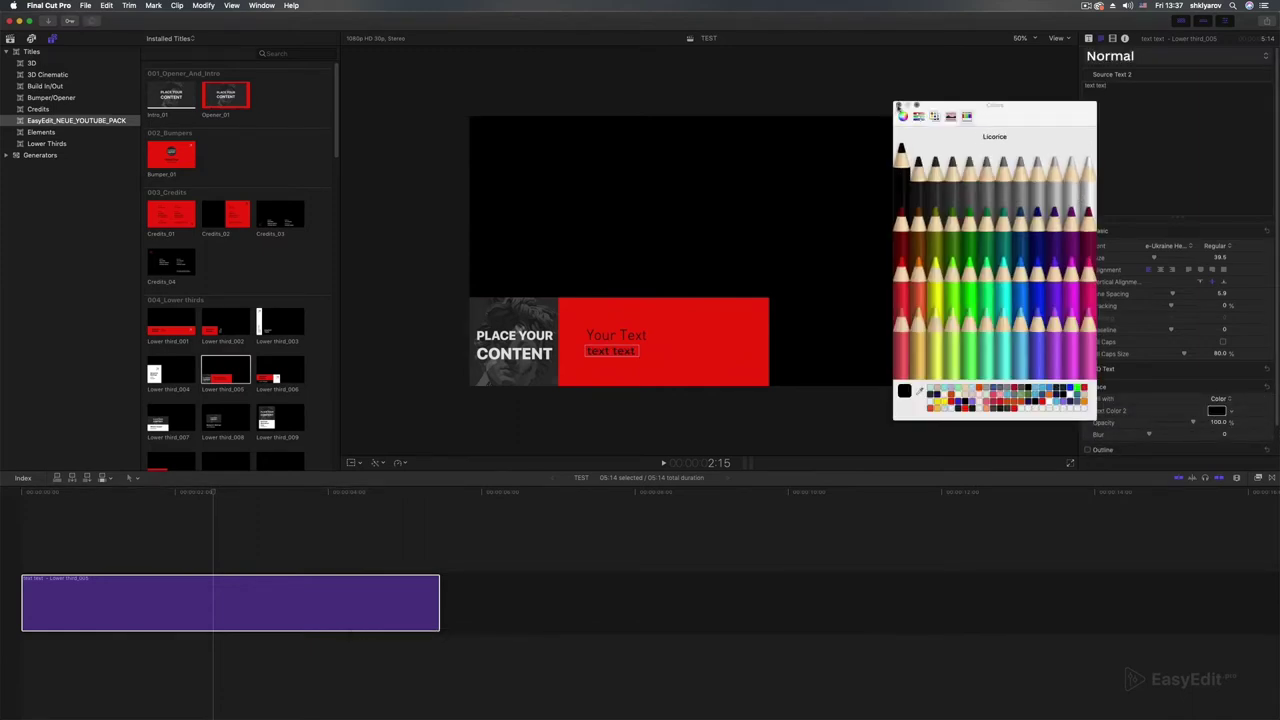
{"action": "left_click", "coordinate": [898, 104]}
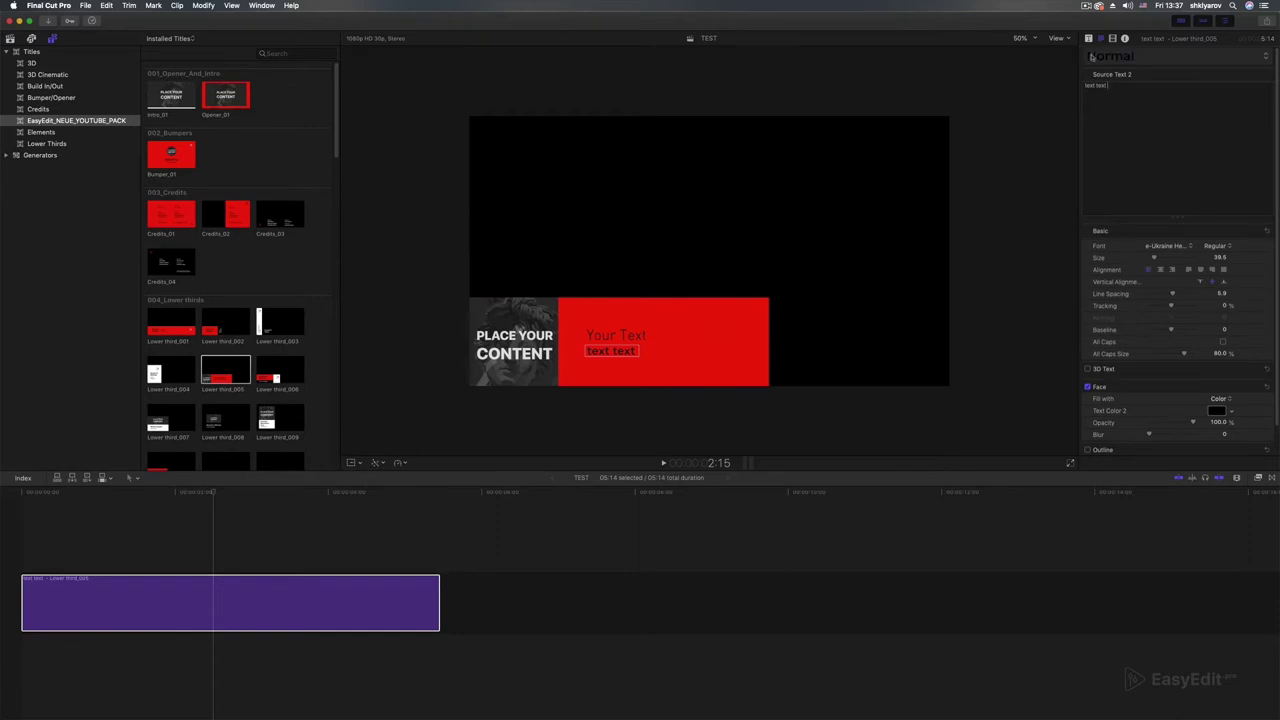
- Restore 'Your Text', make the box fill white and the Your Text line red, then preview
{"action": "left_click", "coordinate": [1089, 39]}
{"action": "type", "text": "dfgdfgdg"}
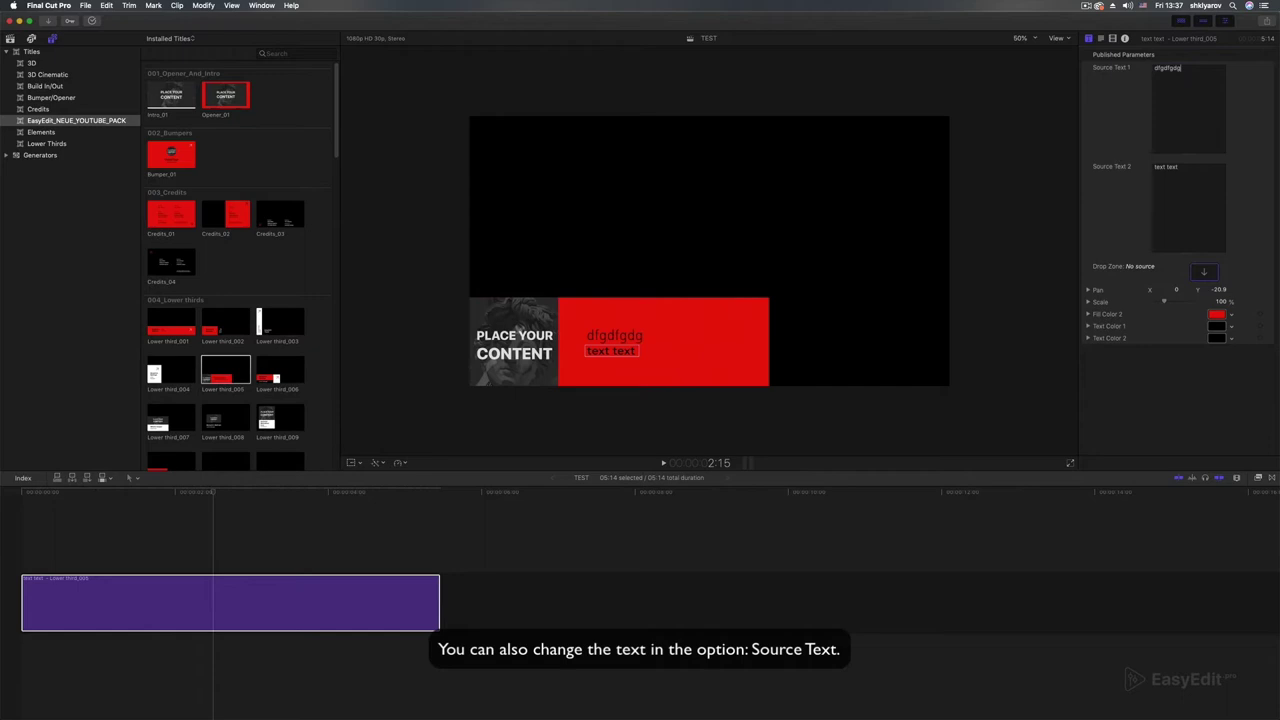
{"action": "key", "text": "super"}
{"action": "type", "text": "Your Text"}
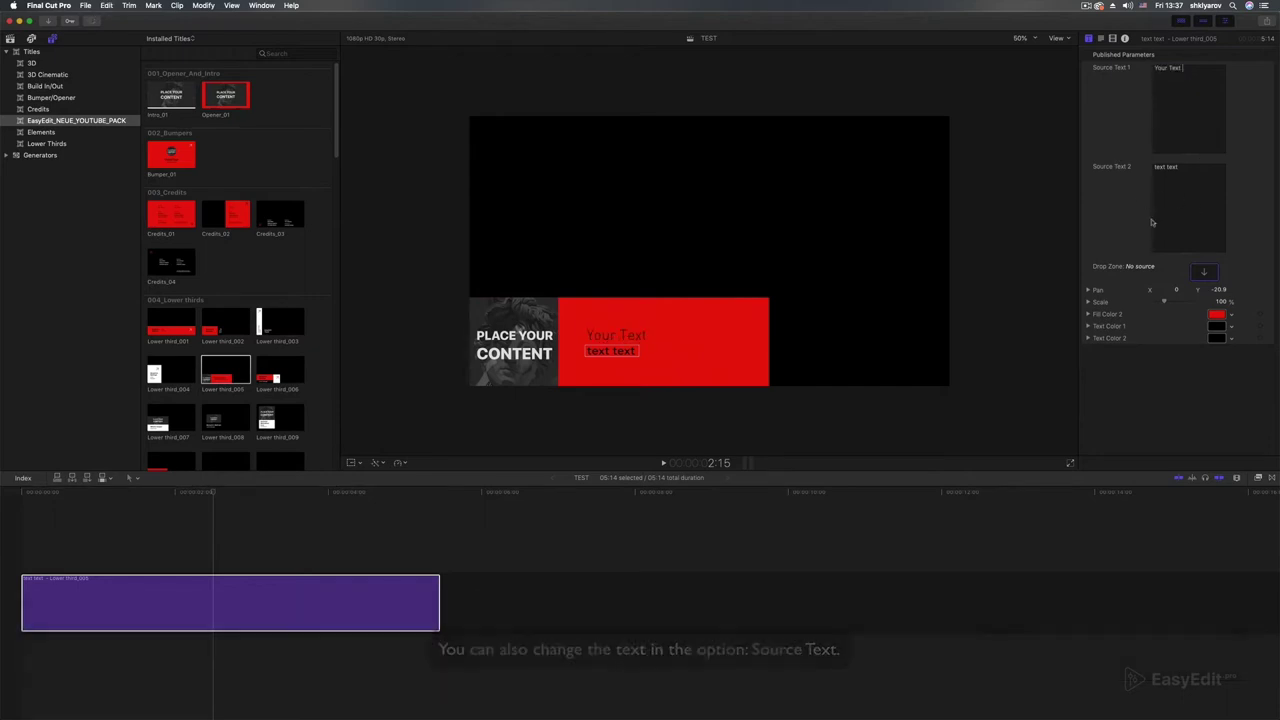
{"action": "left_click", "coordinate": [1218, 316]}
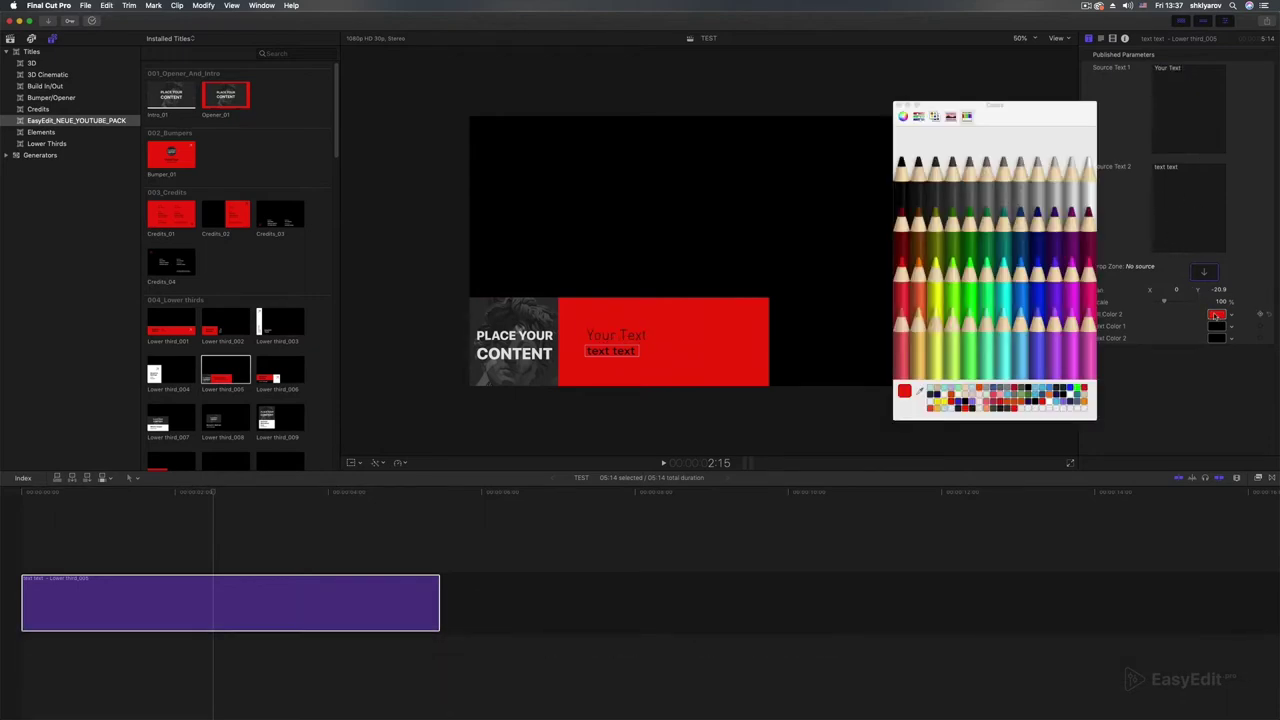
{"action": "left_click", "coordinate": [1090, 190]}
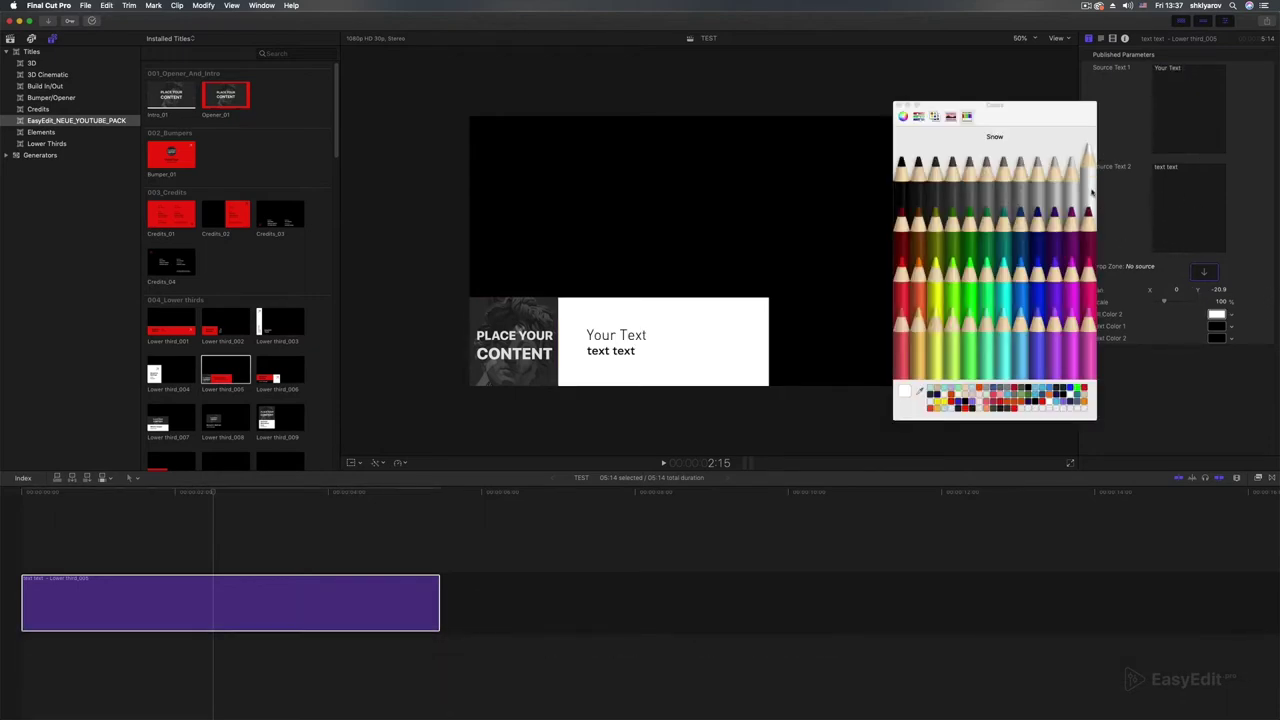
{"action": "left_click", "coordinate": [1222, 328]}
{"action": "left_click", "coordinate": [1014, 407]}
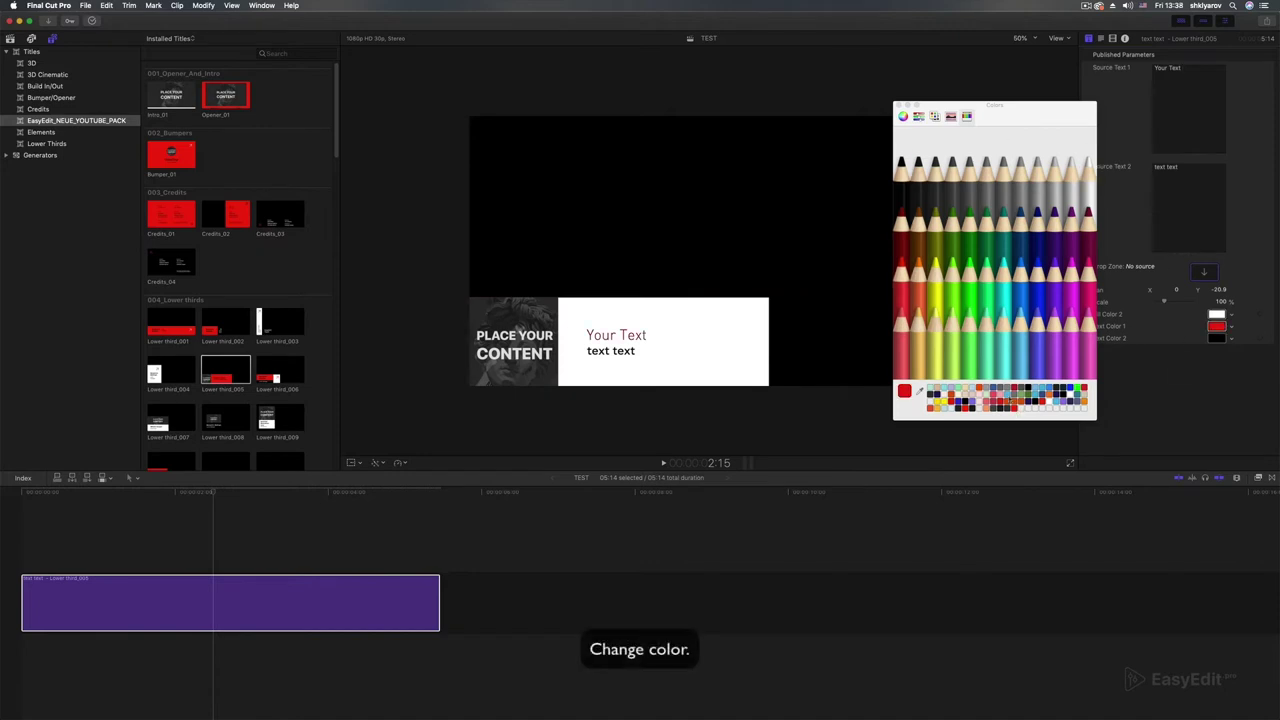
{"action": "left_click", "coordinate": [897, 105]}
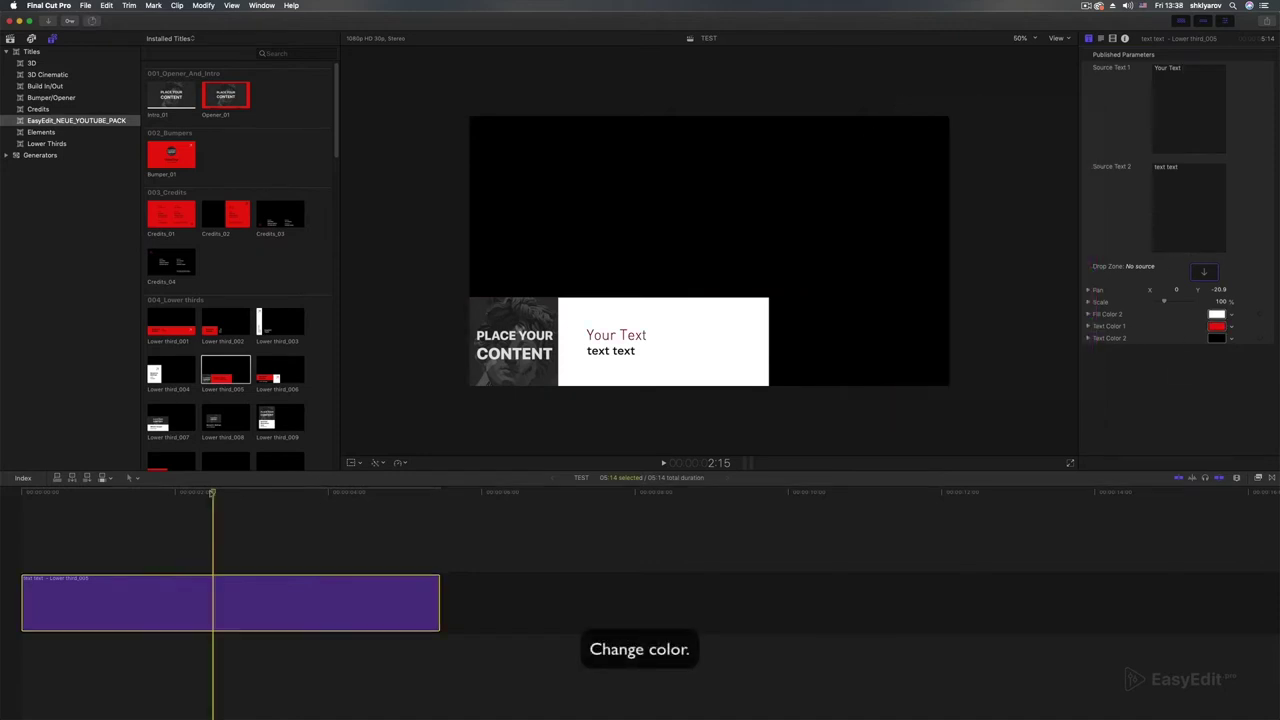
{"action": "key", "text": "Home"}
{"action": "key", "text": "space"}
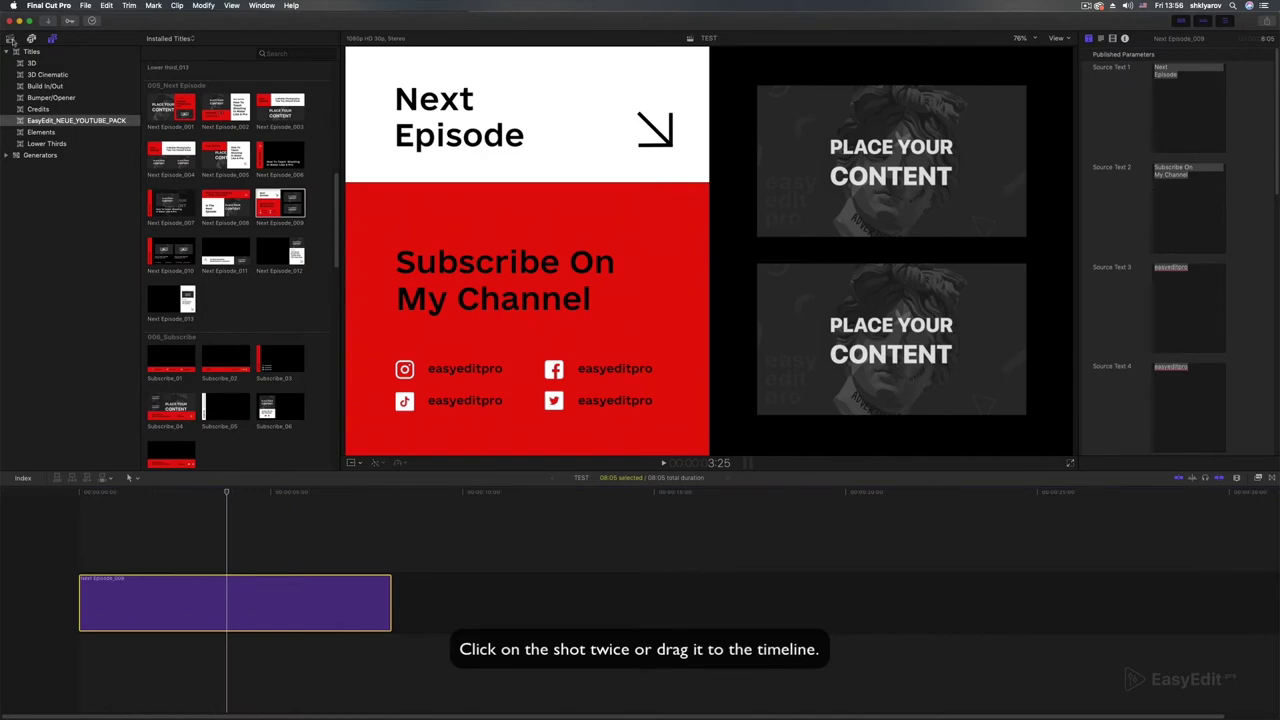
- Replace a trial Golden Gate clip with the aerial forest clip beneath the title
{"action": "left_click", "coordinate": [10, 38]}
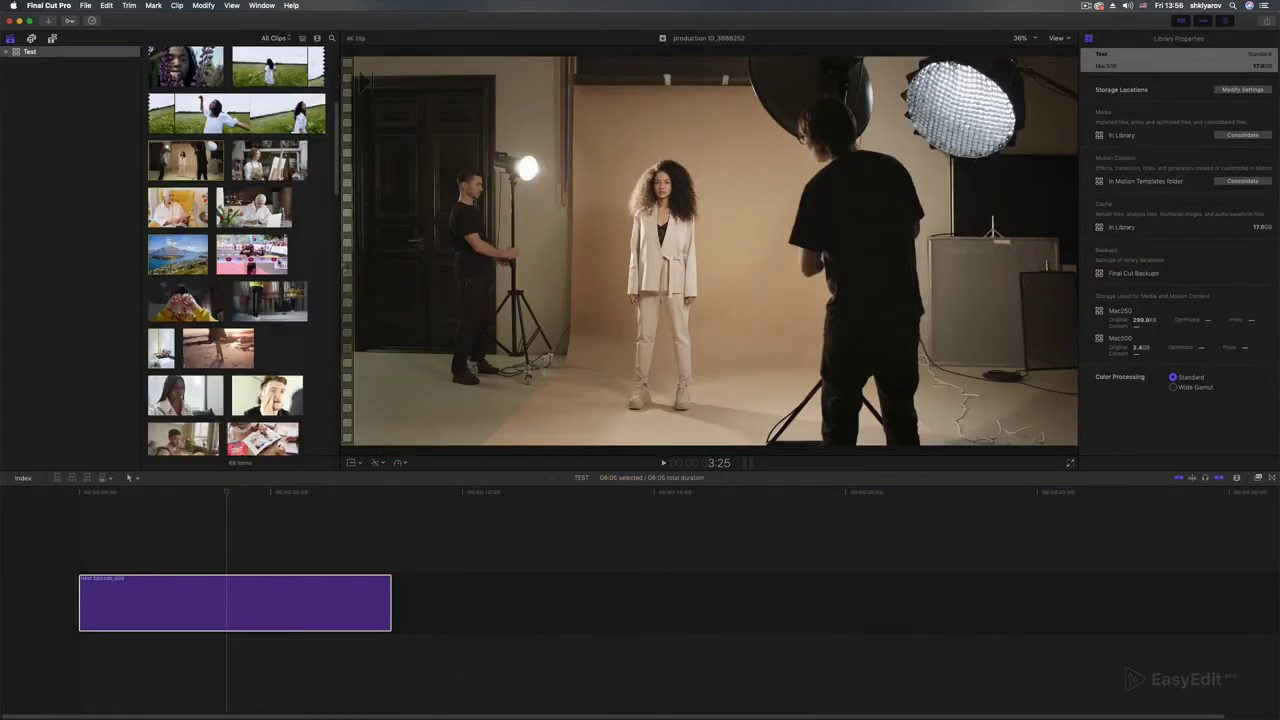
{"action": "scroll", "coordinate": [280, 262], "scroll_direction": "down", "scroll_amount": 5}
{"action": "scroll", "coordinate": [280, 262], "scroll_direction": "down", "scroll_amount": 5}
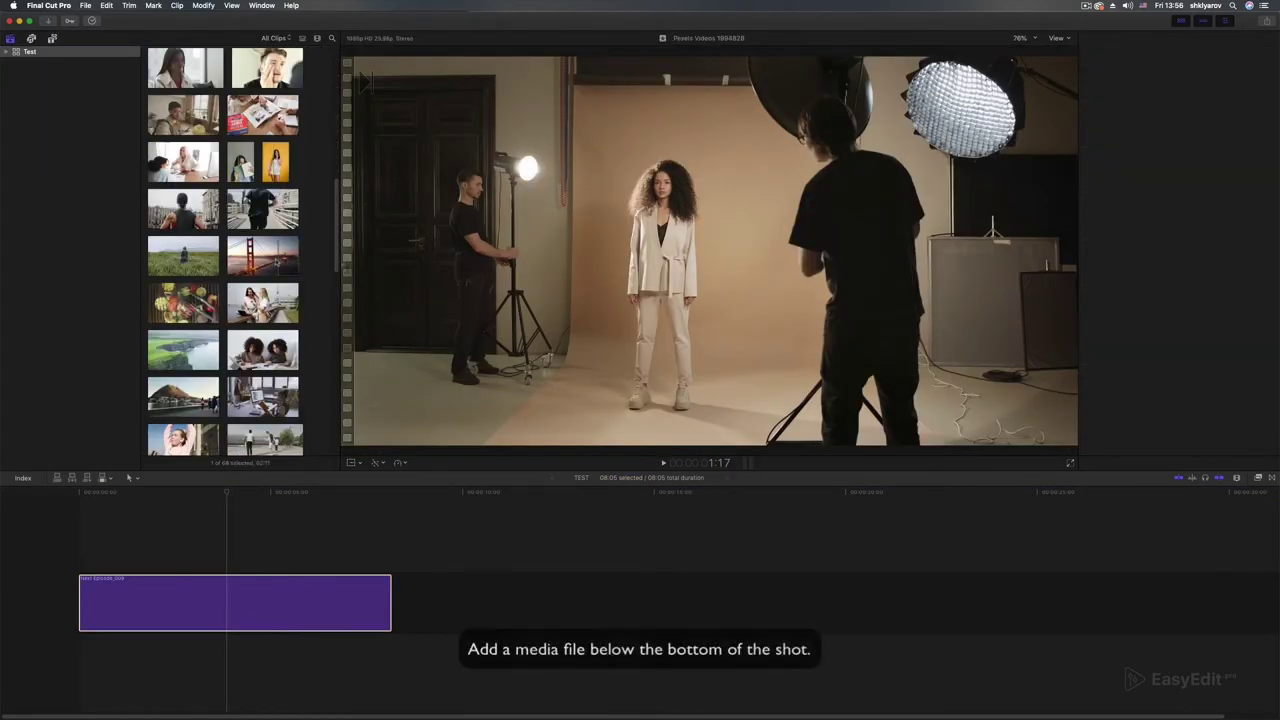
{"action": "left_click_drag", "start_coordinate": [278, 262], "coordinate": [226, 655]}
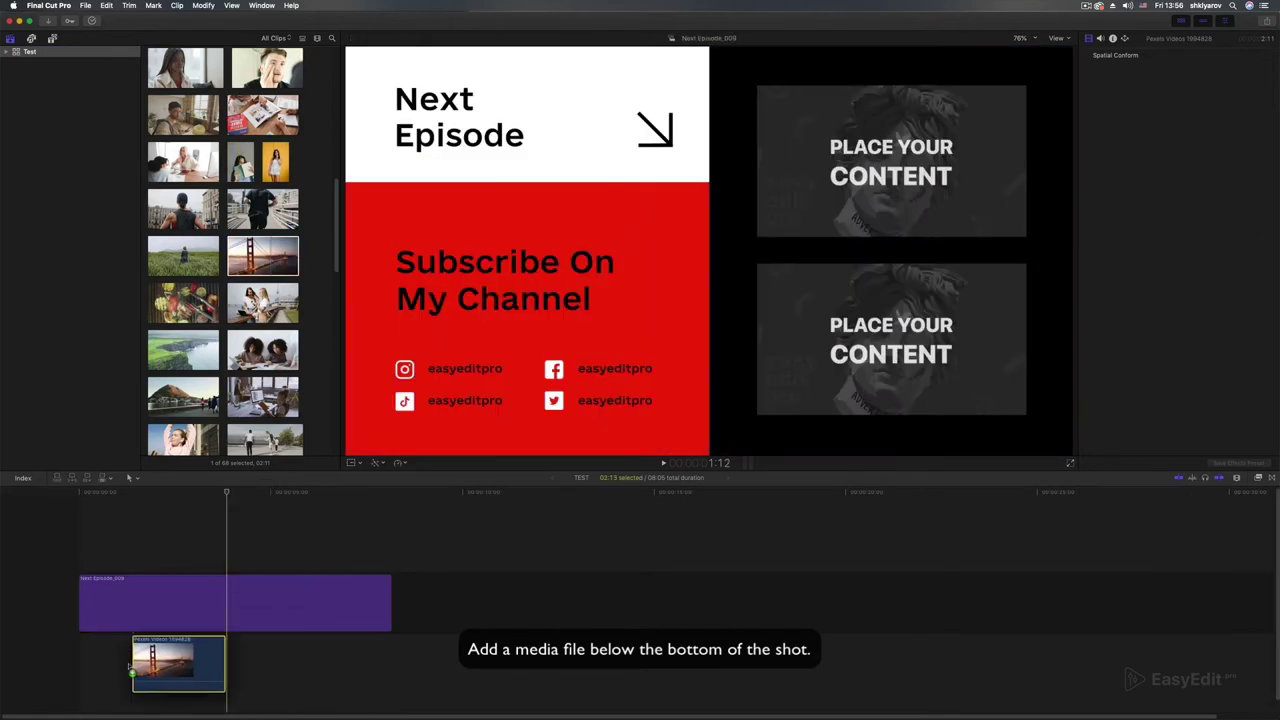
{"action": "key", "text": "BackSpace"}
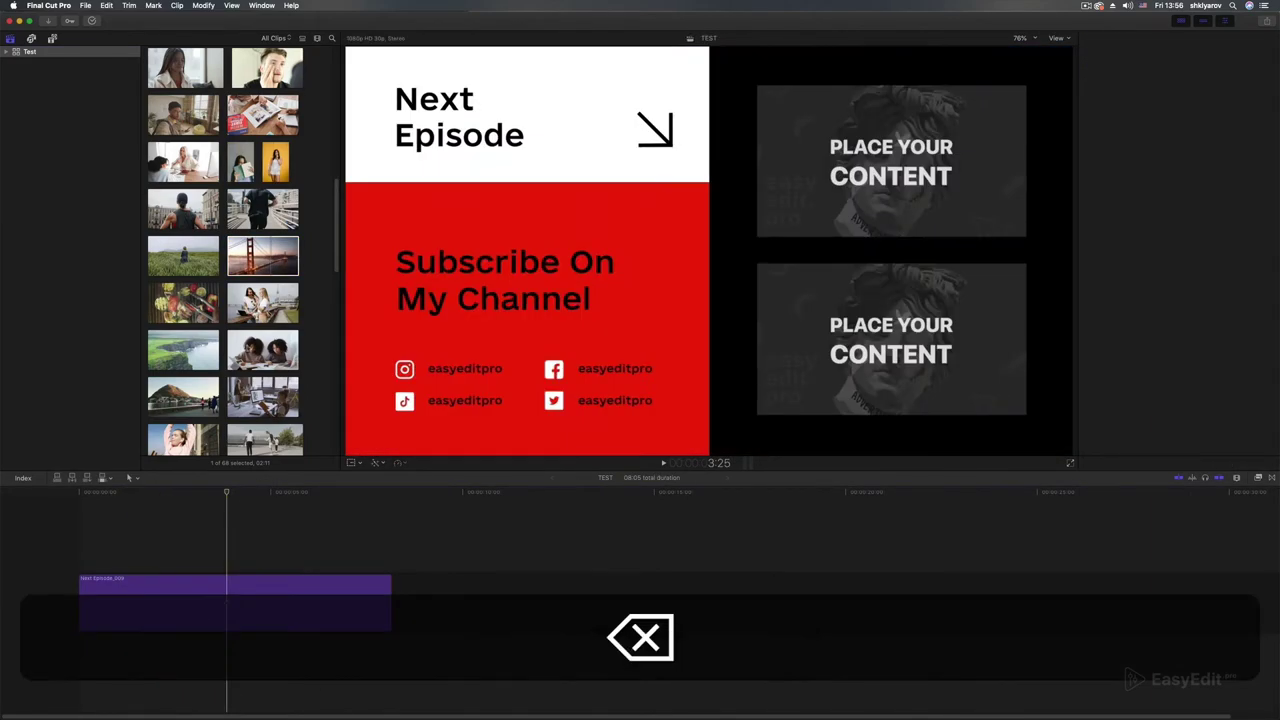
{"action": "scroll", "coordinate": [228, 250], "scroll_direction": "down", "scroll_amount": 5}
{"action": "scroll", "coordinate": [228, 250], "scroll_direction": "down", "scroll_amount": 5}
{"action": "scroll", "coordinate": [228, 300], "scroll_direction": "down", "scroll_amount": 2}
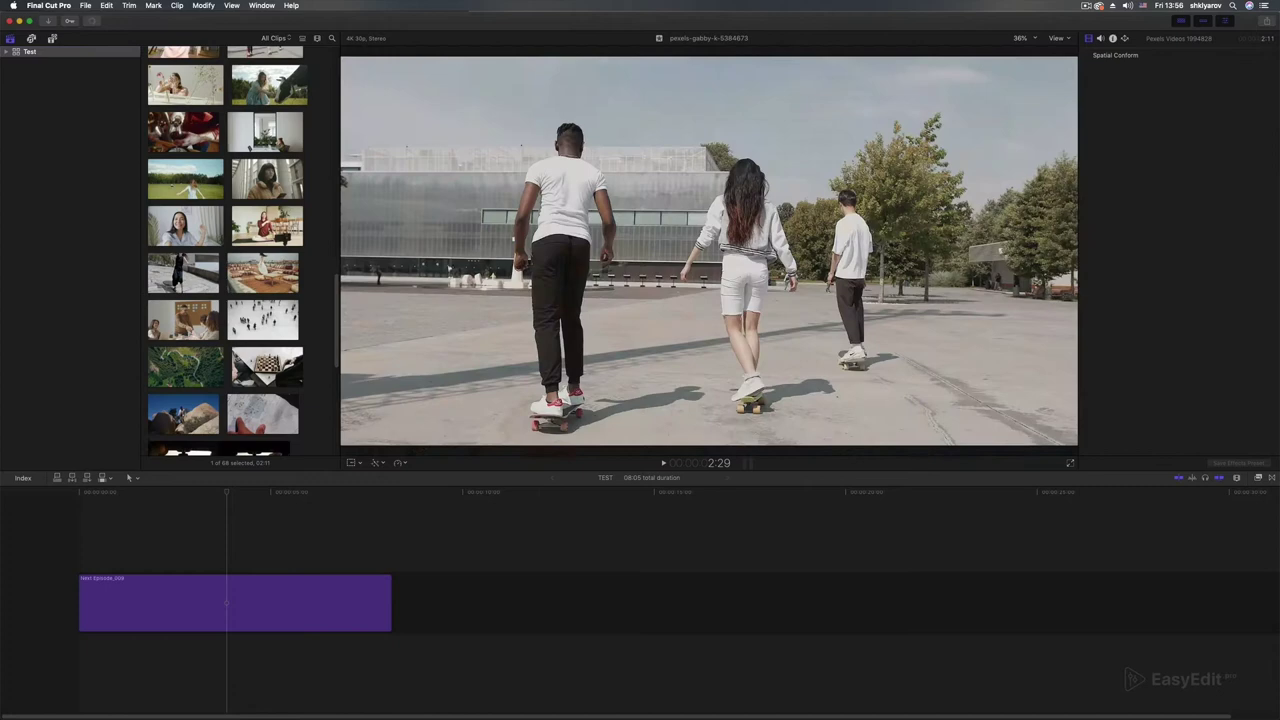
{"action": "left_click_drag", "start_coordinate": [185, 366], "coordinate": [79, 672]}
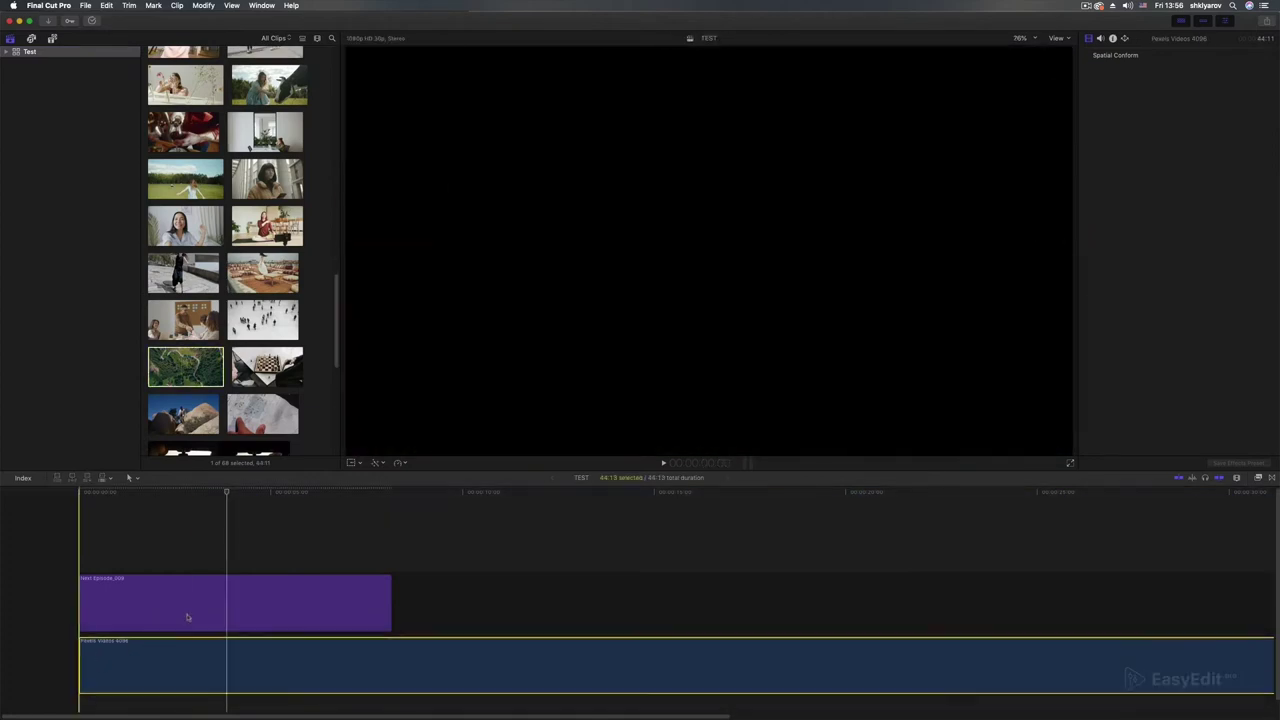
- Fill the Next Episode drop zones with the car-interior and lakeside mountain clips
{"action": "left_click", "coordinate": [224, 609]}
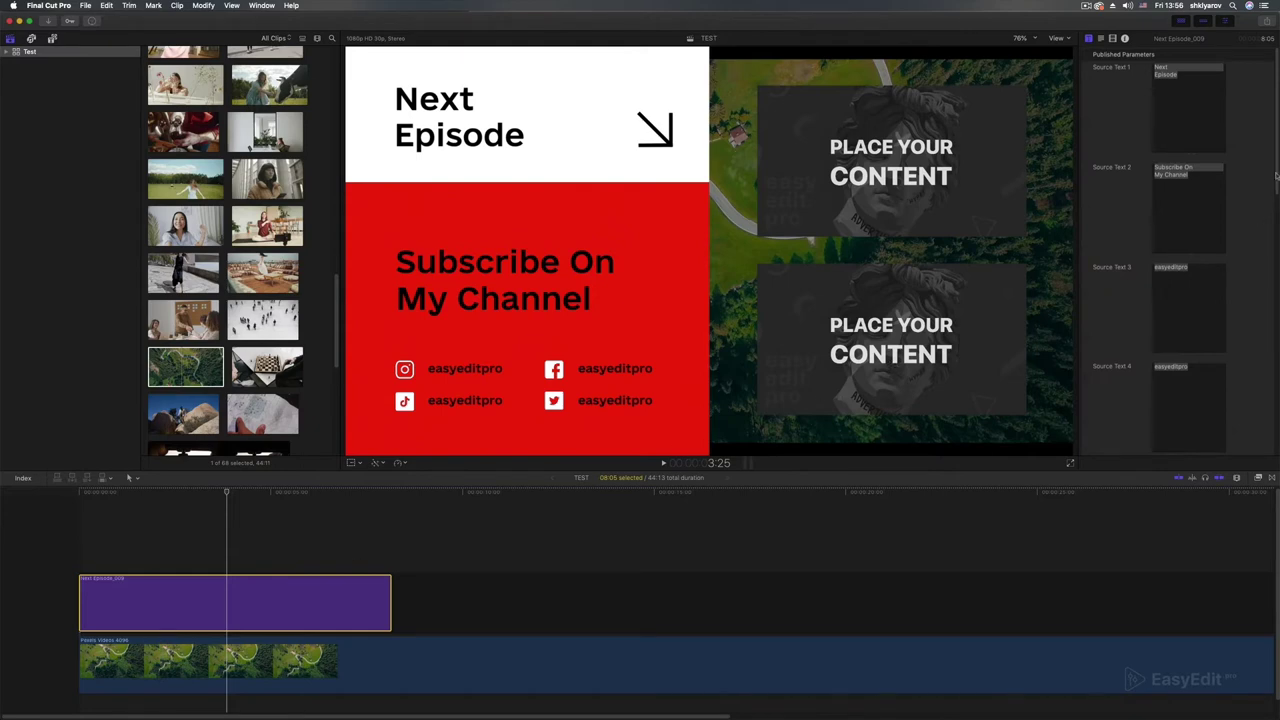
{"action": "scroll", "coordinate": [1230, 195], "scroll_direction": "down", "scroll_amount": 10}
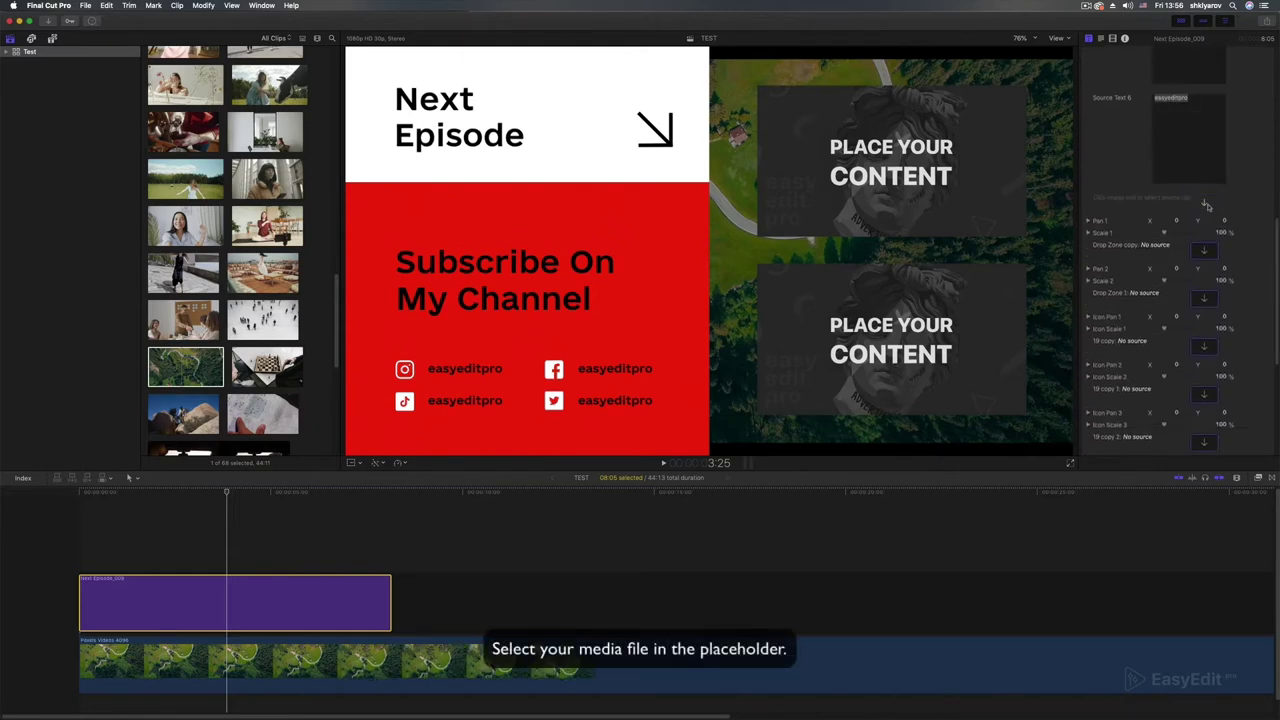
{"action": "left_click", "coordinate": [1207, 205]}
{"action": "mouse_move", "coordinate": [336, 330]}
{"action": "left_mouse_down"}
{"action": "mouse_move", "coordinate": [333, 419]}
{"action": "mouse_move", "coordinate": [358, 109]}
{"action": "mouse_move", "coordinate": [360, 348]}
{"action": "left_mouse_up"}
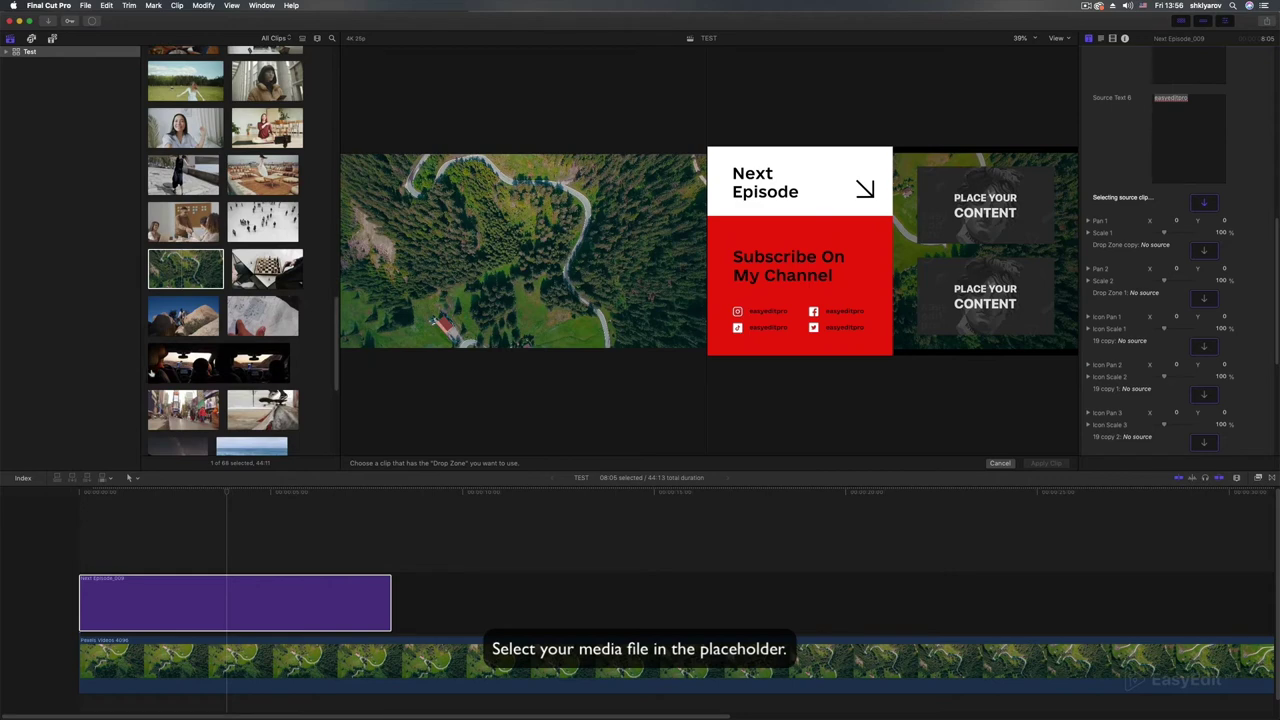
{"action": "left_click", "coordinate": [152, 372]}
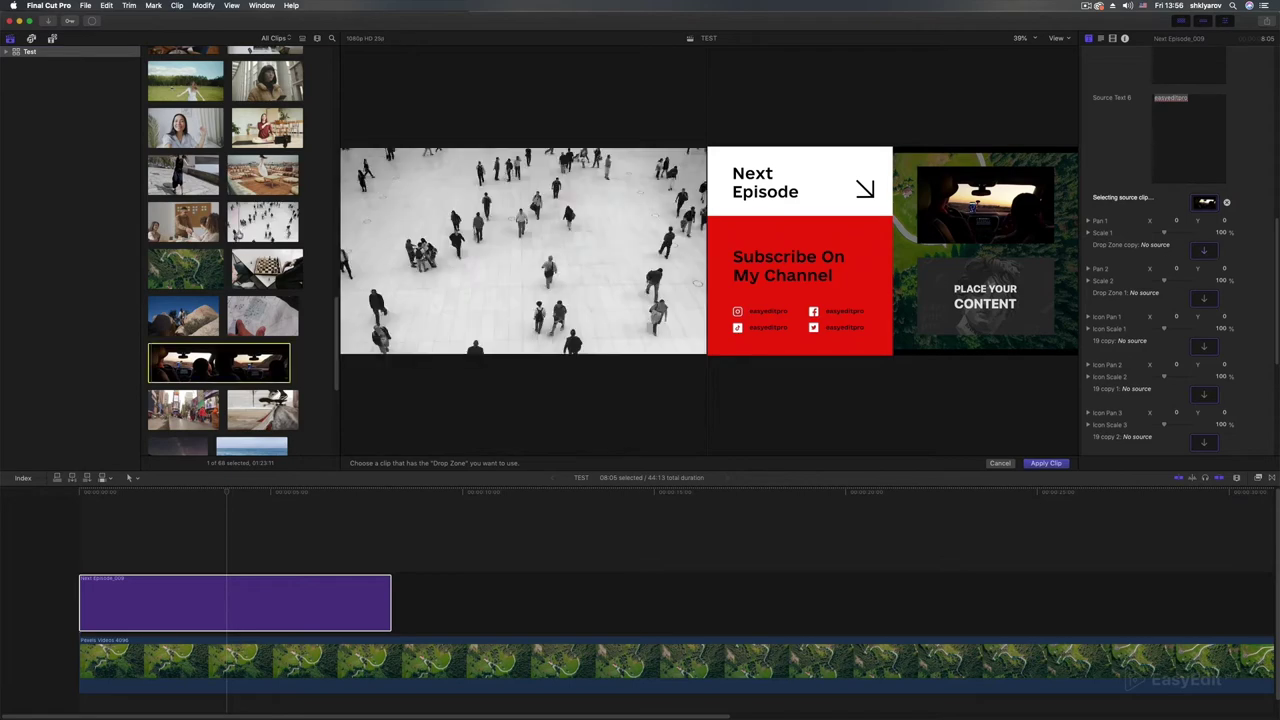
{"action": "scroll", "coordinate": [243, 240], "scroll_direction": "up", "scroll_amount": 3}
{"action": "scroll", "coordinate": [240, 238], "scroll_direction": "up", "scroll_amount": 3}
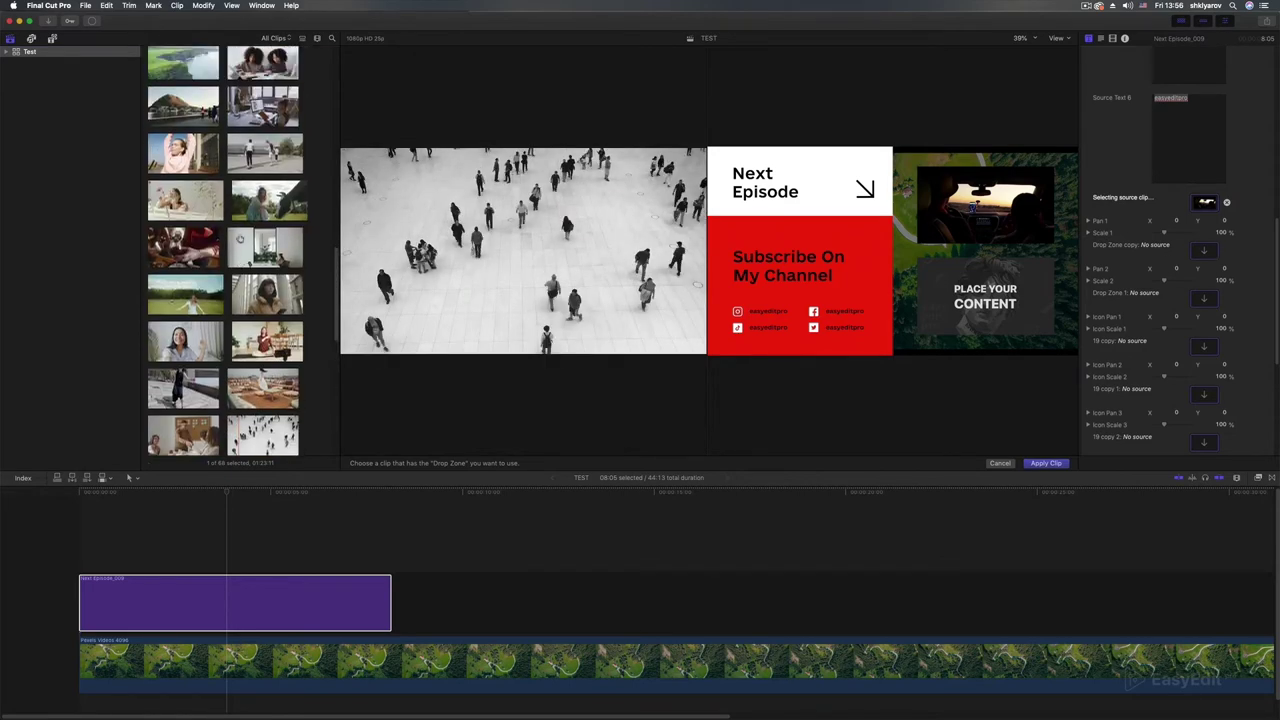
{"action": "scroll", "coordinate": [240, 238], "scroll_direction": "up", "scroll_amount": 3}
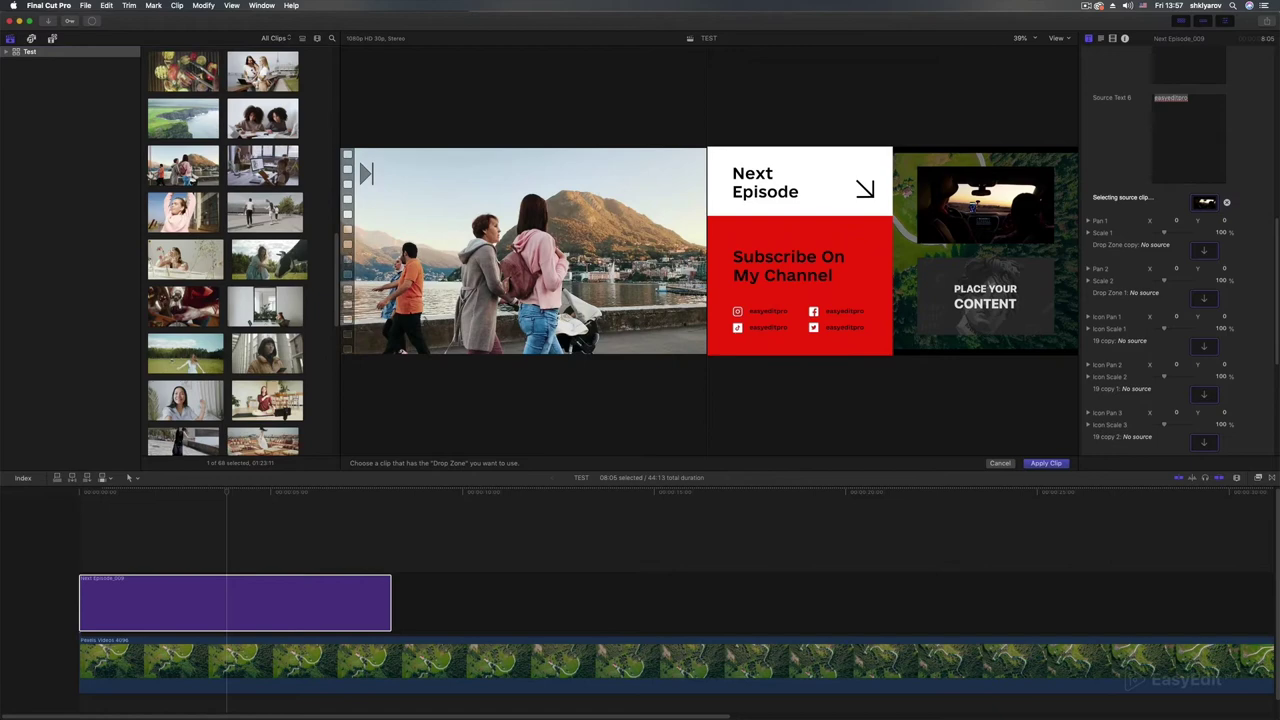
{"action": "left_click", "coordinate": [158, 176]}
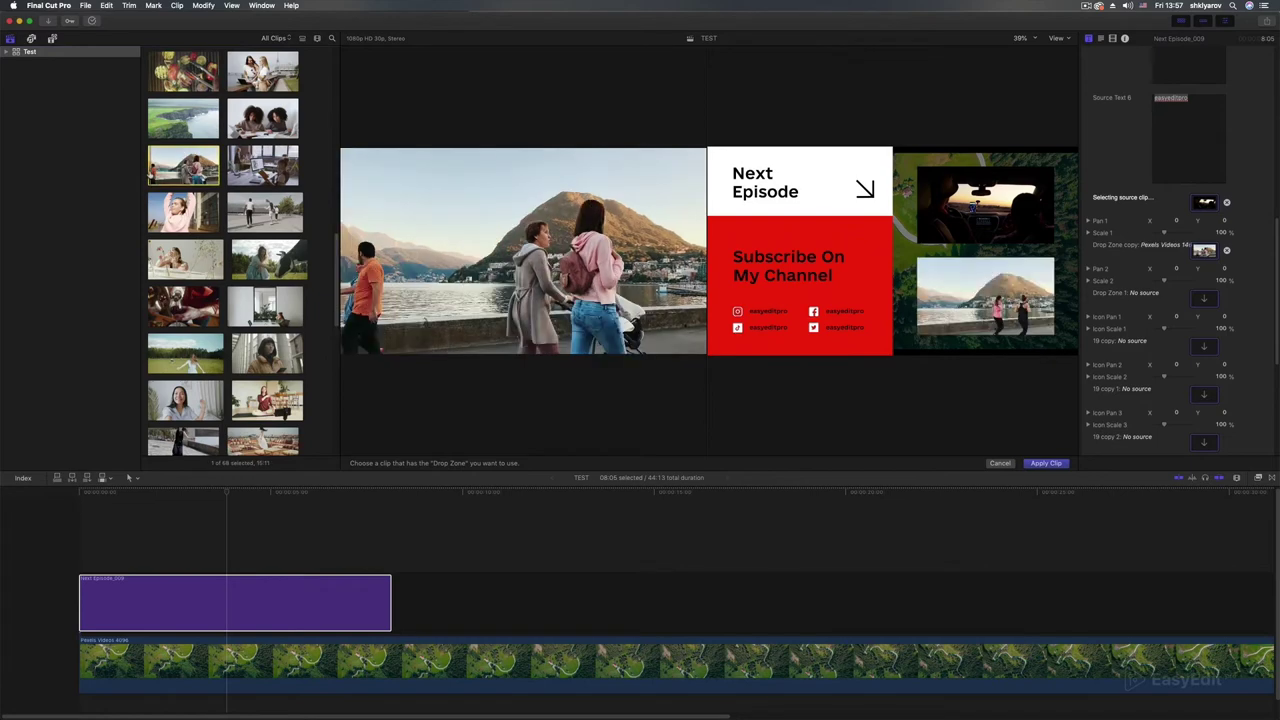
{"action": "left_click", "coordinate": [1036, 464]}
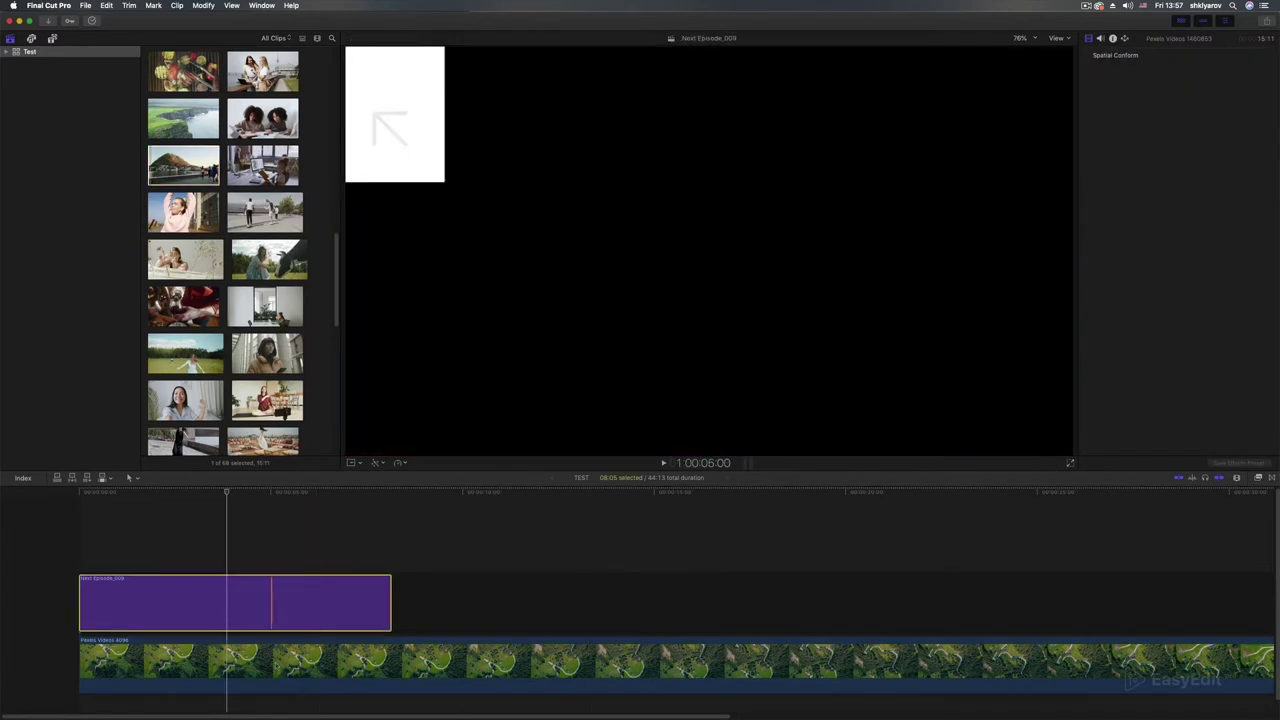
- Scale the aerial background to 113% and trim it to end with the title at 8:05
{"action": "left_click", "coordinate": [1000, 662]}
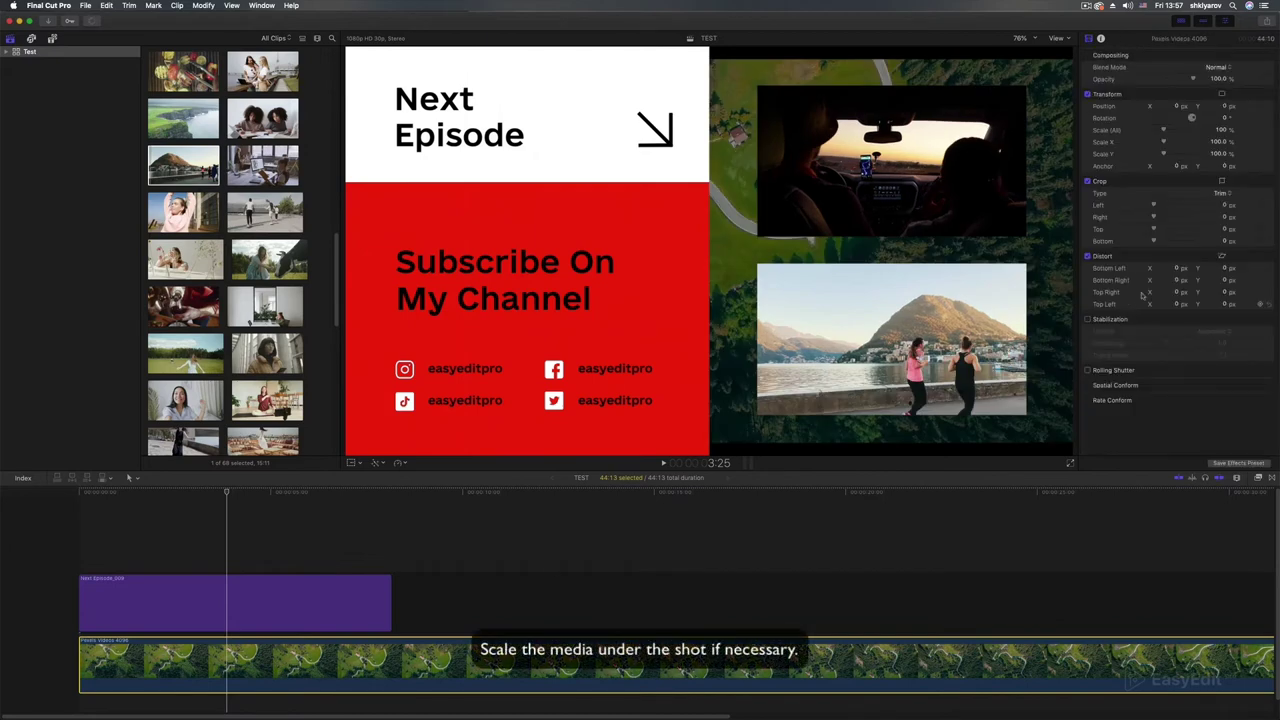
{"action": "left_click_drag", "start_coordinate": [1222, 130], "coordinate": [1260, 130]}
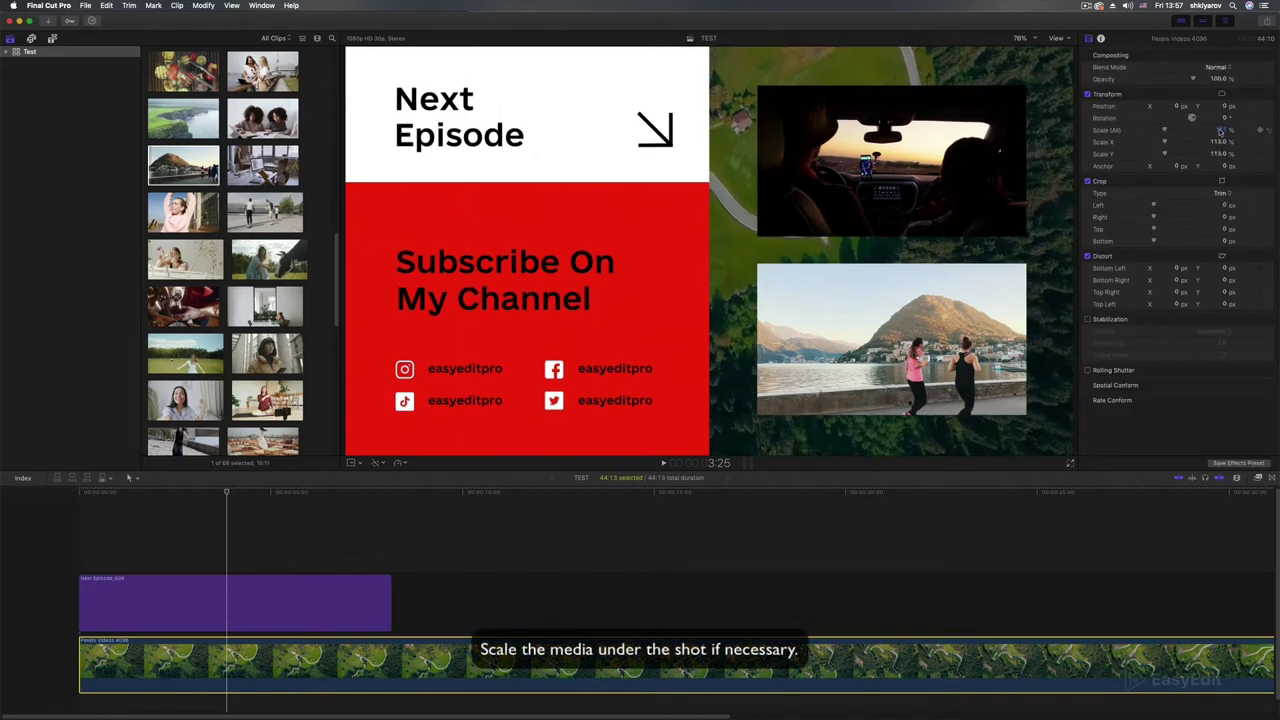
{"action": "left_click_drag", "start_coordinate": [228, 503], "coordinate": [361, 510]}
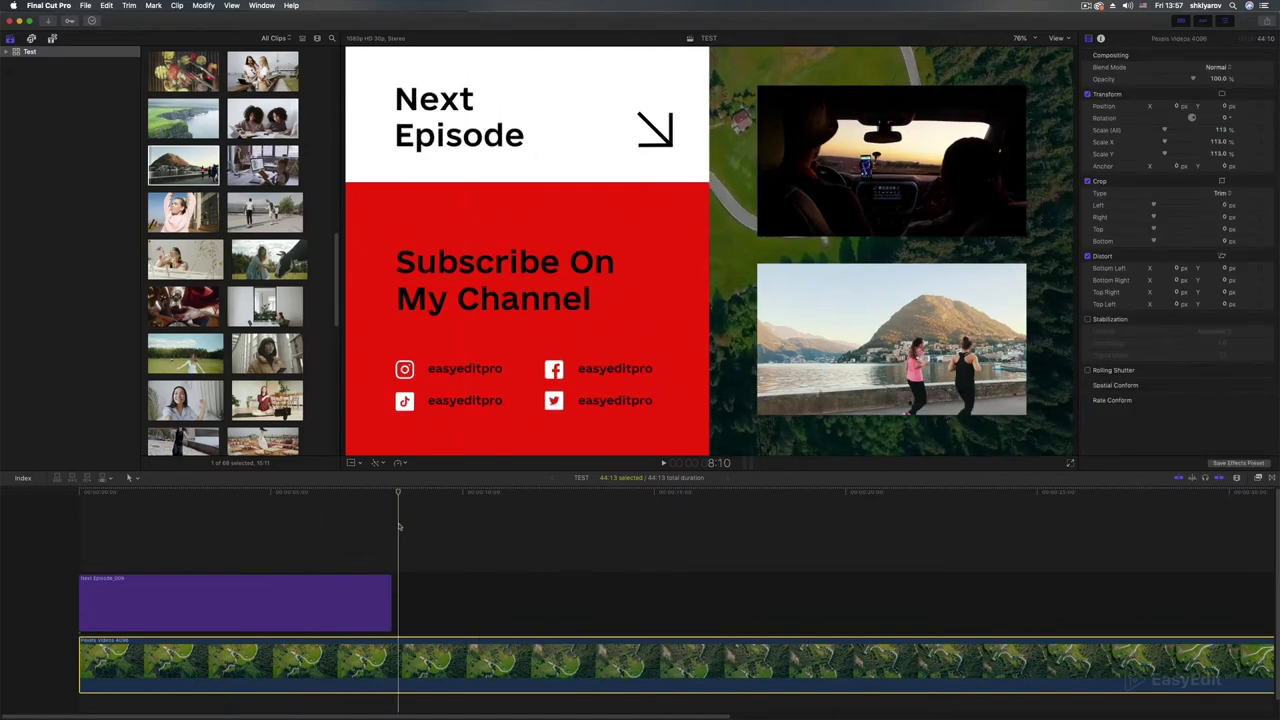
{"action": "left_click", "coordinate": [398, 527]}
{"action": "left_click", "coordinate": [391, 494]}
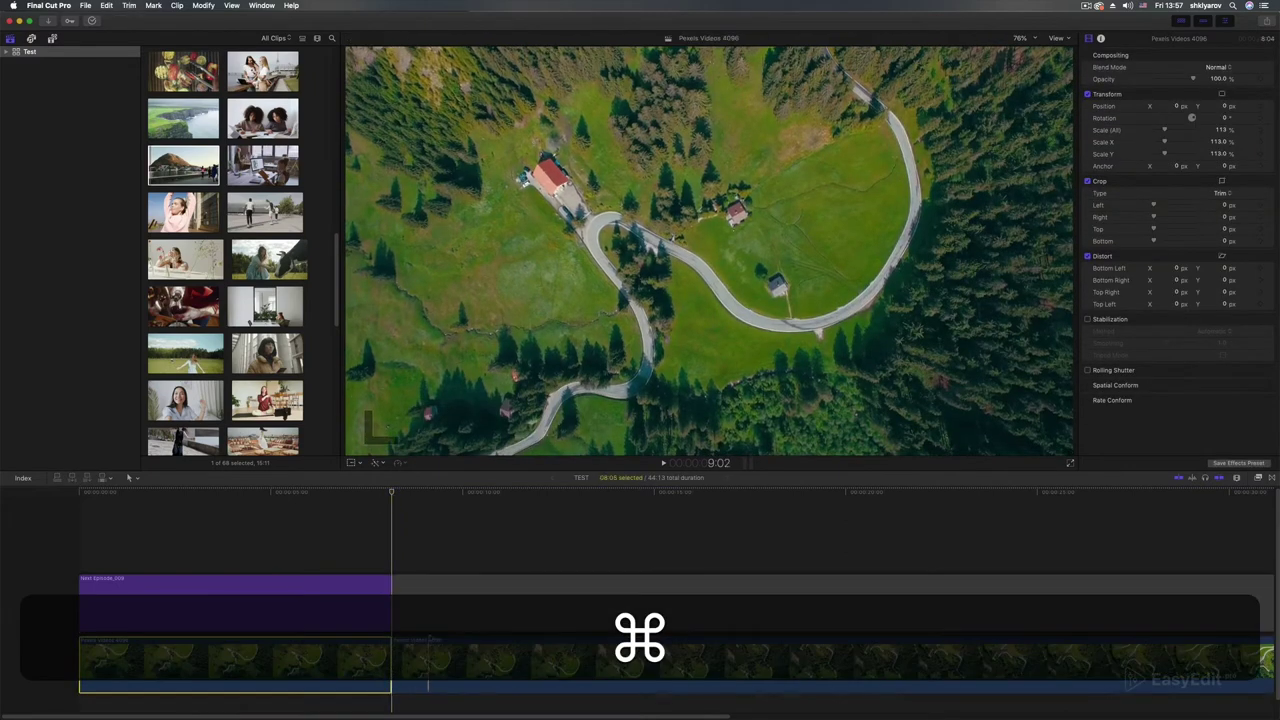
{"action": "key", "text": "super+BackSpace"}
{"action": "left_click", "coordinate": [248, 497]}
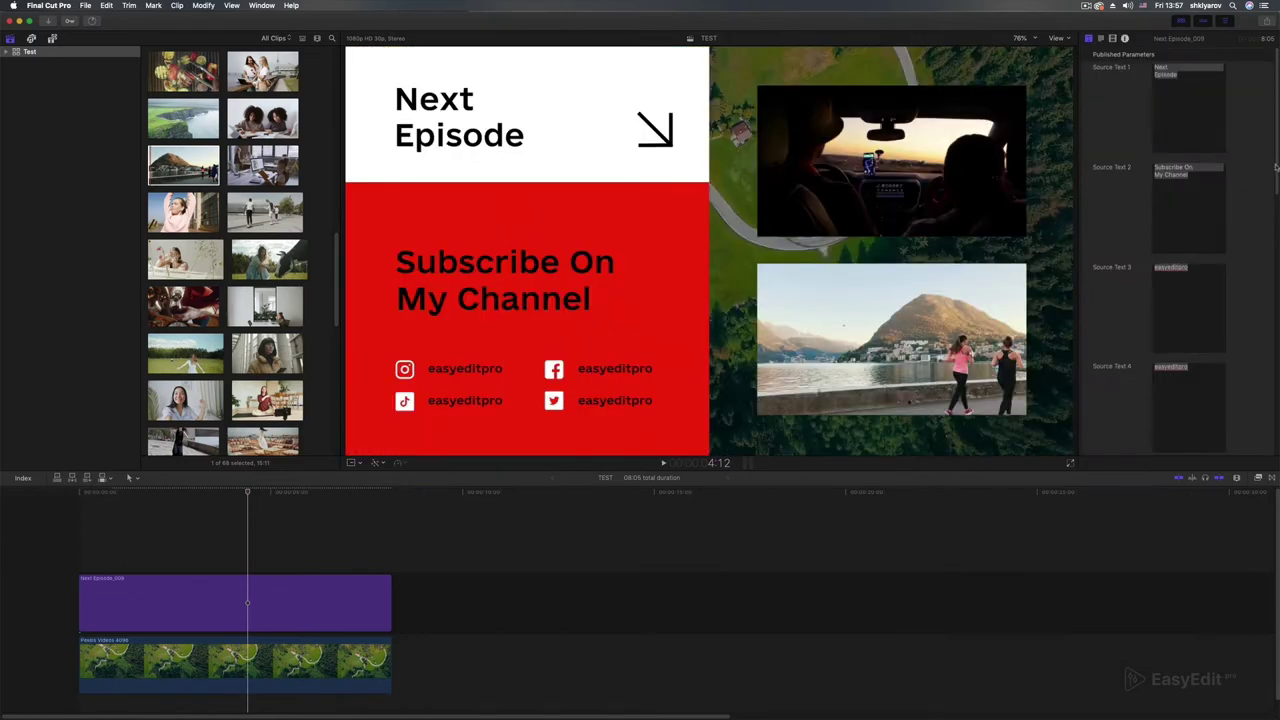
{"action": "left_click_drag", "start_coordinate": [1276, 168], "coordinate": [1277, 408]}
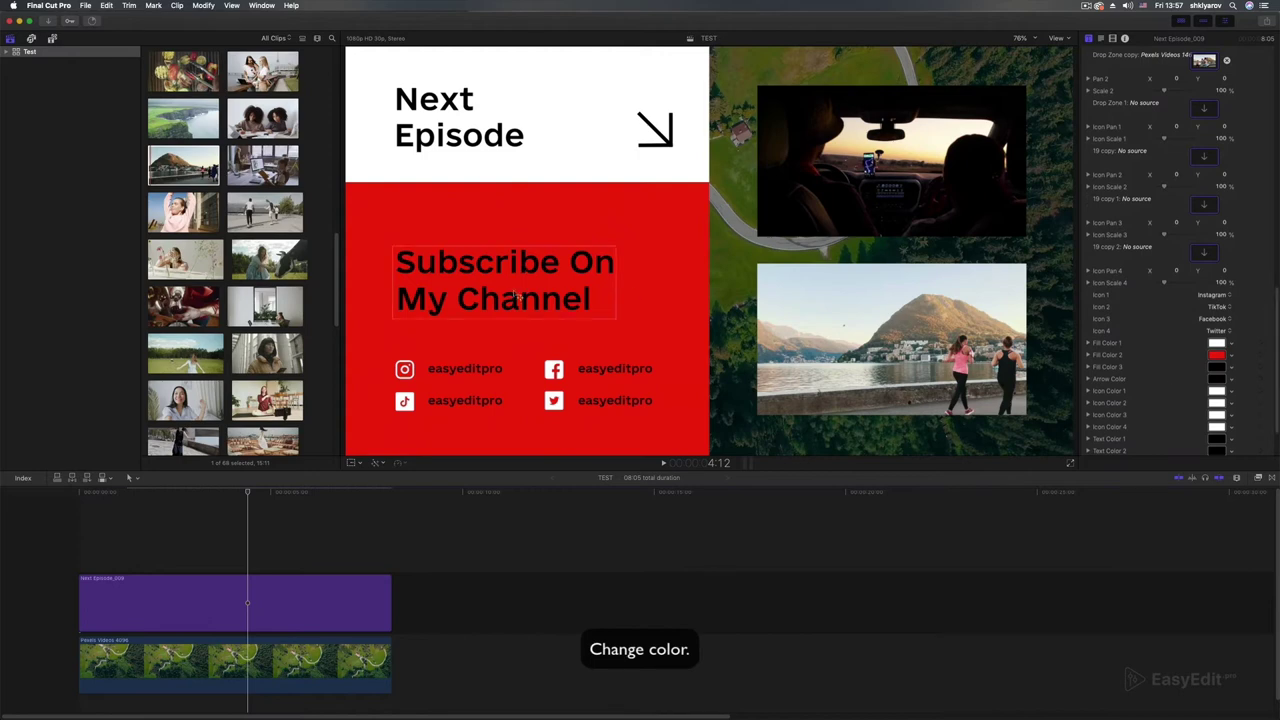
- Make the title's lower panel white and its top panel black
{"action": "left_click", "coordinate": [1216, 355]}
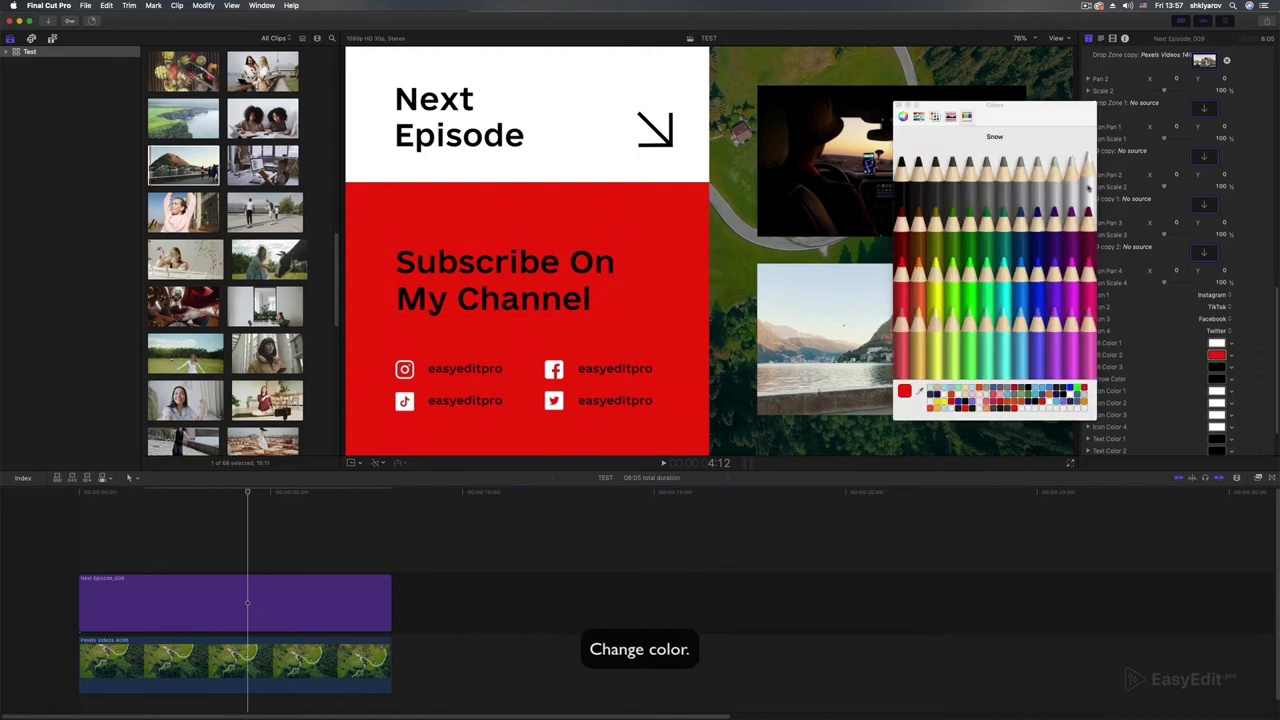
{"action": "left_click", "coordinate": [1089, 168]}
{"action": "left_click", "coordinate": [900, 172]}
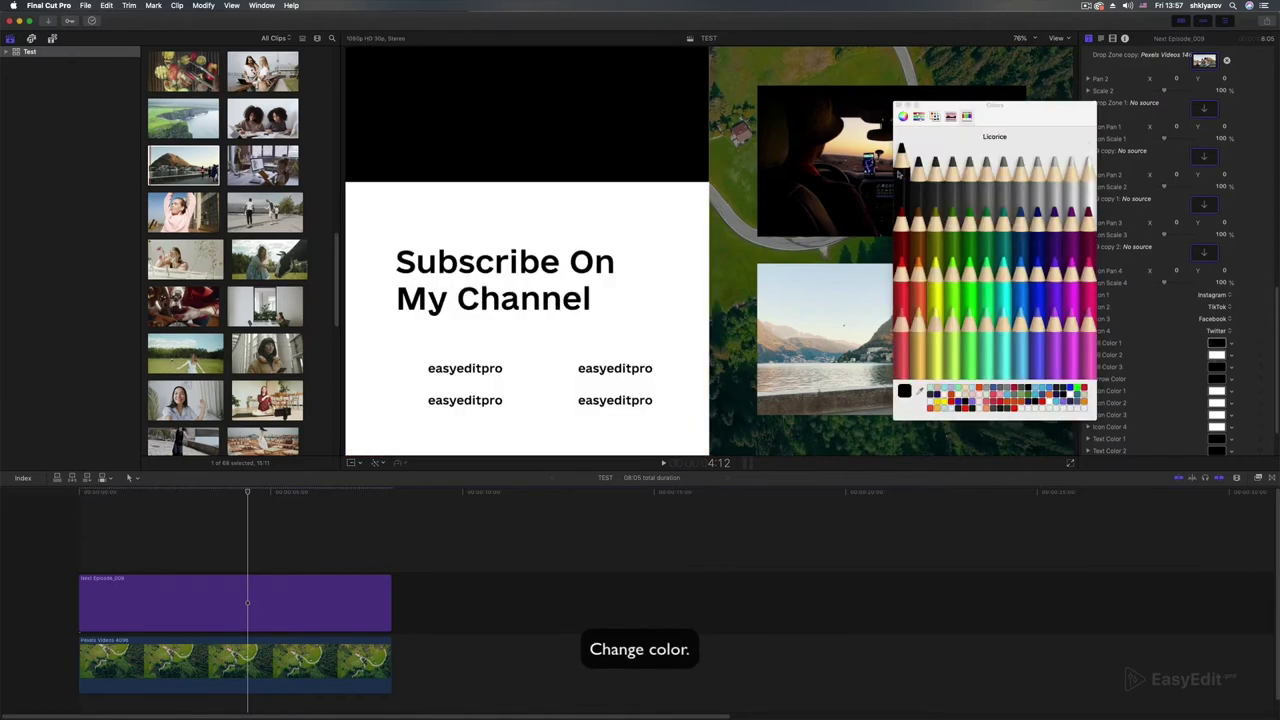
{"action": "left_click", "coordinate": [897, 106]}
{"action": "scroll", "coordinate": [1180, 300], "scroll_direction": "down", "scroll_amount": 2}
- Keep the Next Episode heading white and turn the social icons black
{"action": "left_click", "coordinate": [1216, 383]}
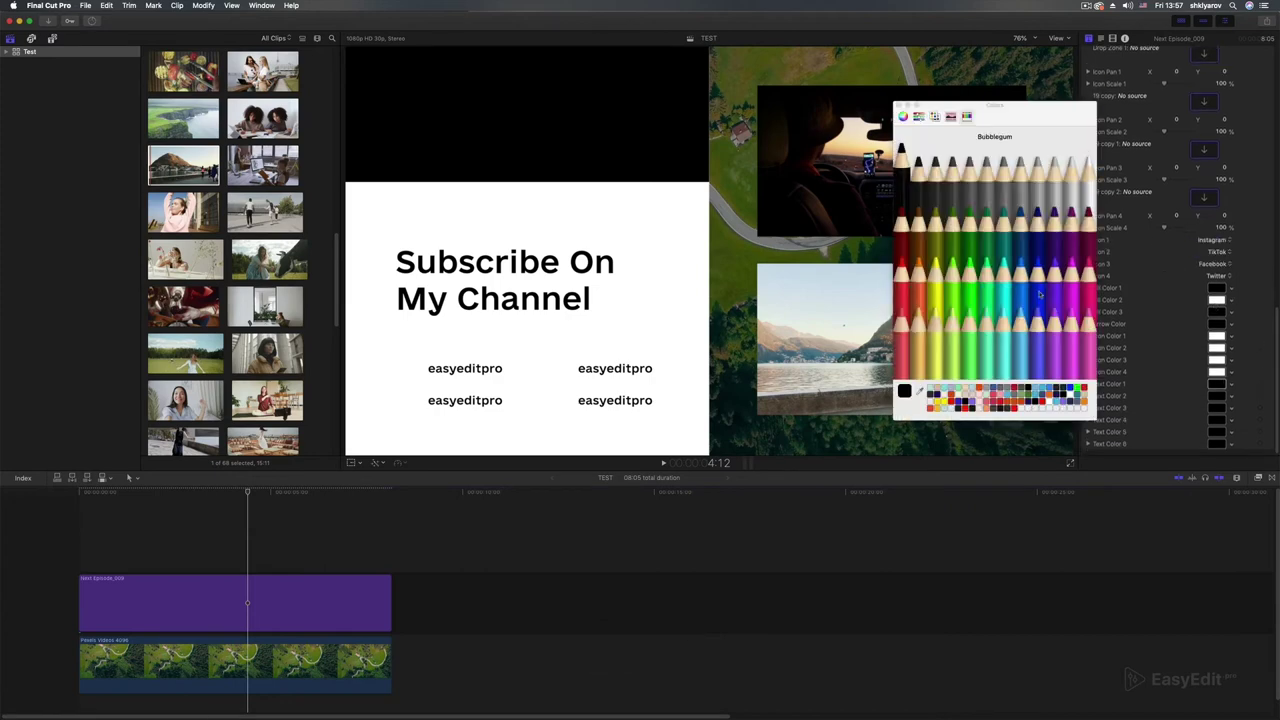
{"action": "left_click", "coordinate": [1087, 165]}
{"action": "left_click", "coordinate": [898, 106]}
{"action": "left_click", "coordinate": [1216, 383]}
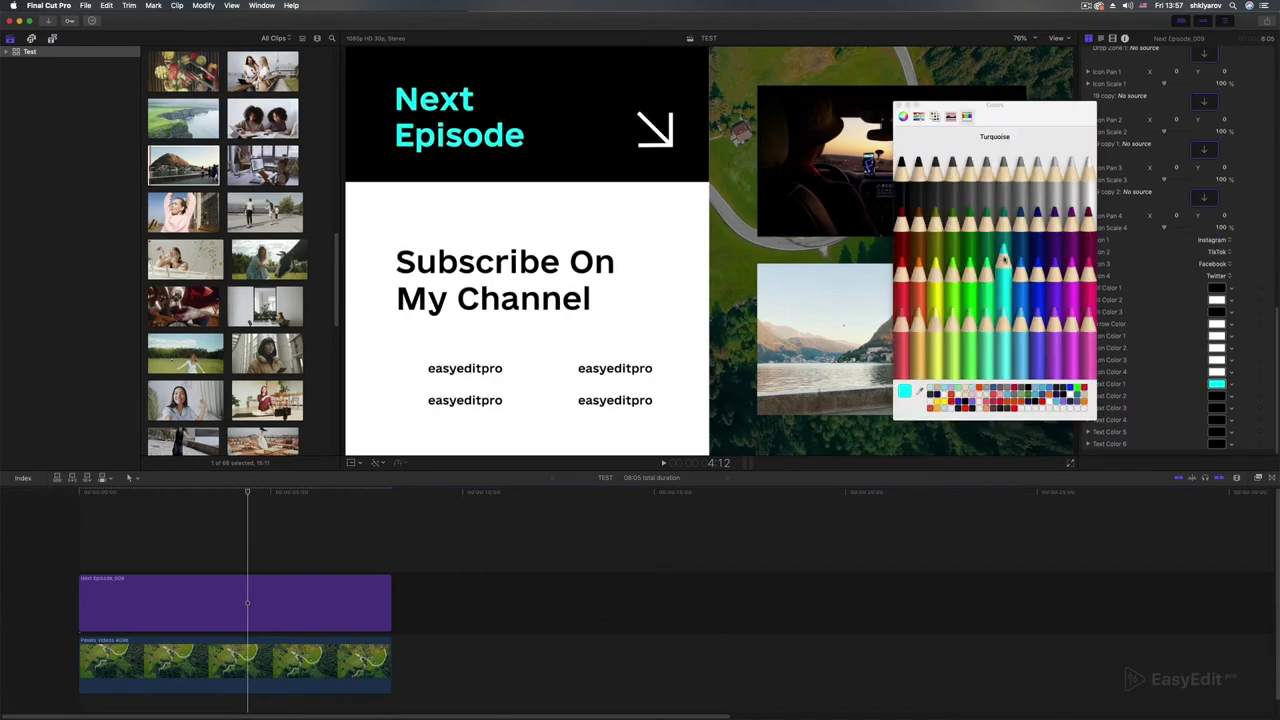
{"action": "left_click", "coordinate": [1089, 168]}
{"action": "left_click", "coordinate": [1216, 372]}
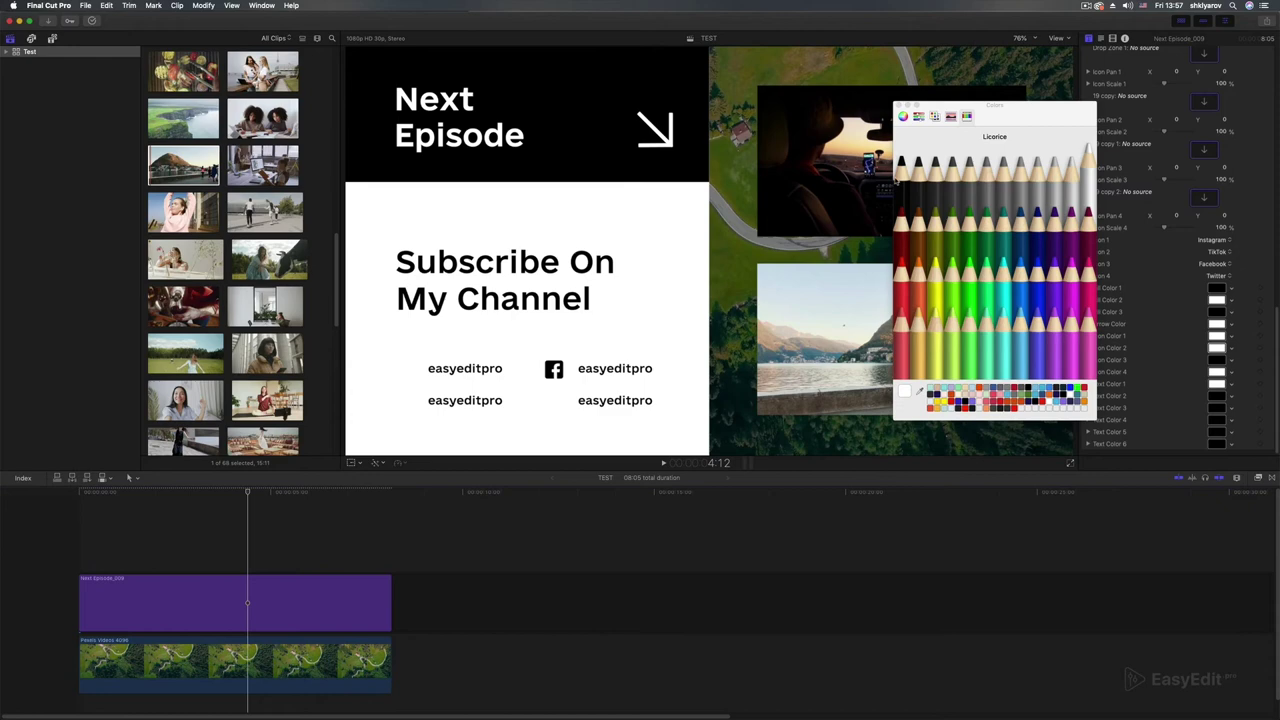
{"action": "left_click", "coordinate": [1216, 347]}
{"action": "left_click", "coordinate": [1216, 335]}
{"action": "left_click", "coordinate": [897, 106]}
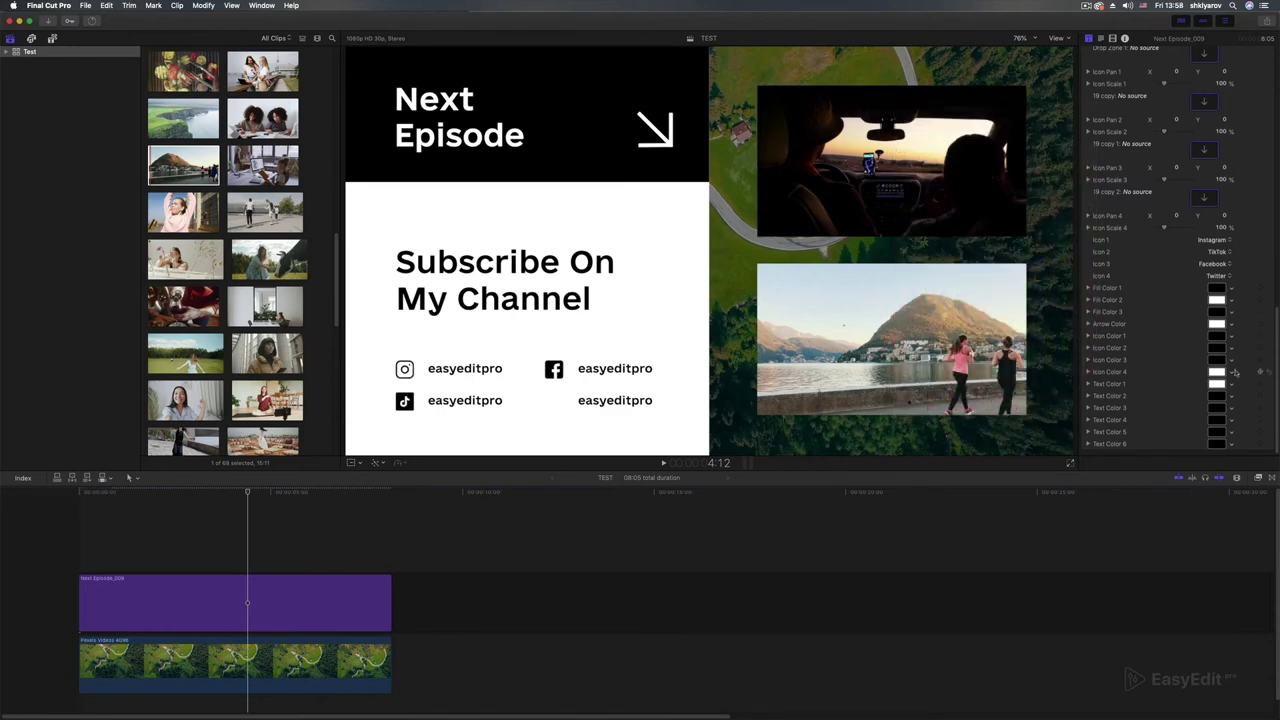
- Make the fourth icon black and set the first icon to LinkedIn
{"action": "left_click", "coordinate": [1216, 372]}
{"action": "left_click", "coordinate": [901, 160]}
{"action": "left_click", "coordinate": [898, 106]}
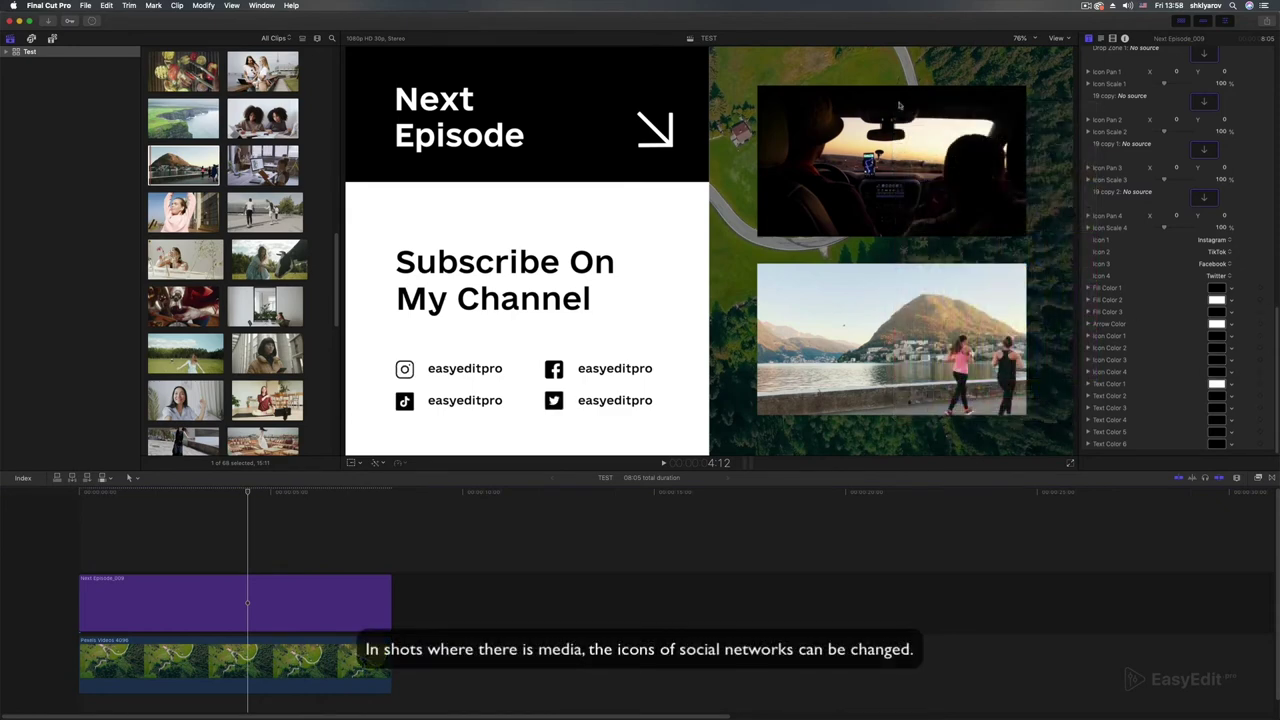
{"action": "left_click", "coordinate": [1211, 240]}
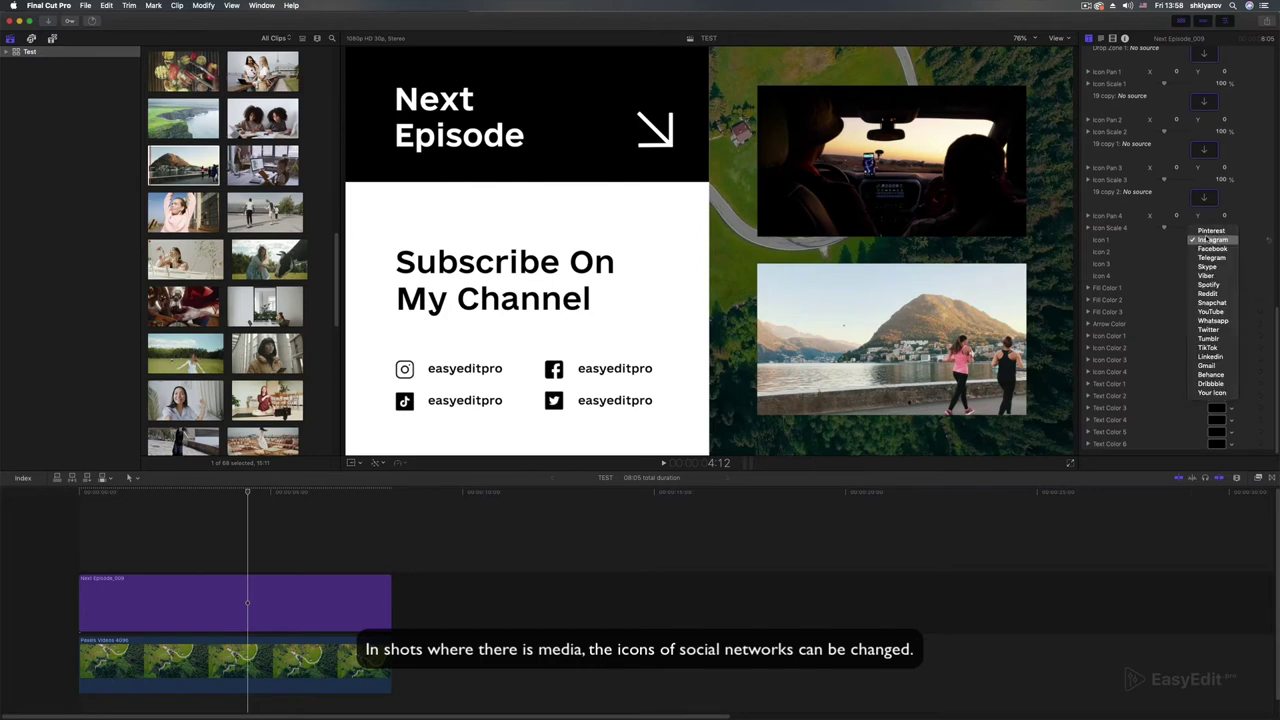
{"action": "left_click", "coordinate": [1211, 312]}
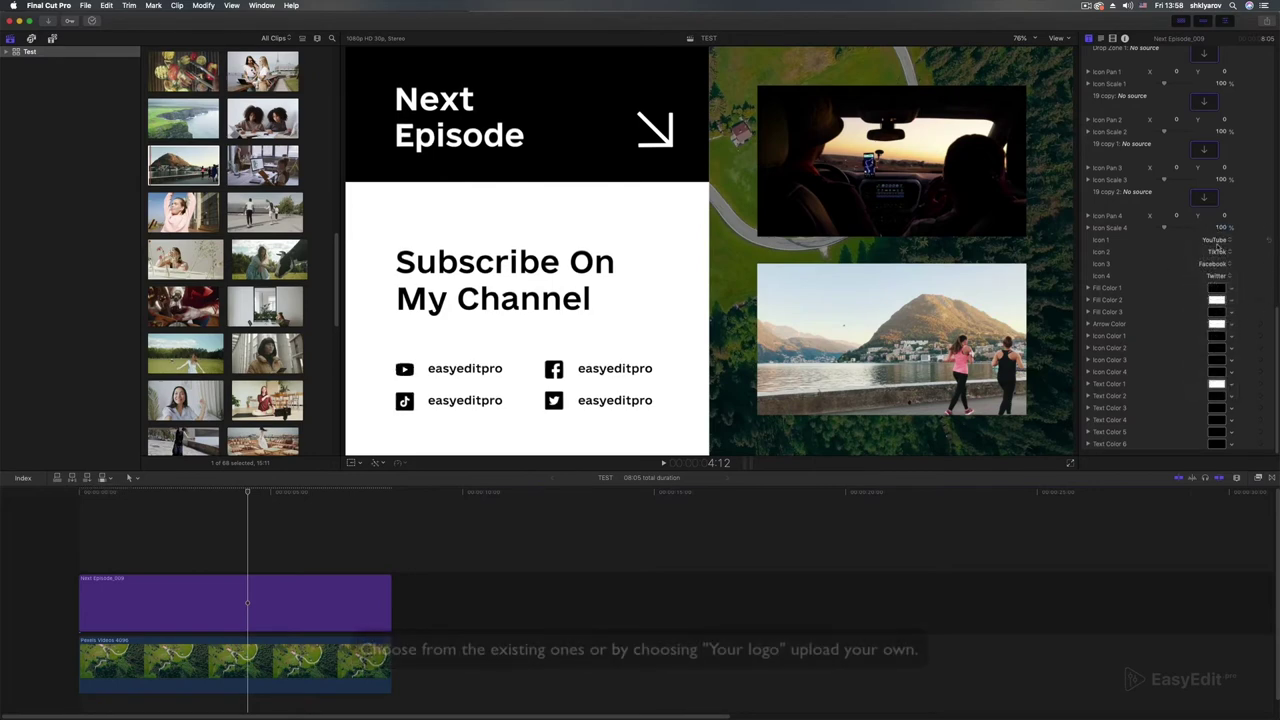
{"action": "left_click", "coordinate": [1212, 240]}
{"action": "left_click", "coordinate": [1215, 284]}
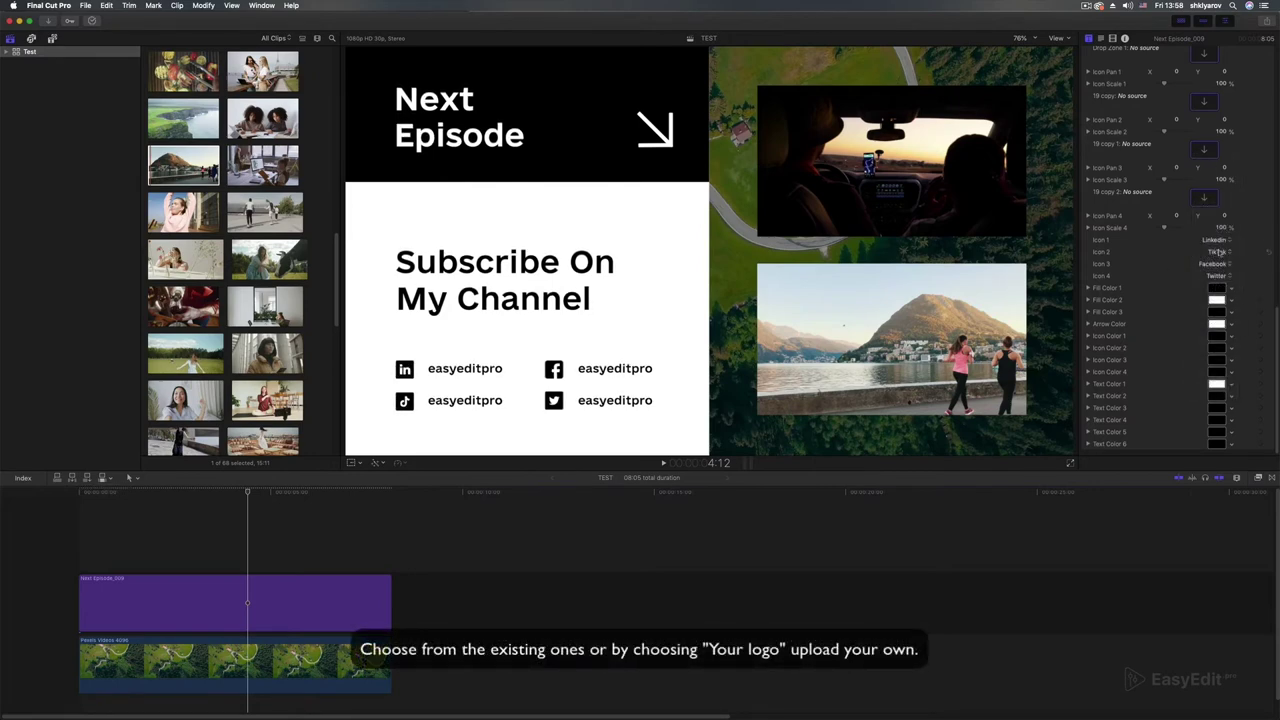
- Set icons 2–4 to Skype, YouTube and Your Icon
{"action": "left_click", "coordinate": [1219, 252]}
{"action": "left_click", "coordinate": [1220, 268]}
{"action": "left_click", "coordinate": [1218, 265]}
{"action": "left_click", "coordinate": [1220, 327]}
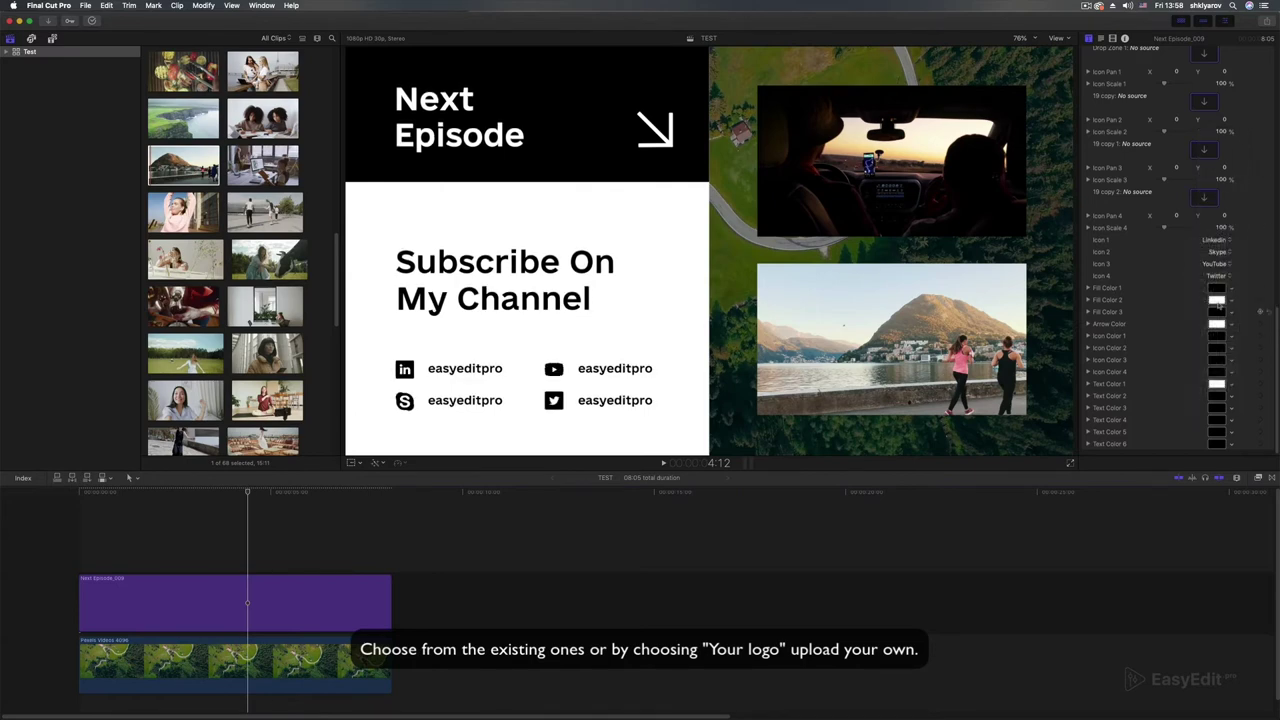
{"action": "left_click", "coordinate": [1214, 276]}
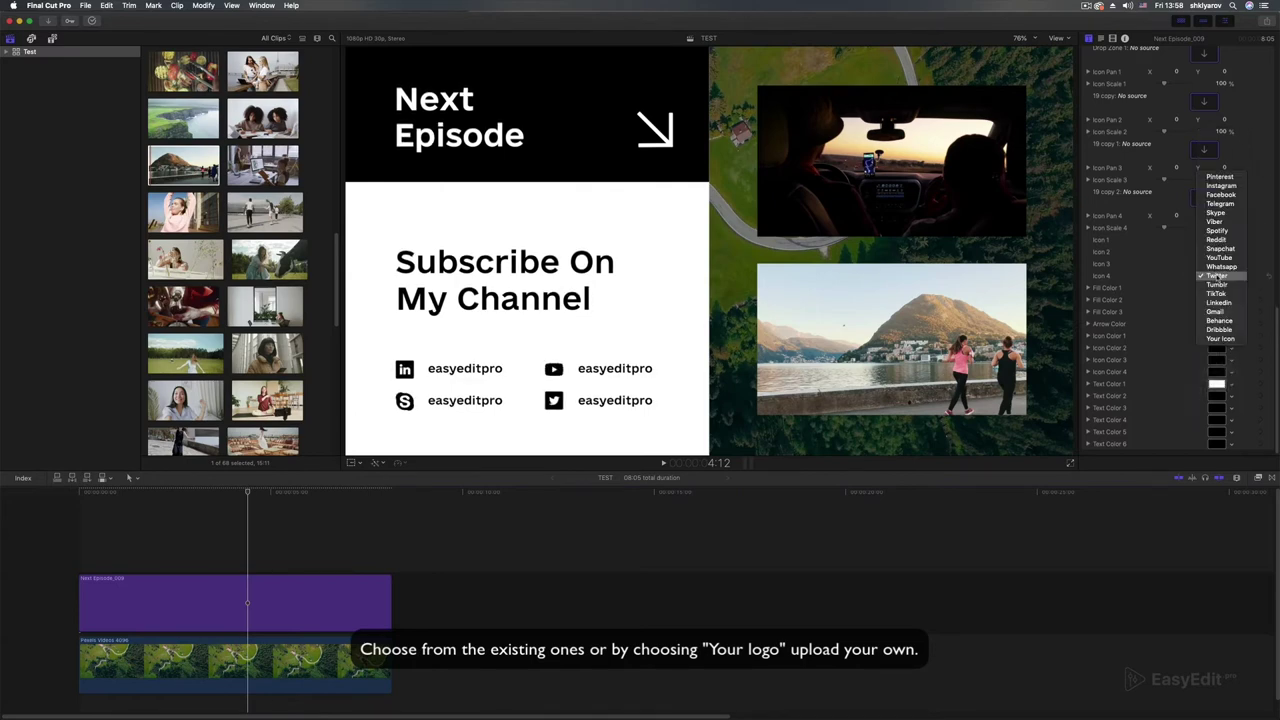
{"action": "left_click", "coordinate": [1228, 340]}
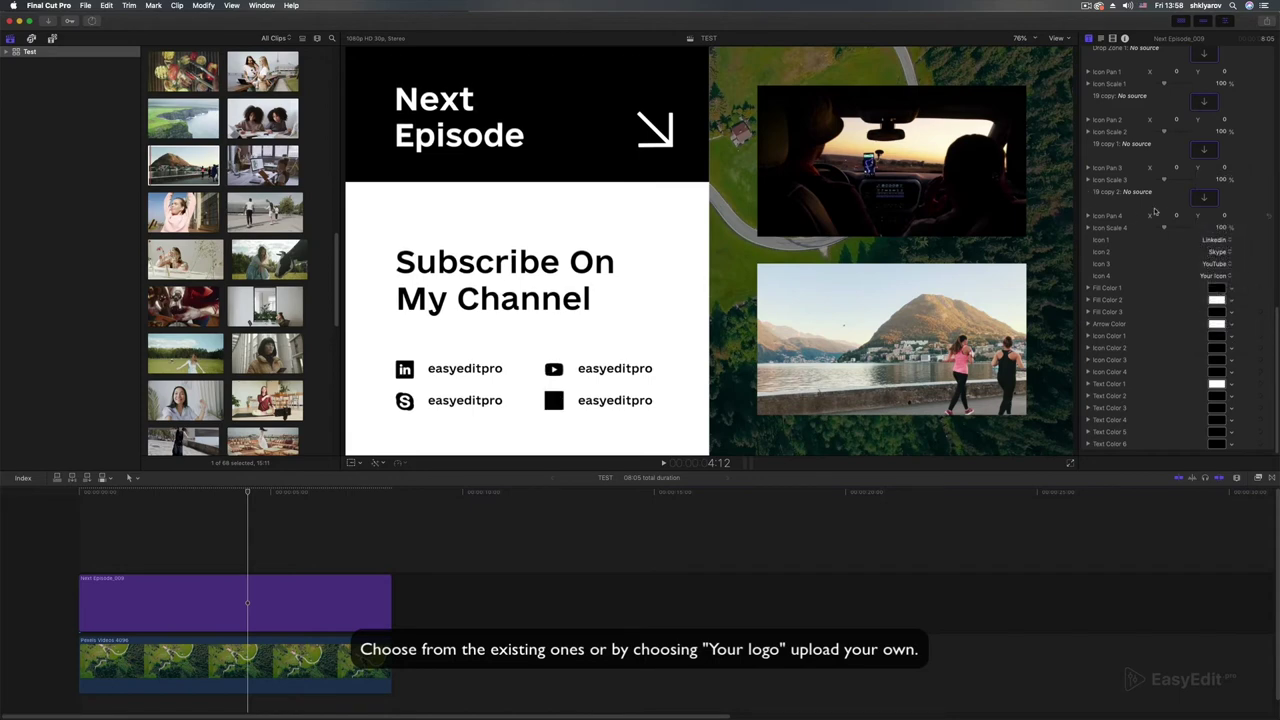
- Set the Icon 4 drop well to the black library clip, then play the Next Episode title
{"action": "left_click", "coordinate": [1204, 201]}
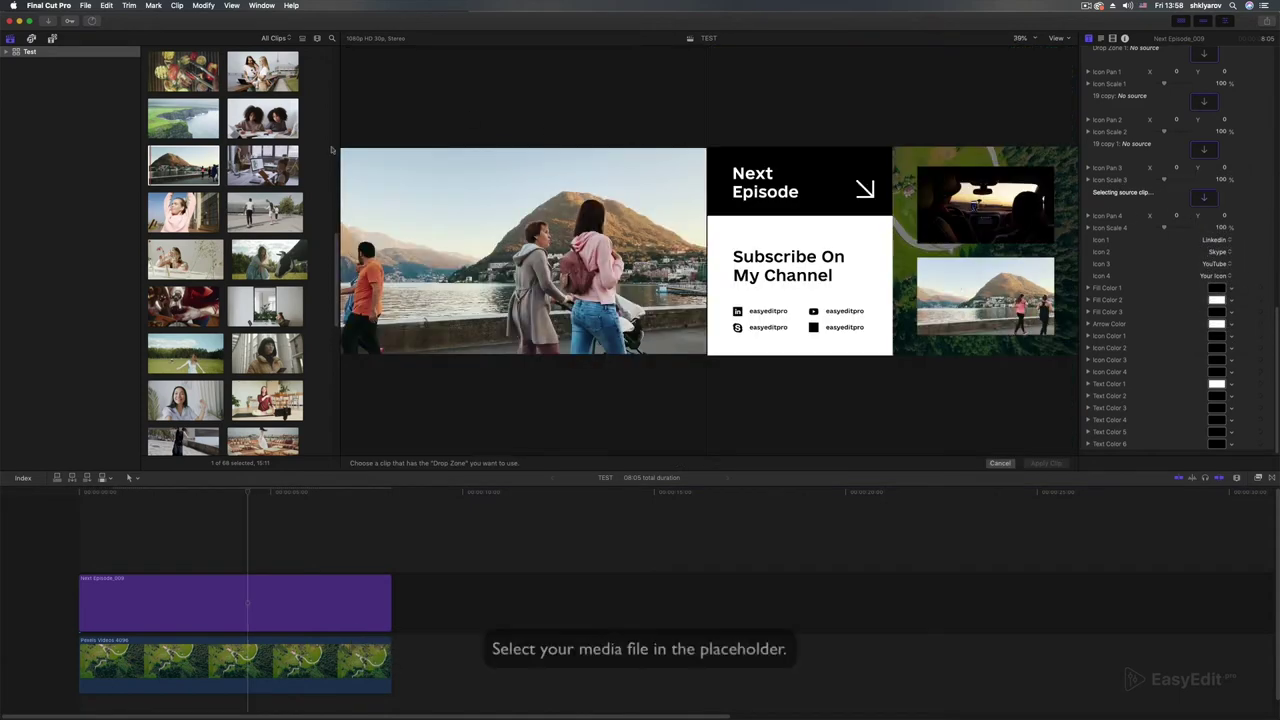
{"action": "left_click_drag", "start_coordinate": [337, 265], "coordinate": [335, 85]}
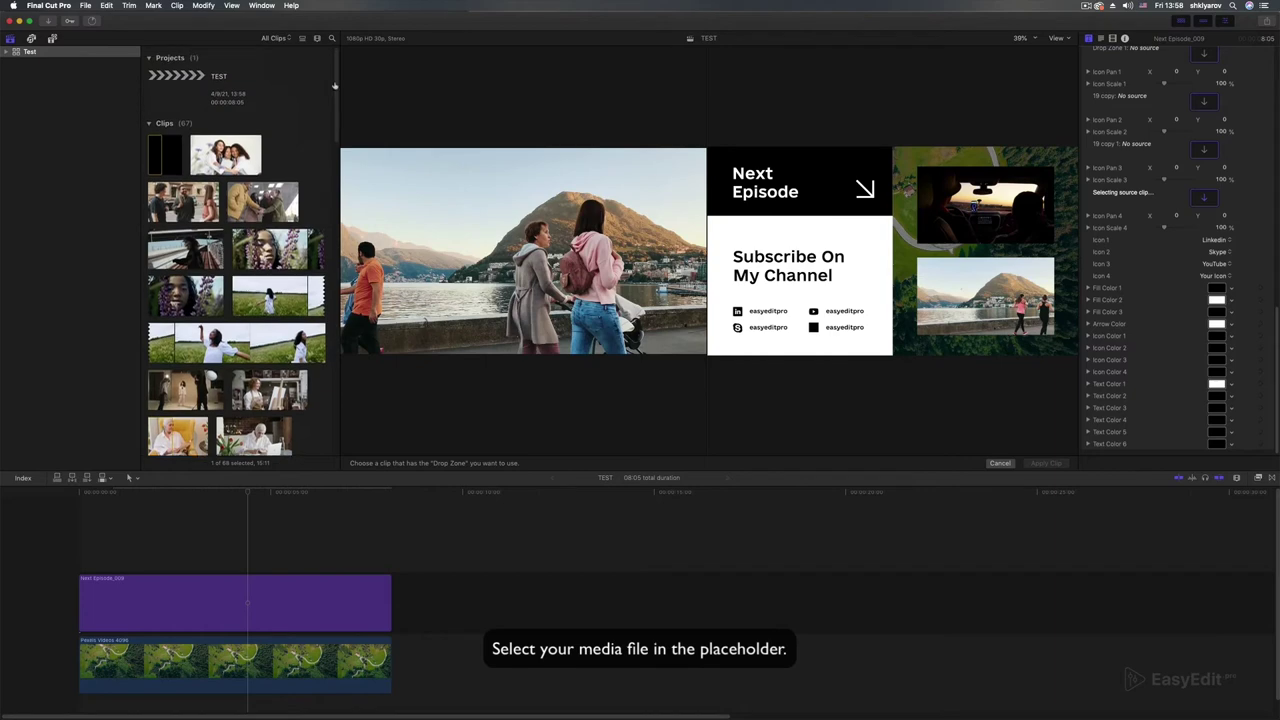
{"action": "left_click", "coordinate": [153, 160]}
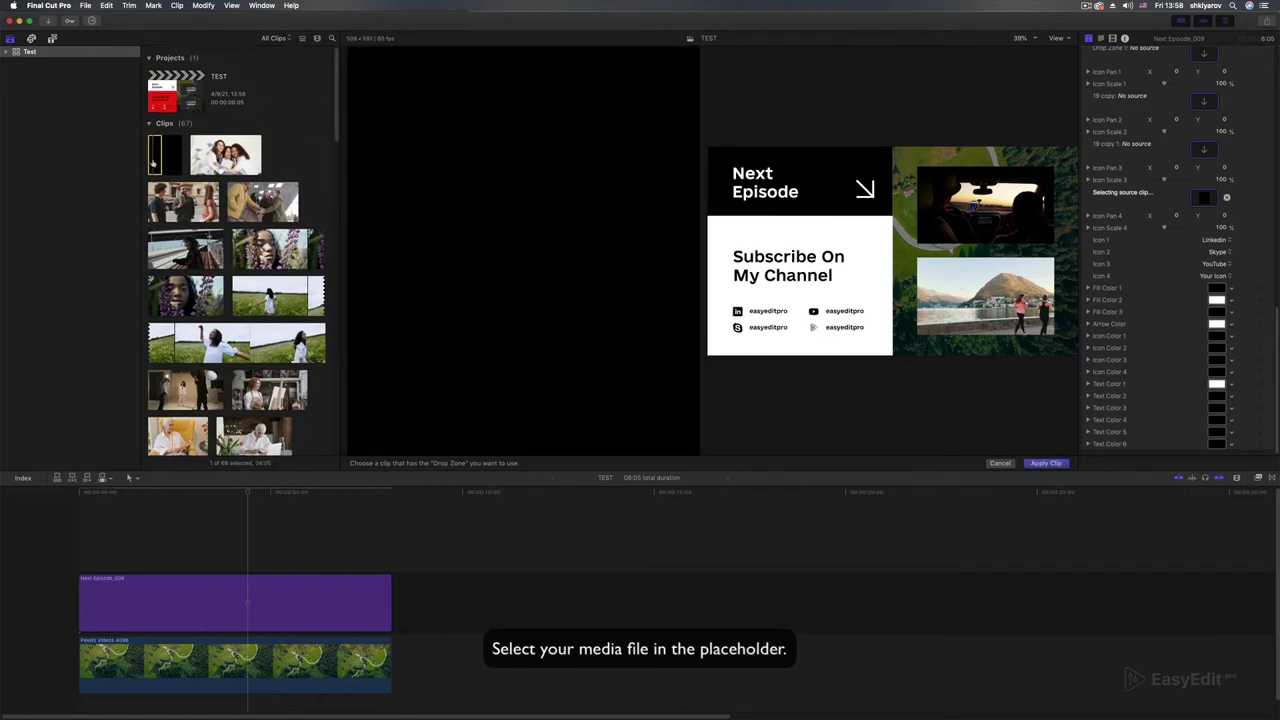
{"action": "left_click", "coordinate": [1054, 463]}
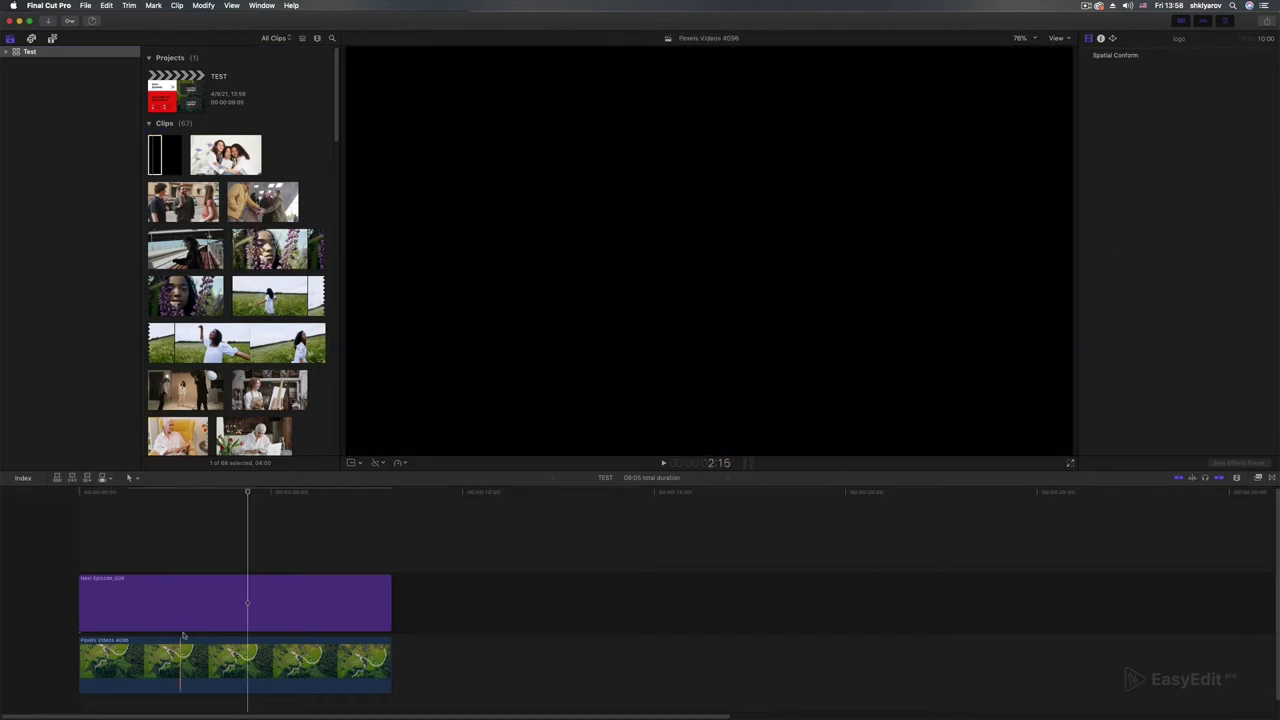
{"action": "left_click", "coordinate": [231, 604]}
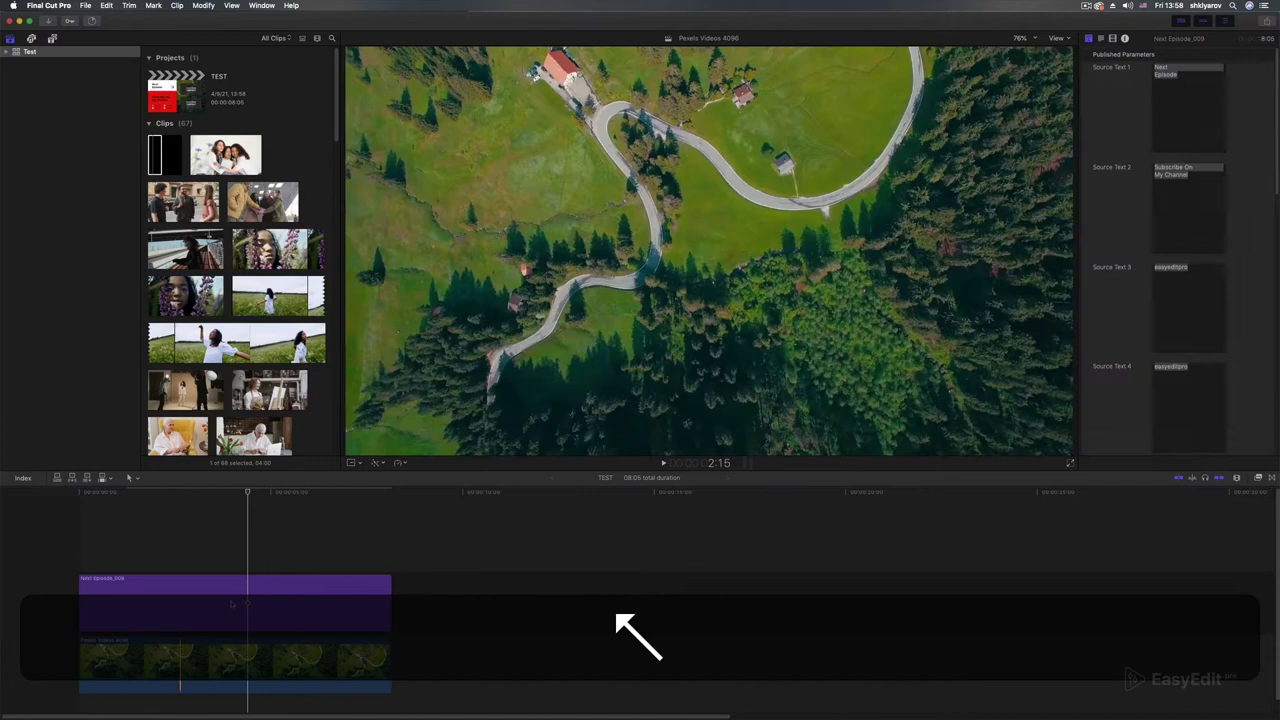
{"action": "key", "text": "space"}
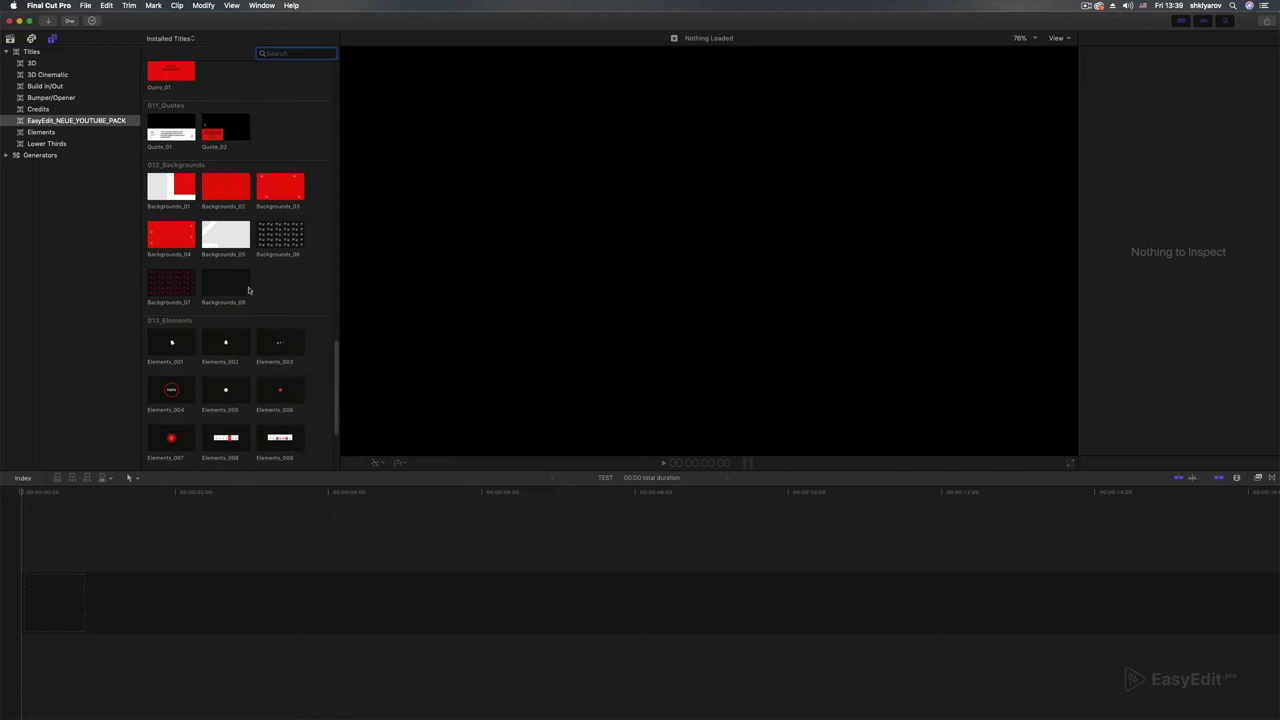
- Add the Backgrounds_06 title to the timeline and park the playhead on it
{"action": "left_click", "coordinate": [264, 243]}
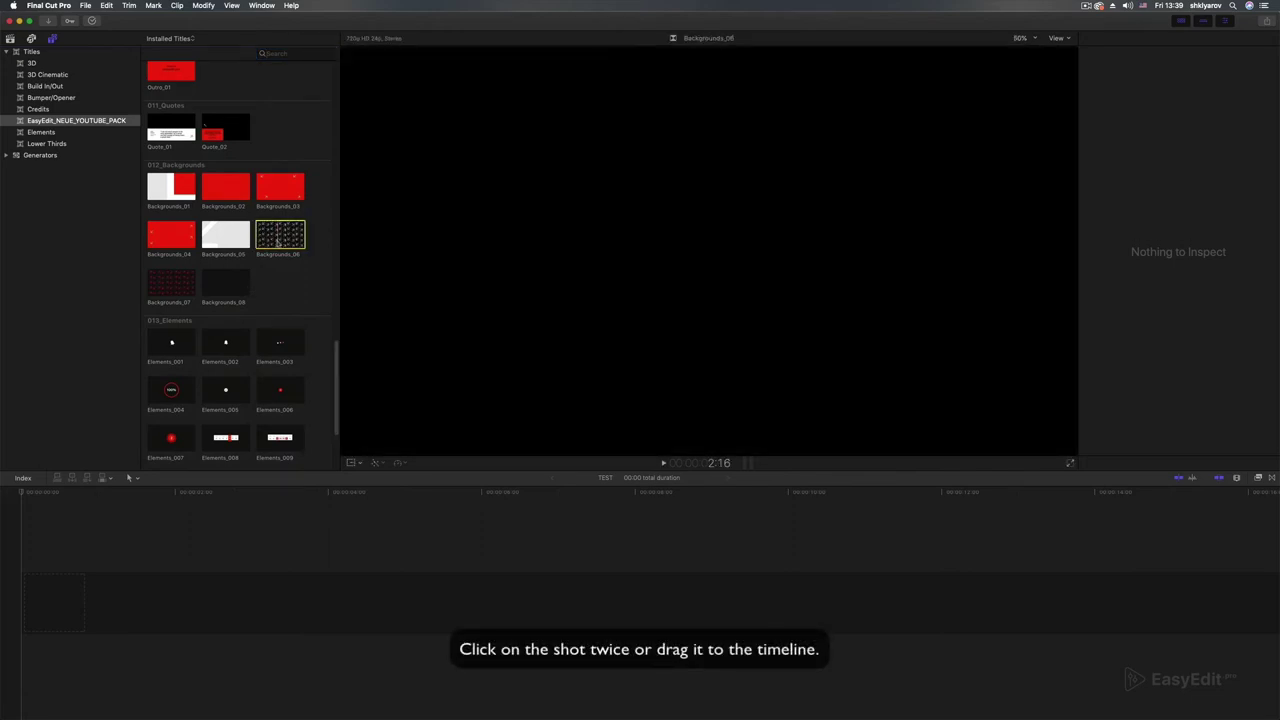
{"action": "mouse_move", "coordinate": [267, 242]}
{"action": "left_mouse_down"}
{"action": "mouse_move", "coordinate": [93, 527]}
{"action": "mouse_move", "coordinate": [176, 494]}
{"action": "left_mouse_up"}
{"action": "left_click", "coordinate": [95, 494]}
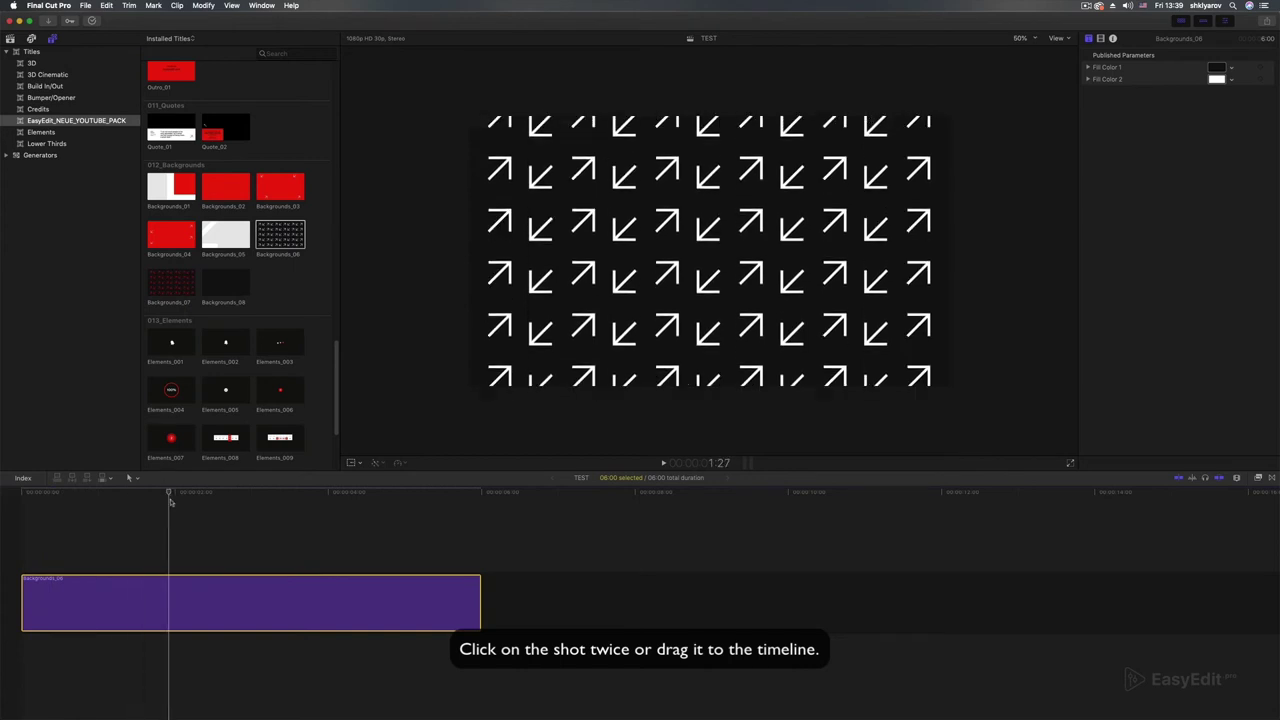
- Set the background's Fill Color 1 to Moss green
{"action": "left_click", "coordinate": [1216, 67]}
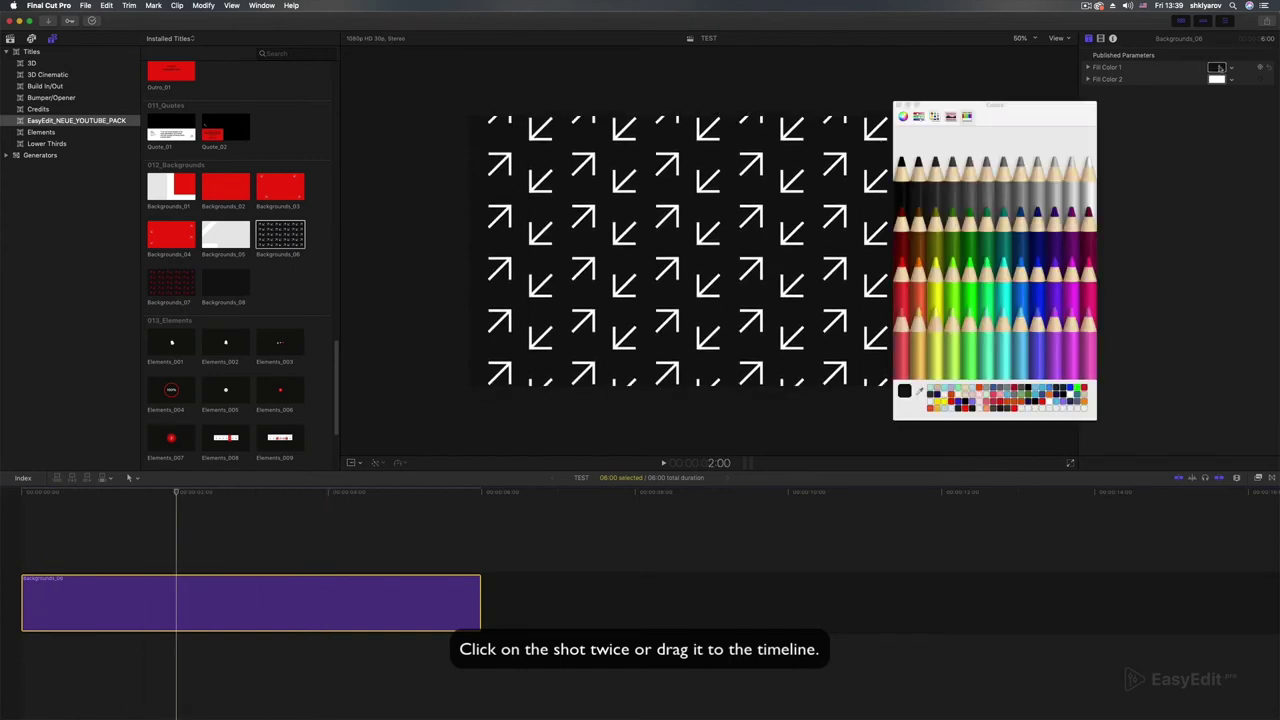
{"action": "left_click", "coordinate": [1040, 195]}
{"action": "left_click", "coordinate": [1028, 195]}
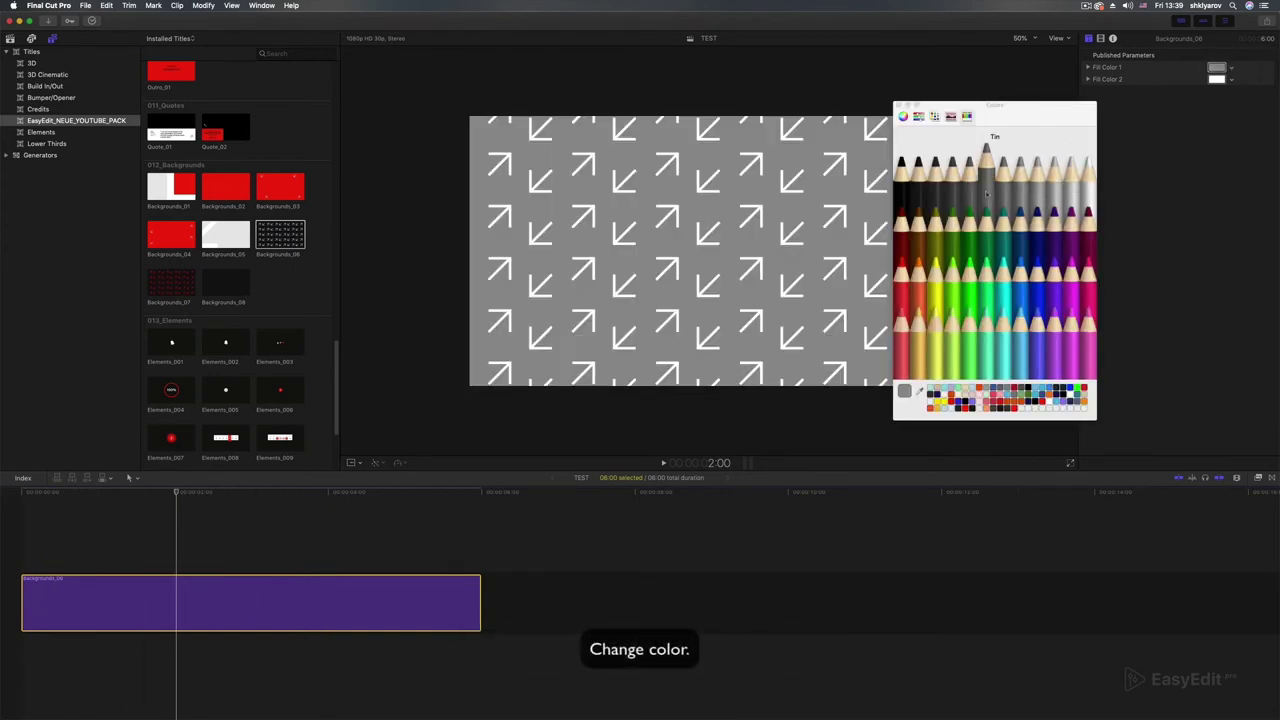
{"action": "left_click", "coordinate": [968, 190]}
{"action": "left_click", "coordinate": [905, 268]}
{"action": "left_click", "coordinate": [902, 222]}
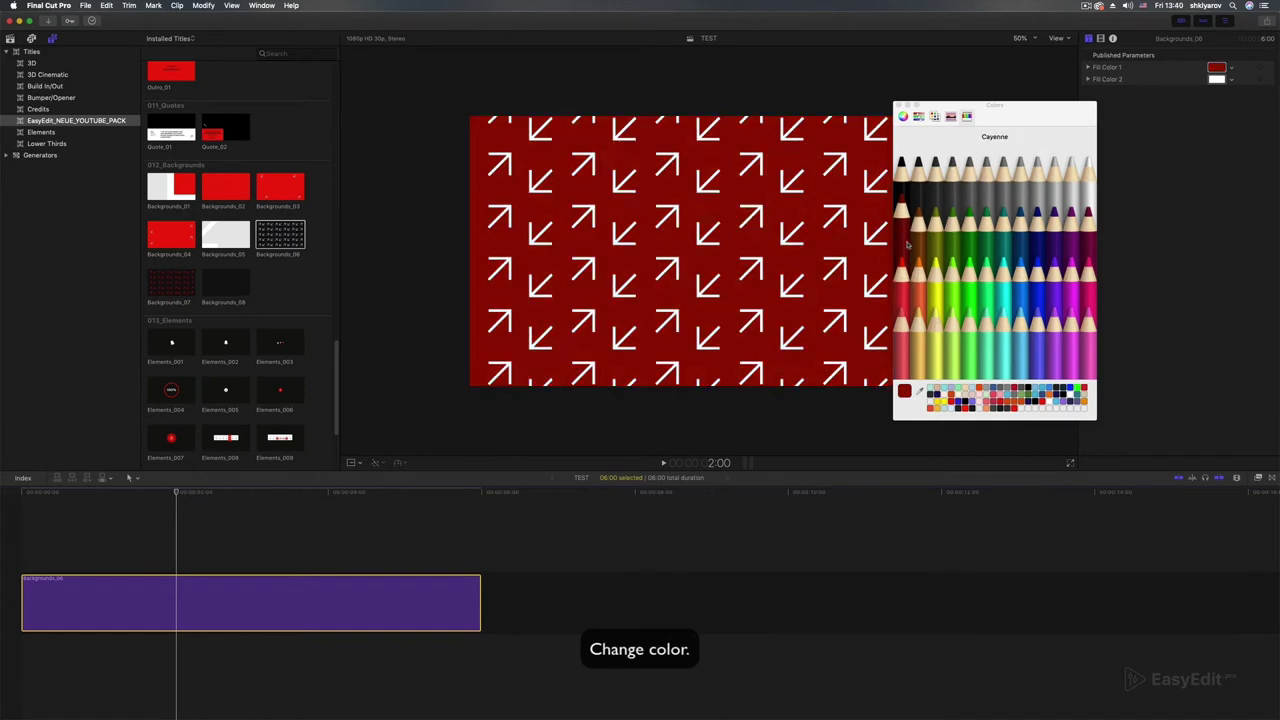
{"action": "left_click", "coordinate": [986, 215]}
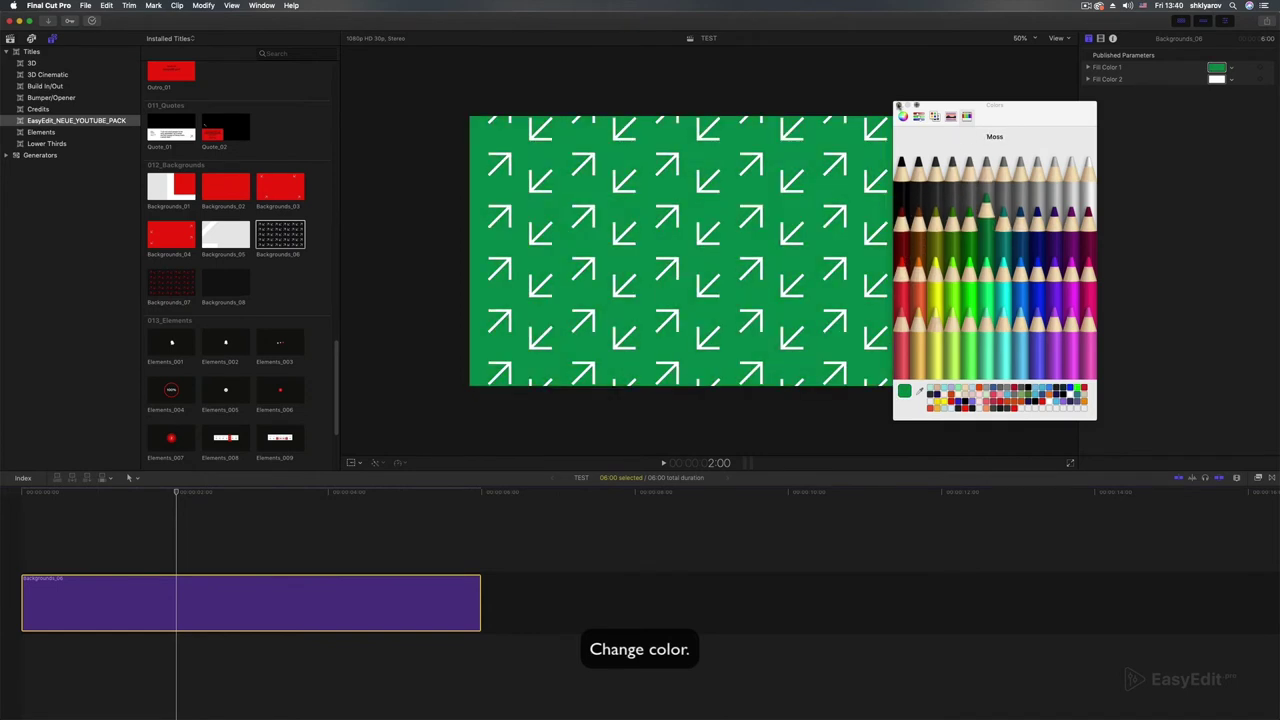
{"action": "left_click", "coordinate": [898, 105]}
- Set Fill Color 2 to Lemon yellow so the arrows turn yellow
{"action": "left_click", "coordinate": [1216, 80]}
{"action": "left_click", "coordinate": [936, 288]}
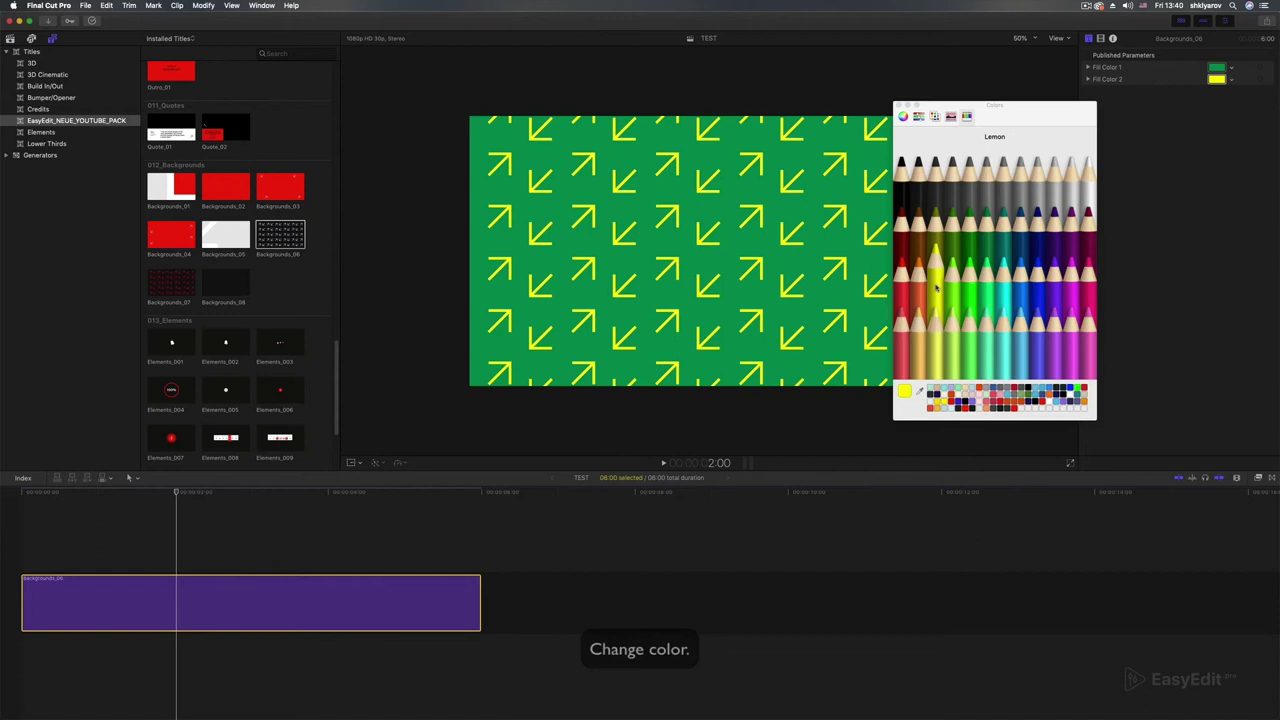
{"action": "left_click", "coordinate": [898, 105]}
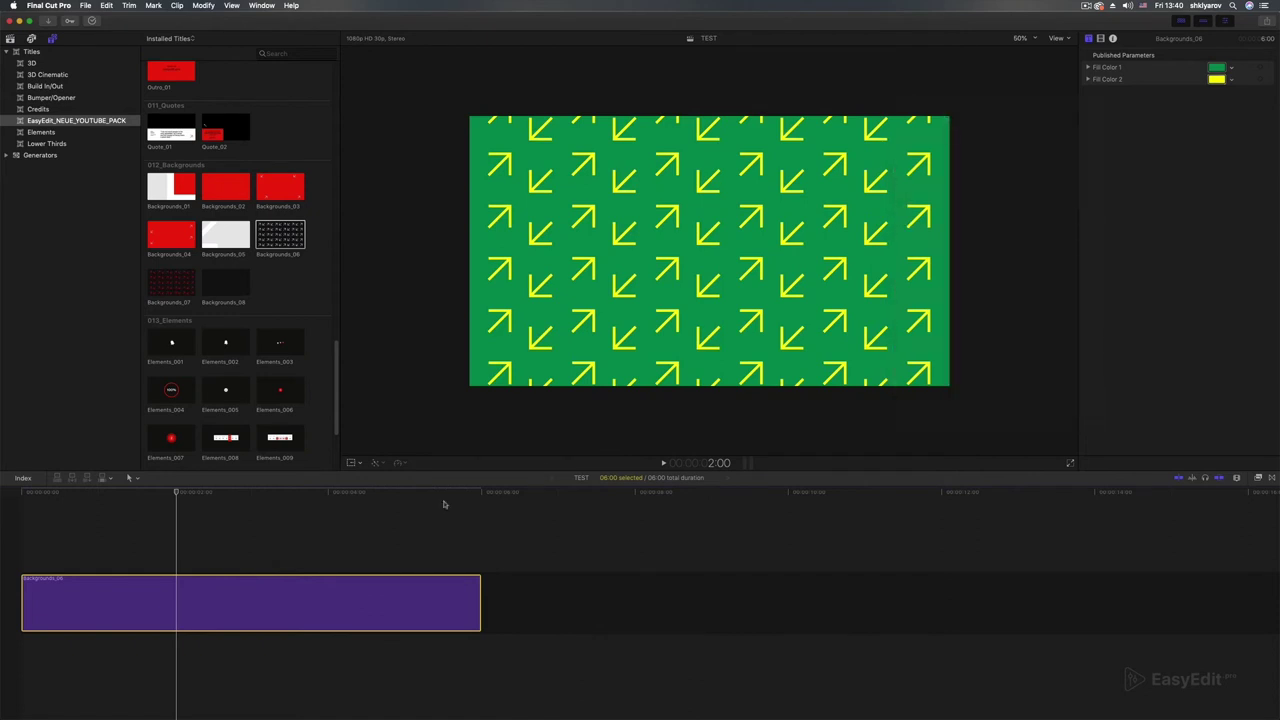
- Copy Backgrounds_06 and paste a second copy after it, bringing the project to 12:00
{"action": "left_click_drag", "start_coordinate": [158, 497], "coordinate": [418, 517]}
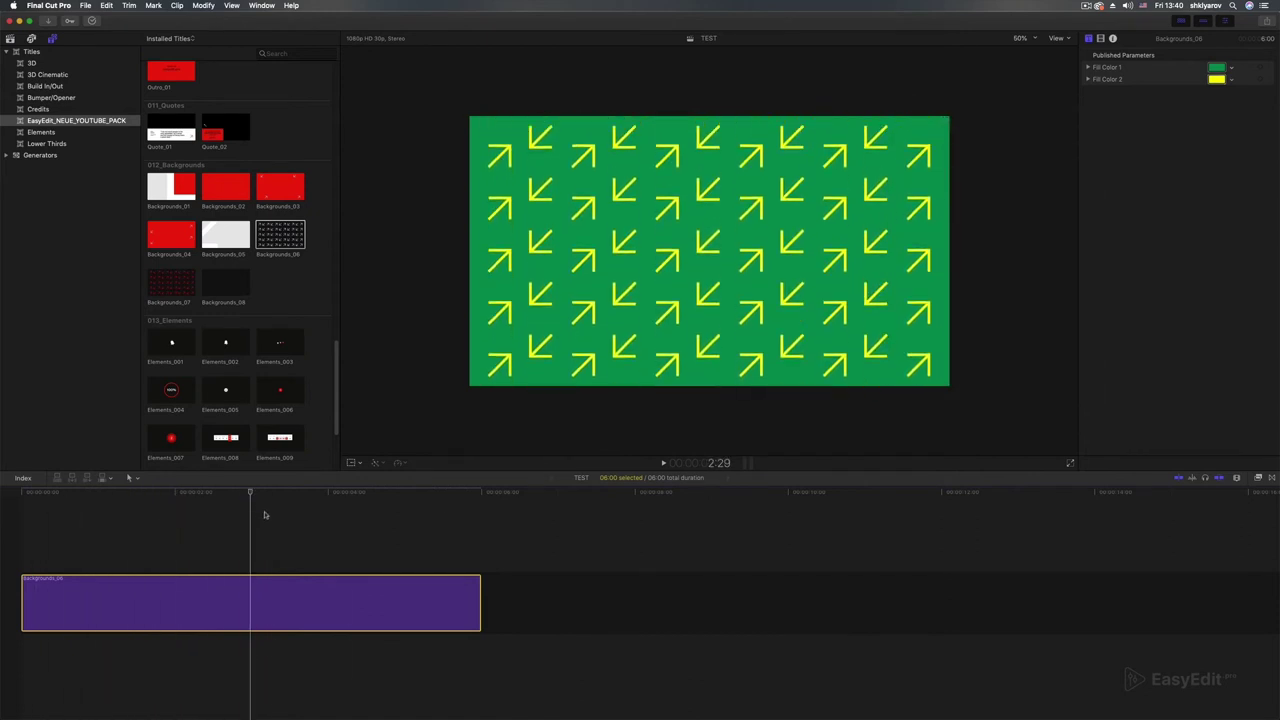
{"action": "key", "text": "super"}
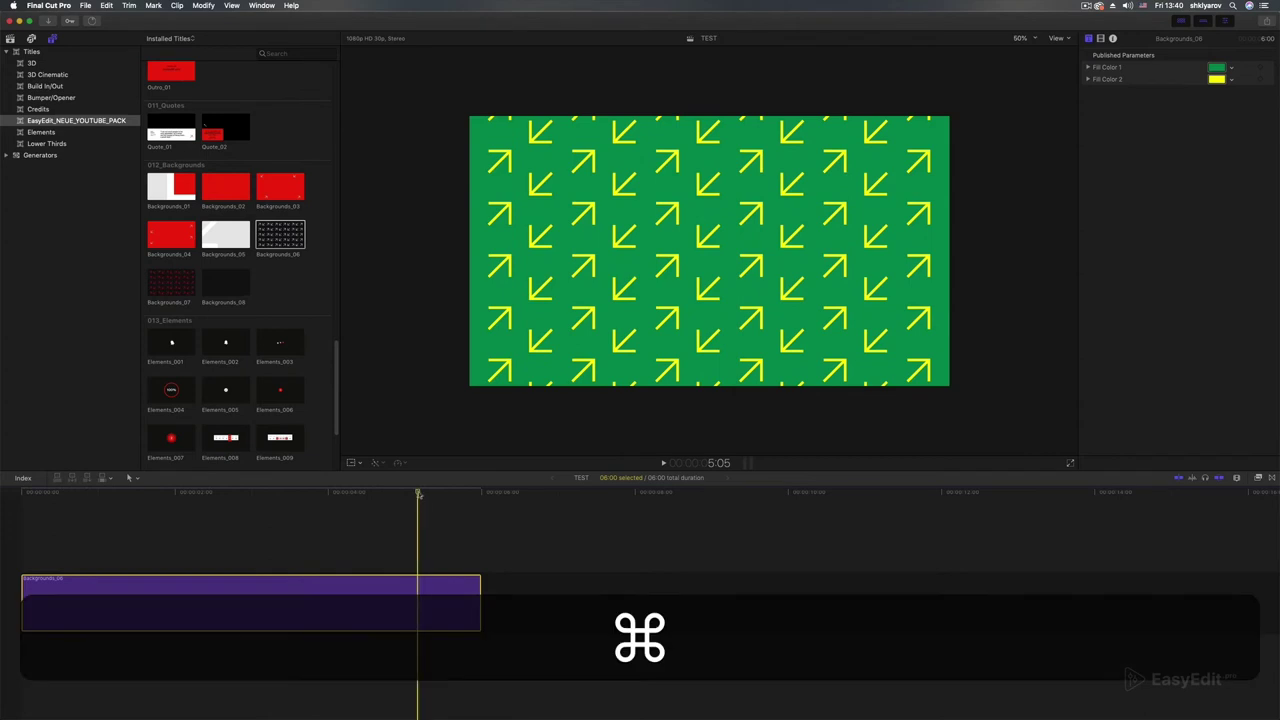
{"action": "key", "text": "cmd+v"}
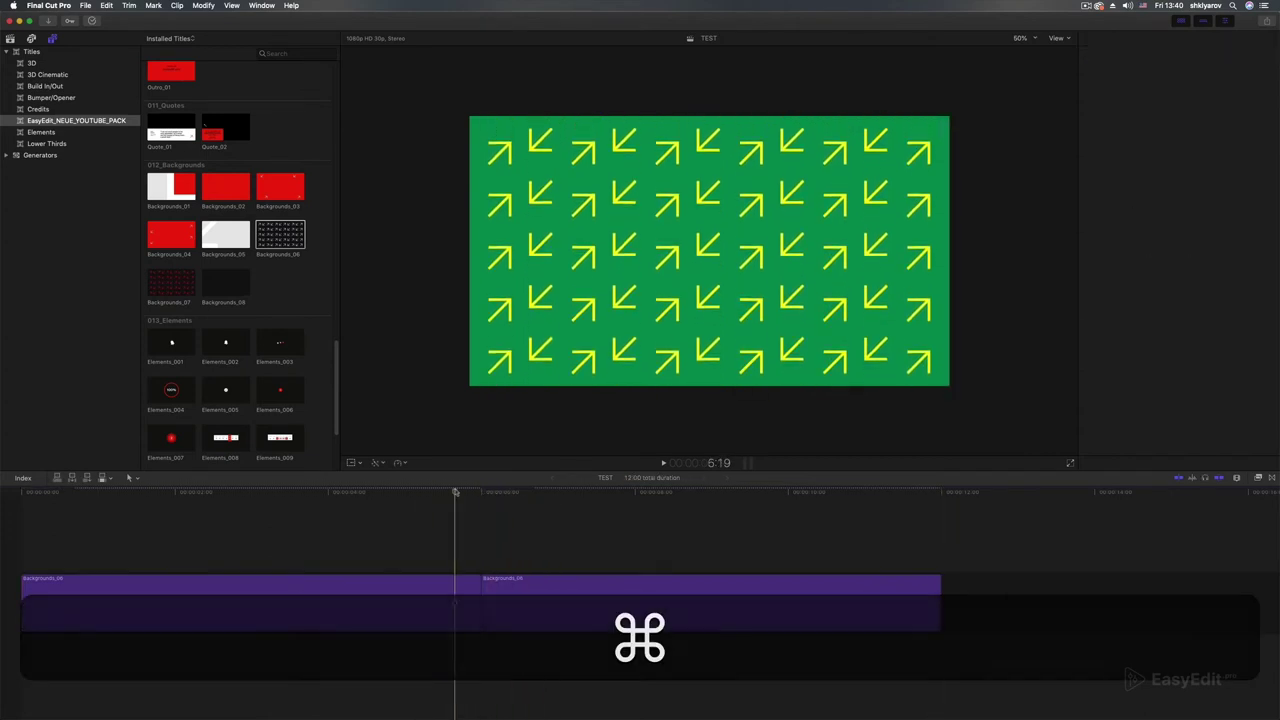
{"action": "key", "text": "space"}
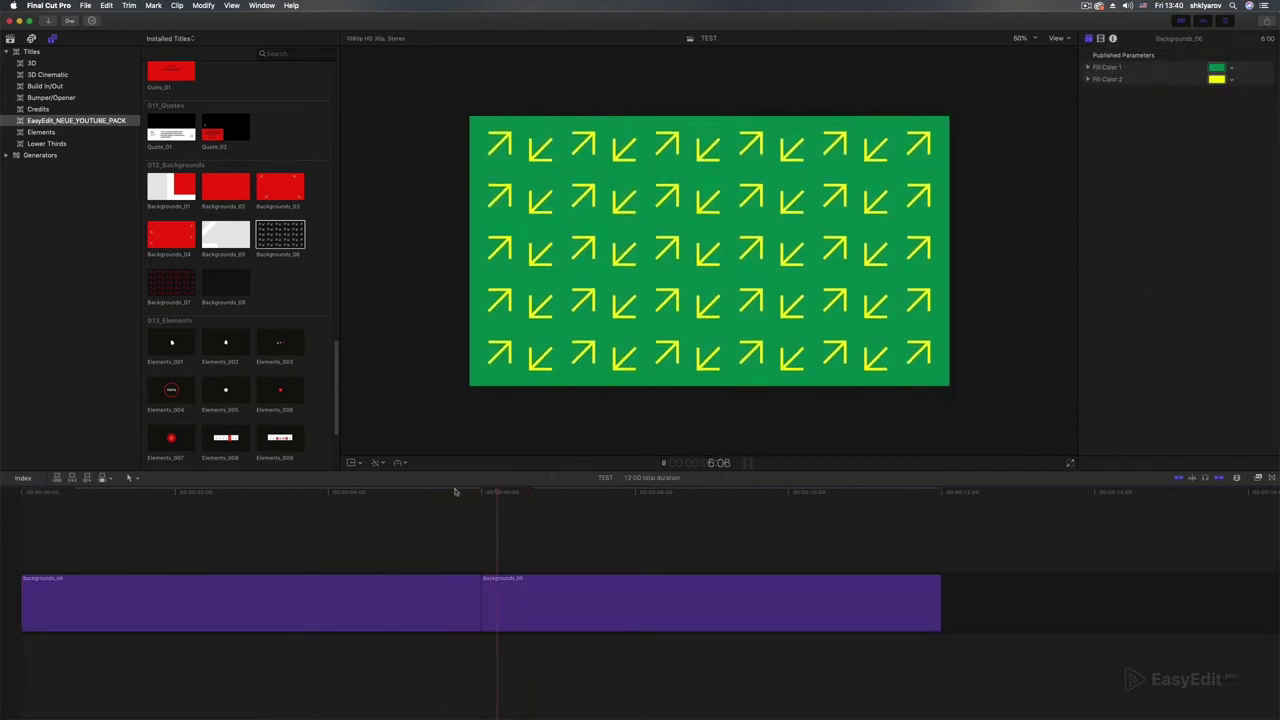
{"action": "scroll", "coordinate": [150, 198], "scroll_direction": "up", "scroll_amount": 1}
{"action": "scroll", "coordinate": [150, 198], "scroll_direction": "up", "scroll_amount": 1}
- Add Quote_01 over the start of the backgrounds, play it, then marquee-select all clips
{"action": "left_click", "coordinate": [171, 183]}
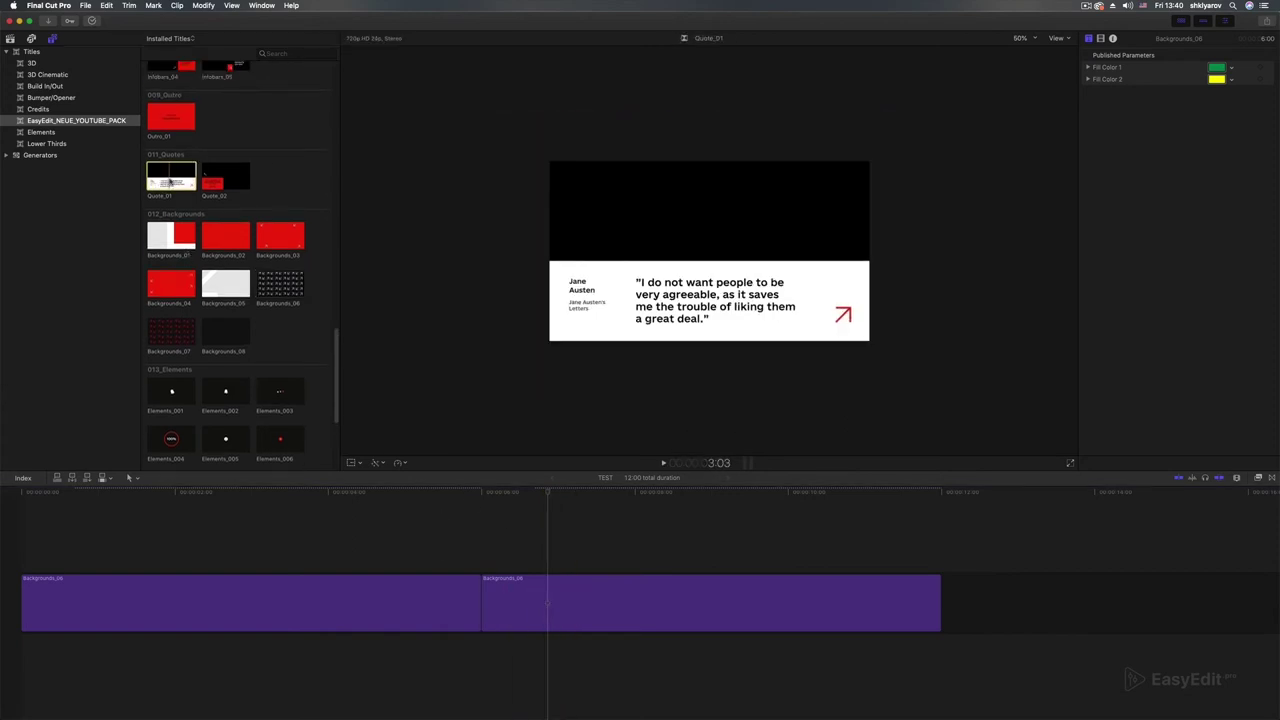
{"action": "left_click_drag", "start_coordinate": [171, 183], "coordinate": [72, 500]}
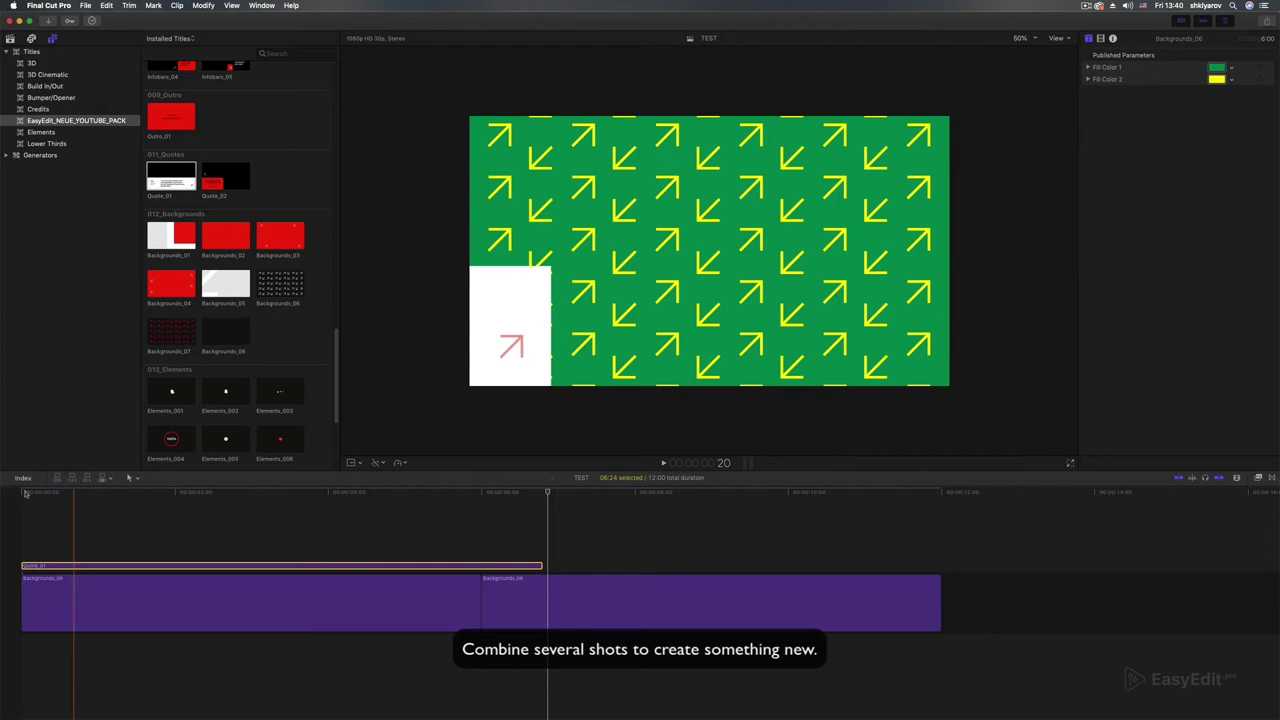
{"action": "left_click", "coordinate": [20, 494]}
{"action": "key", "text": "space"}
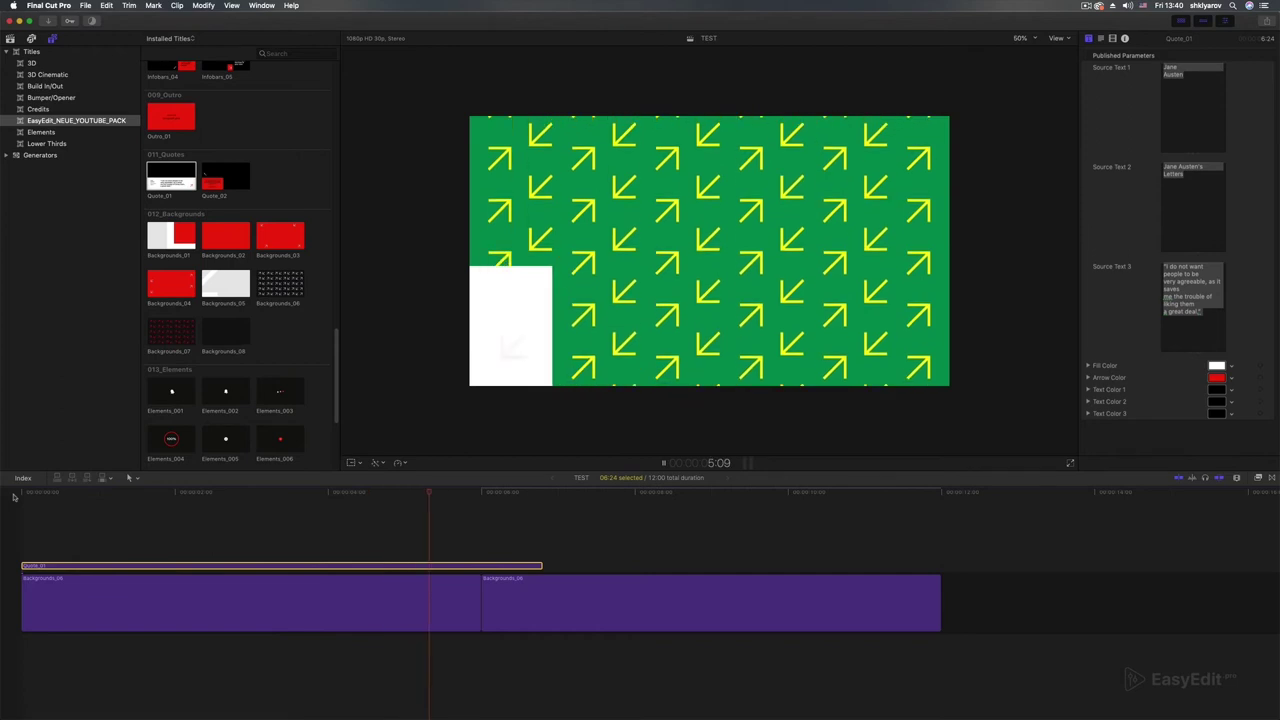
{"action": "key", "text": "space"}
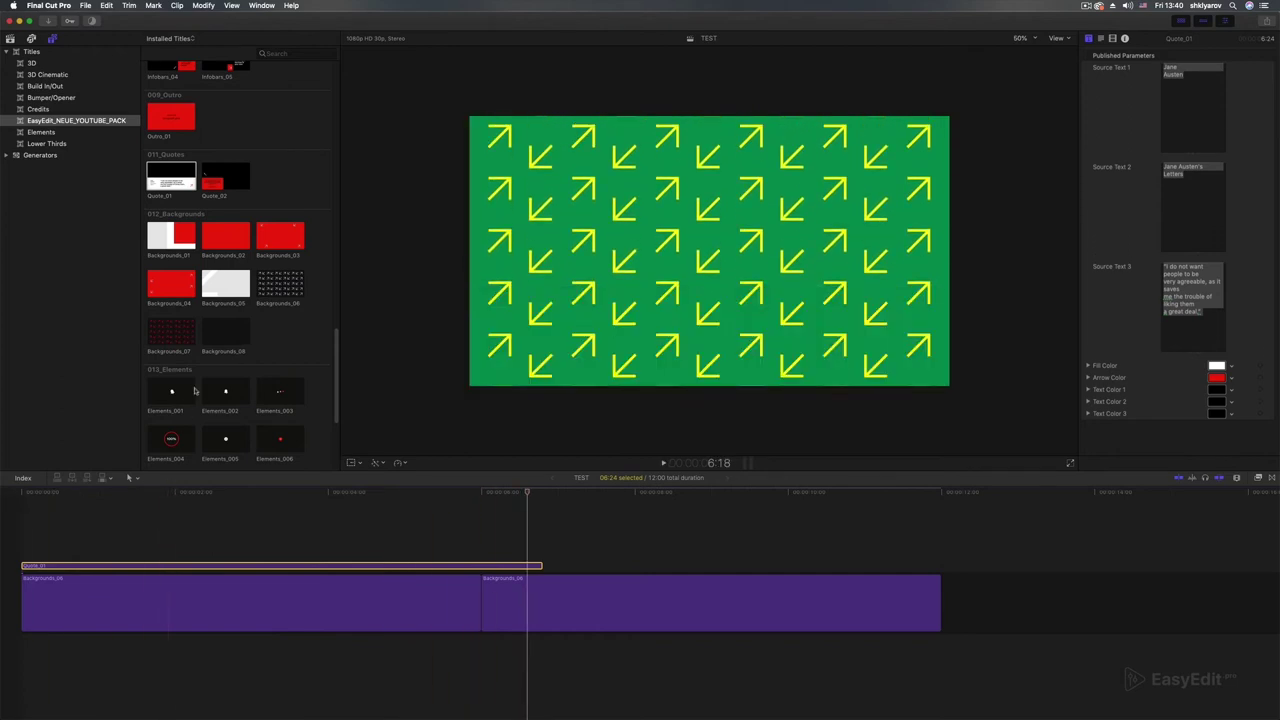
{"action": "left_click_drag", "start_coordinate": [566, 490], "coordinate": [455, 612]}
- Clear the timeline and add the Backgrounds_01 template to it
{"action": "key", "text": "BackSpace"}
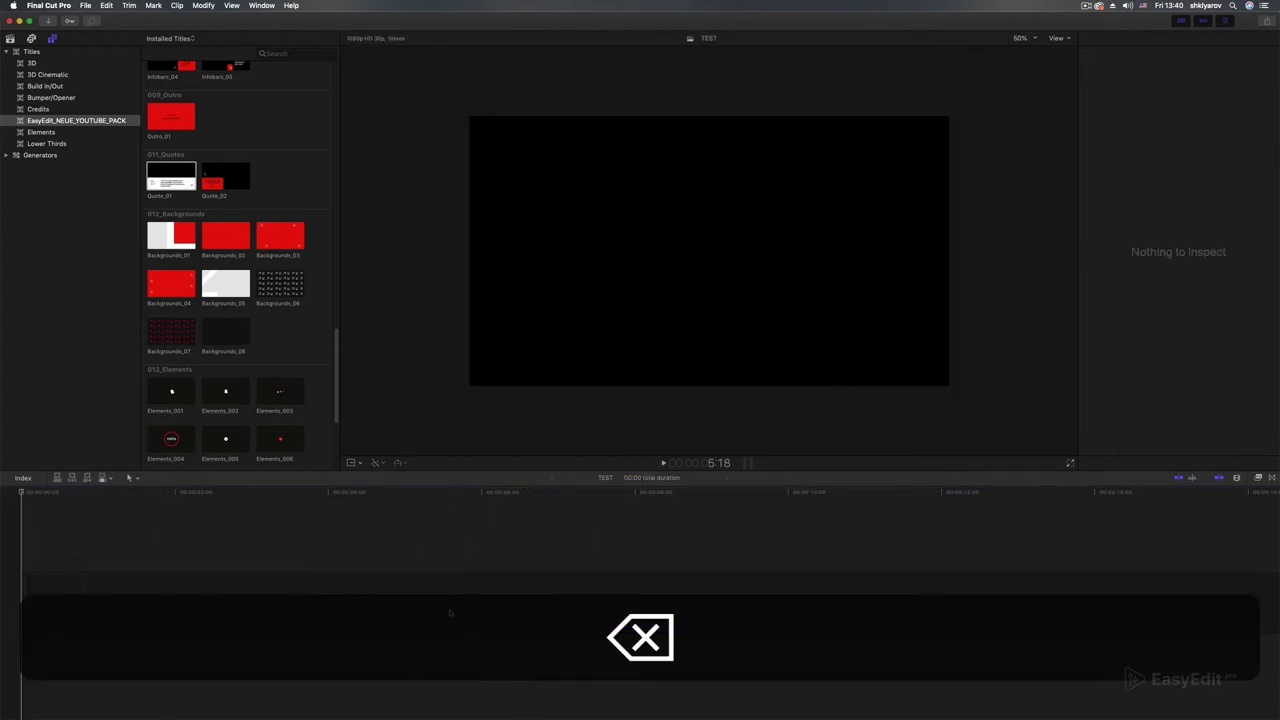
{"action": "left_click", "coordinate": [224, 288]}
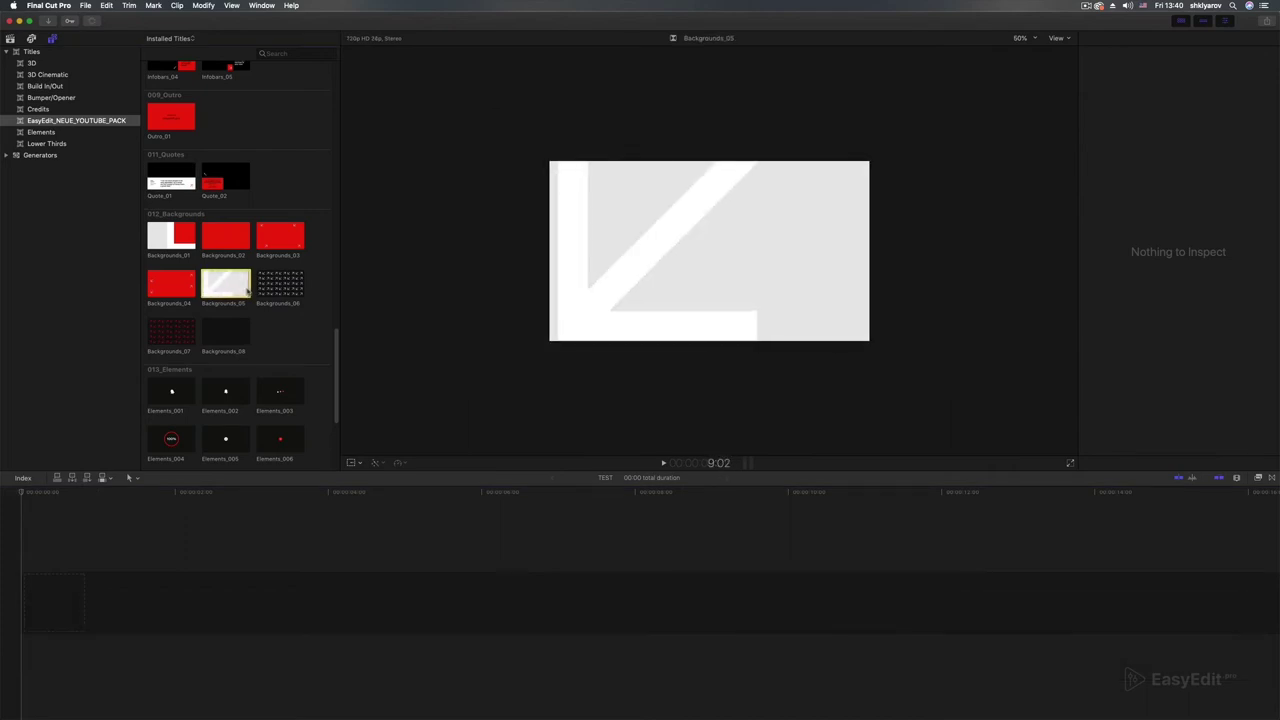
{"action": "left_click_drag", "start_coordinate": [171, 236], "coordinate": [107, 578]}
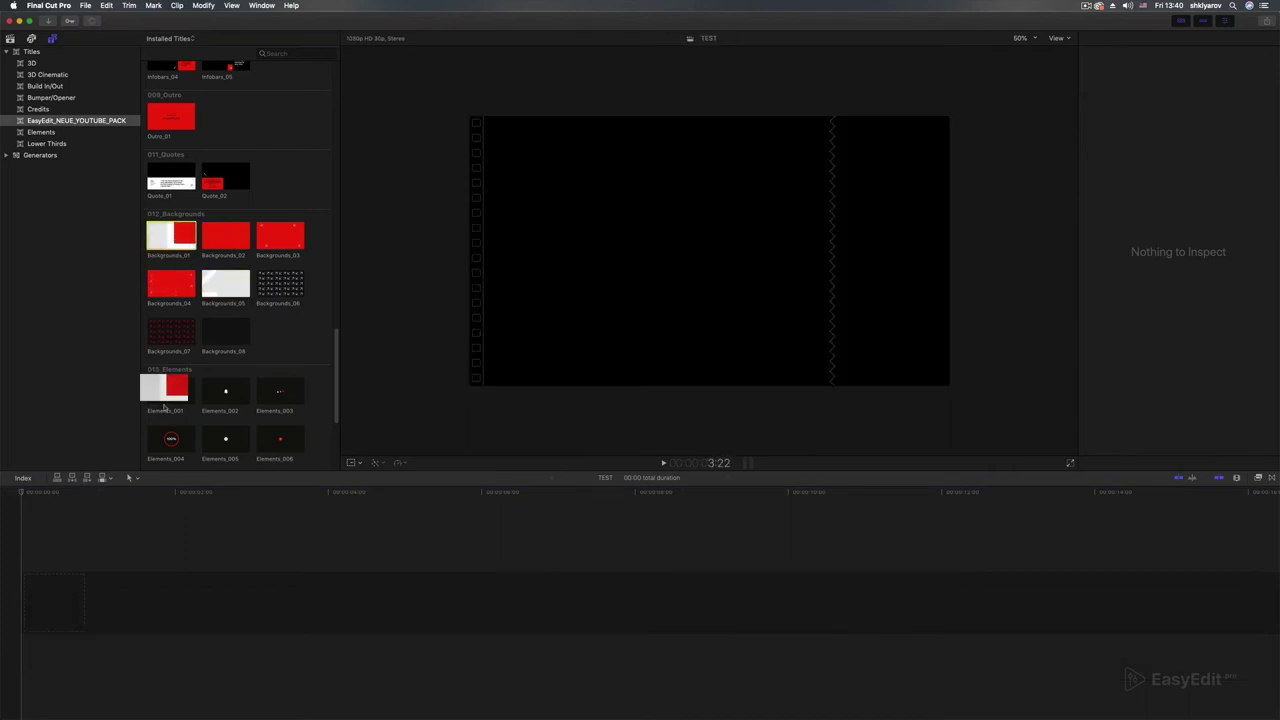
- Set Fill Color 1 to black and Fill Color 2 to red, then play it back
{"action": "left_click", "coordinate": [1216, 67]}
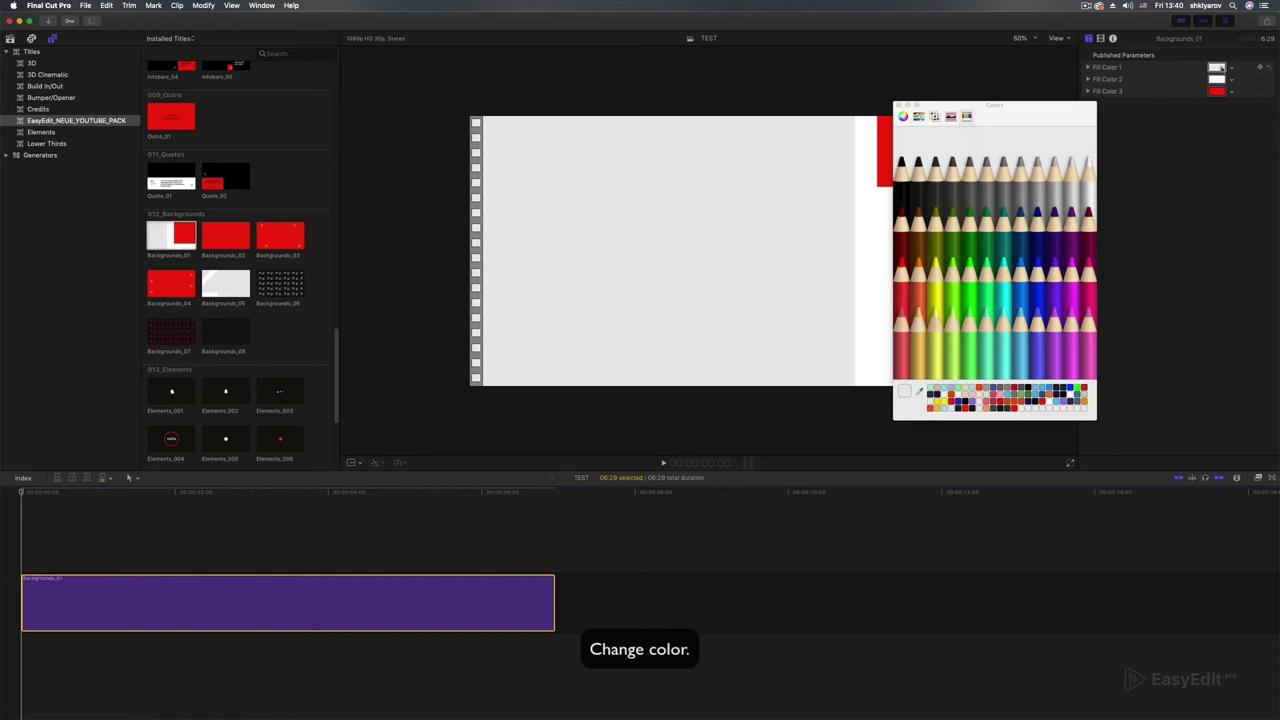
{"action": "left_click", "coordinate": [901, 165]}
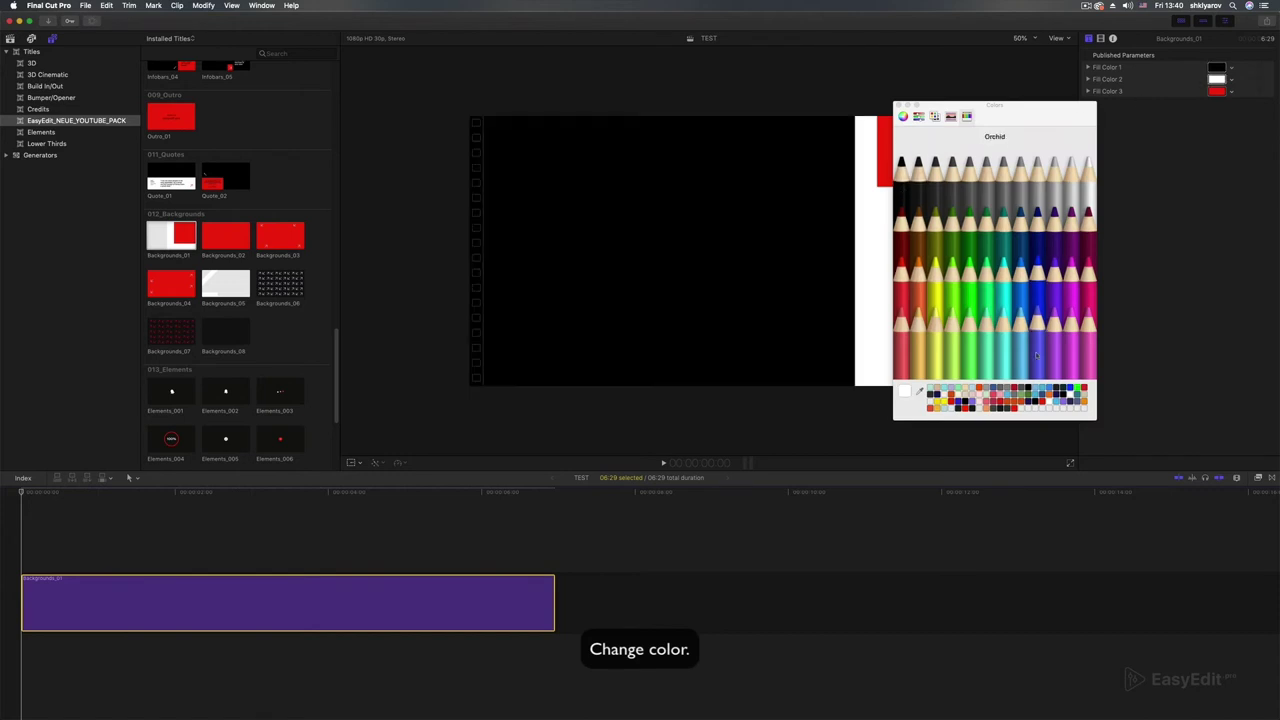
{"action": "left_click", "coordinate": [1013, 408]}
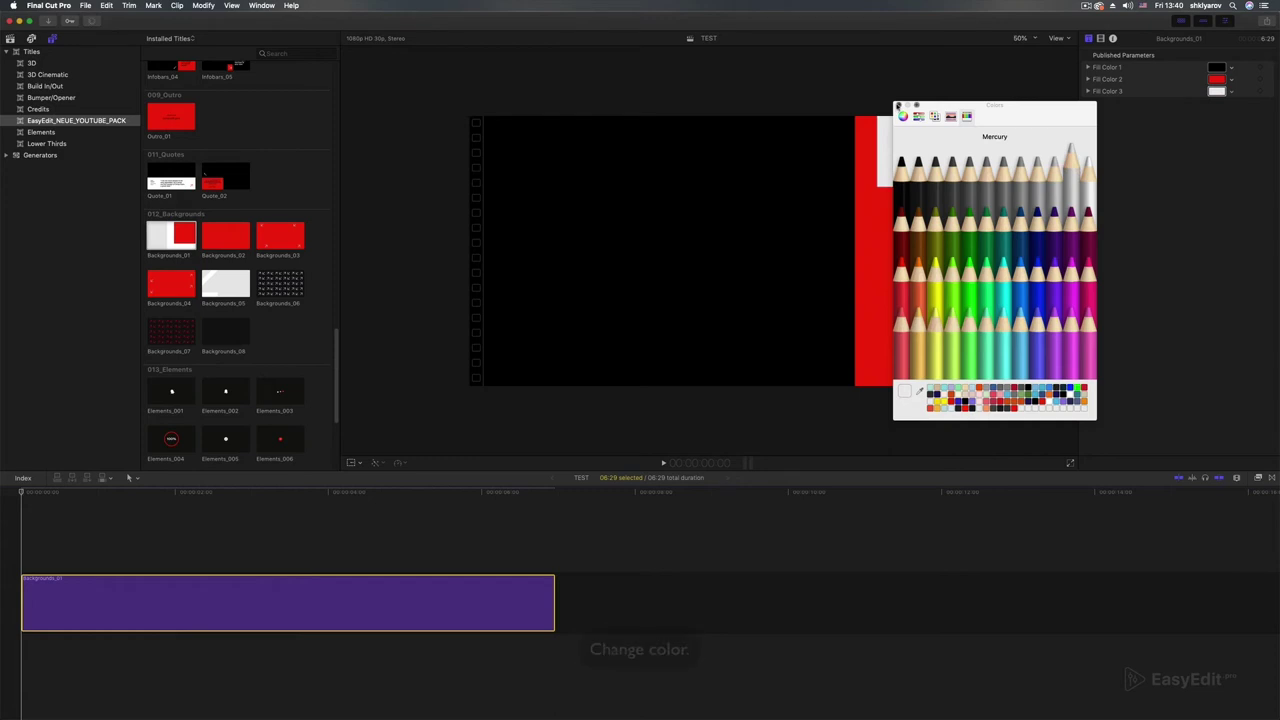
{"action": "left_click", "coordinate": [897, 105]}
{"action": "key", "text": "space"}
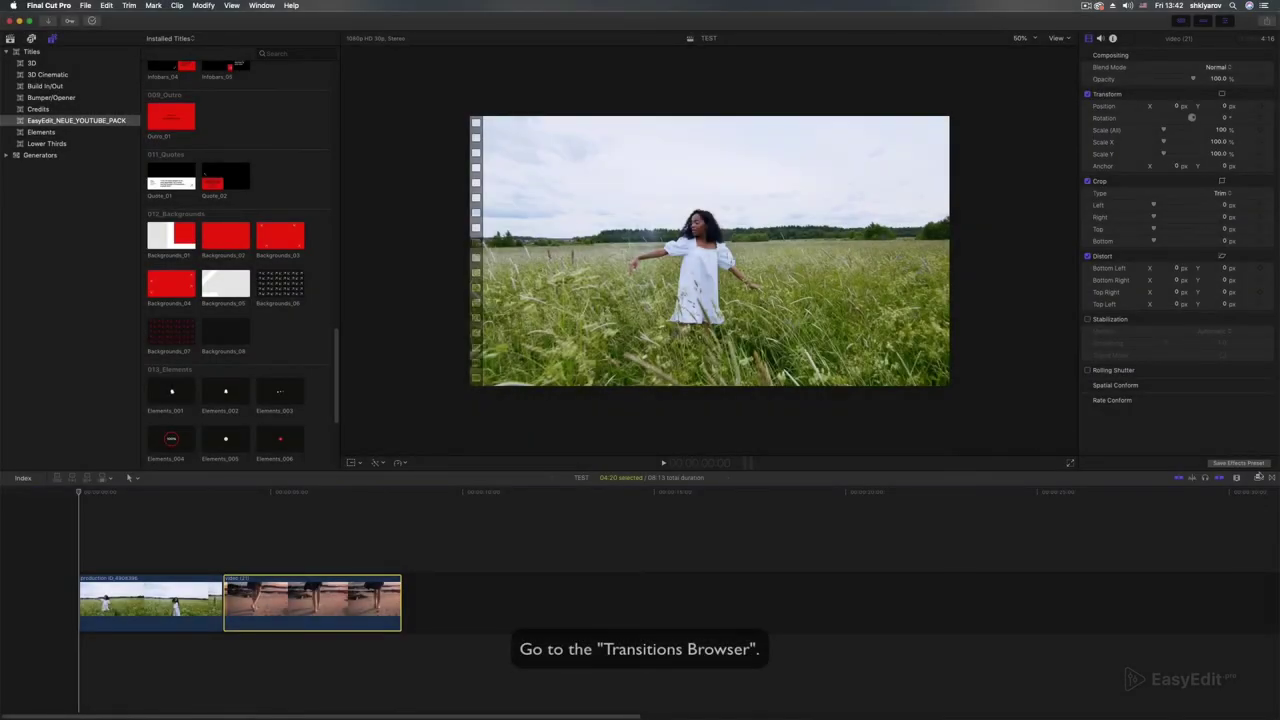
- Show the Transitions browser with the EasyEdit transitions pack
{"action": "left_click", "coordinate": [1273, 479]}
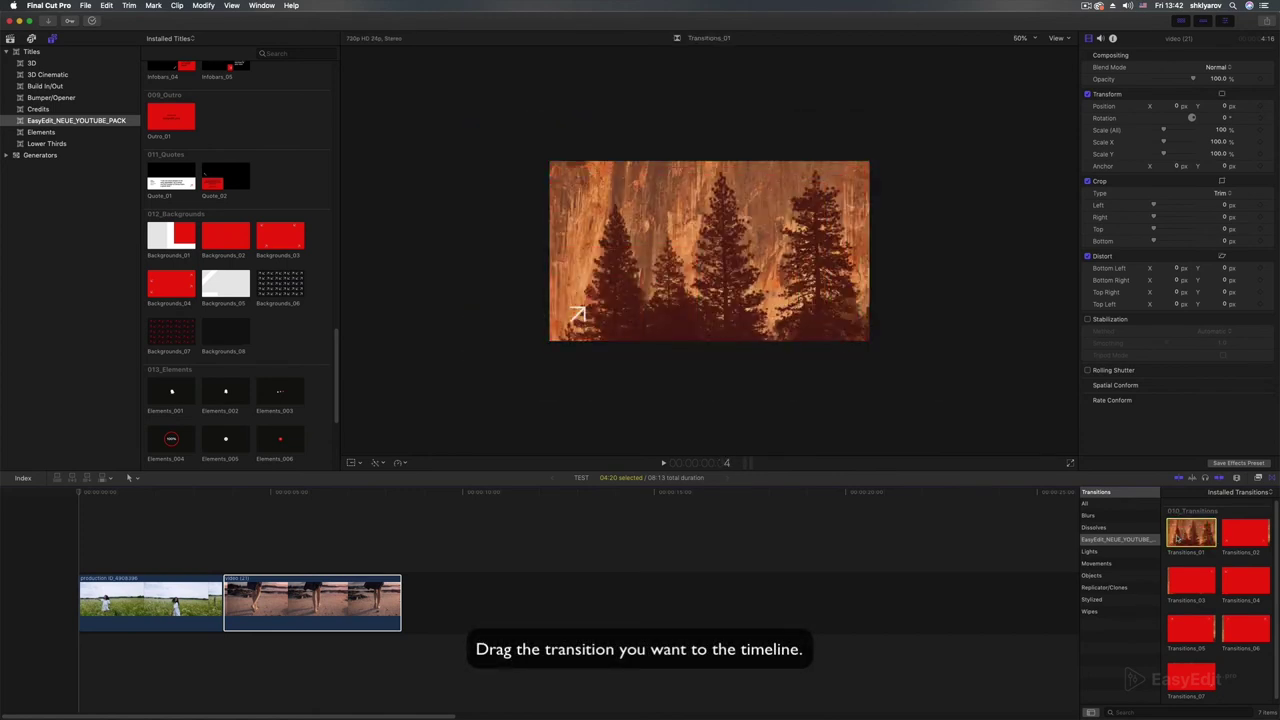
- Place Transitions_01 between the field and beach clips, play through it, and lengthen it
{"action": "mouse_move", "coordinate": [1213, 535]}
{"action": "left_mouse_down"}
{"action": "mouse_move", "coordinate": [1075, 500]}
{"action": "mouse_move", "coordinate": [222, 600]}
{"action": "left_mouse_up"}
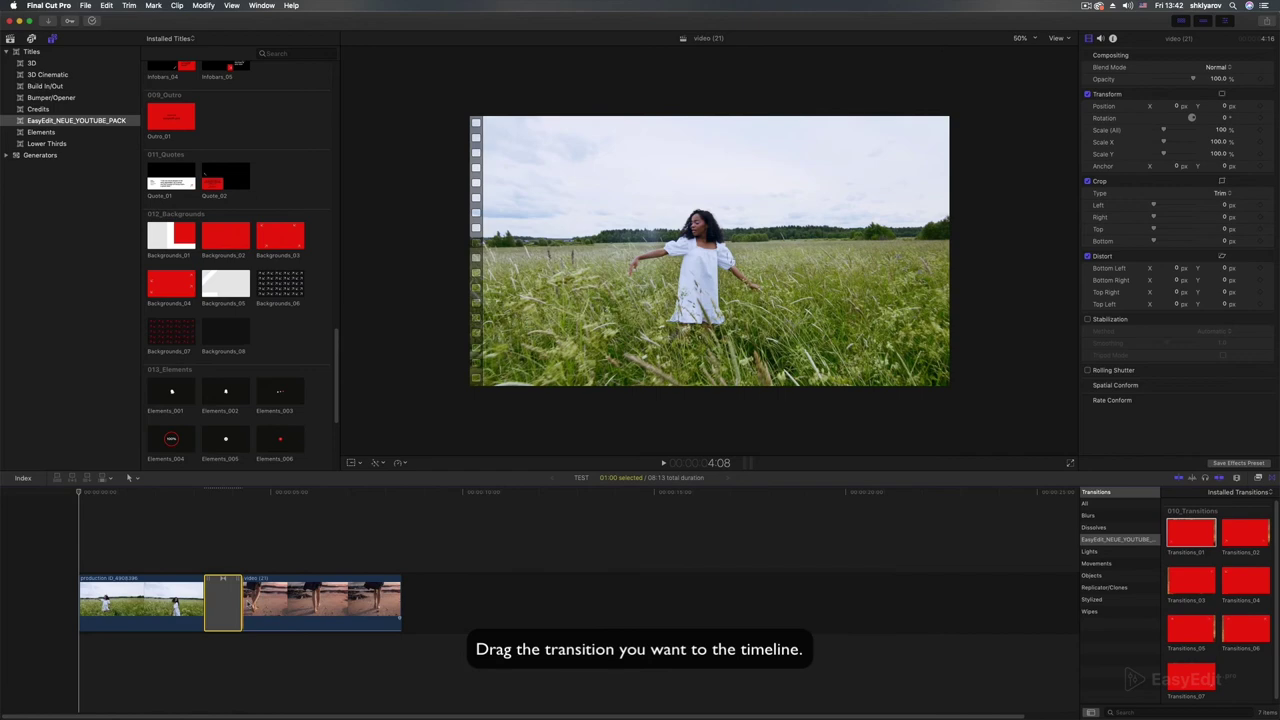
{"action": "left_click", "coordinate": [203, 493]}
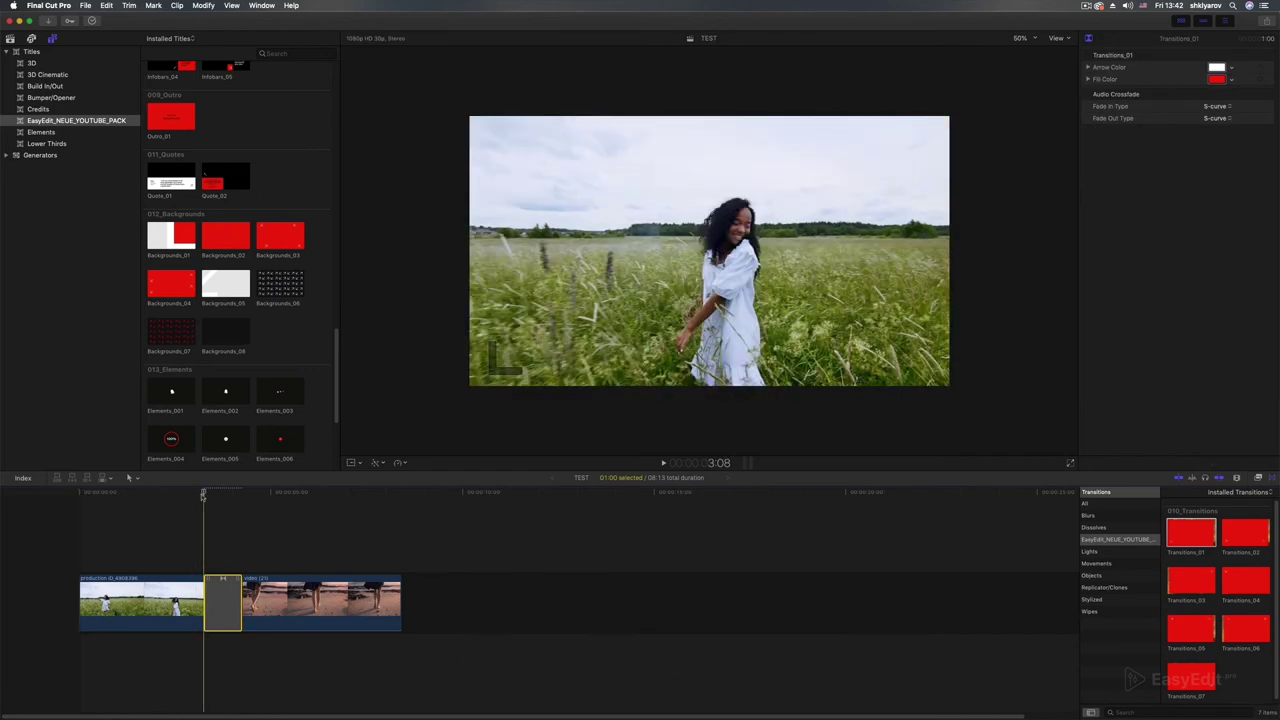
{"action": "key", "text": "j"}
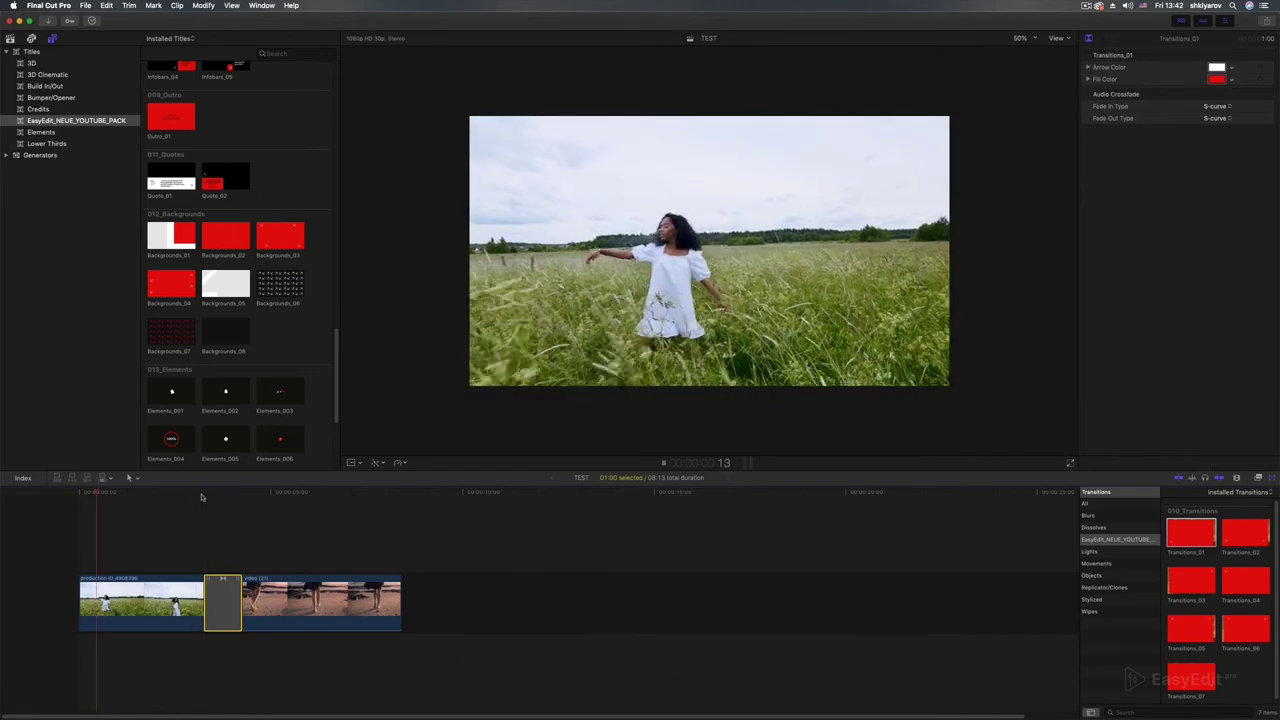
{"action": "key", "text": "l"}
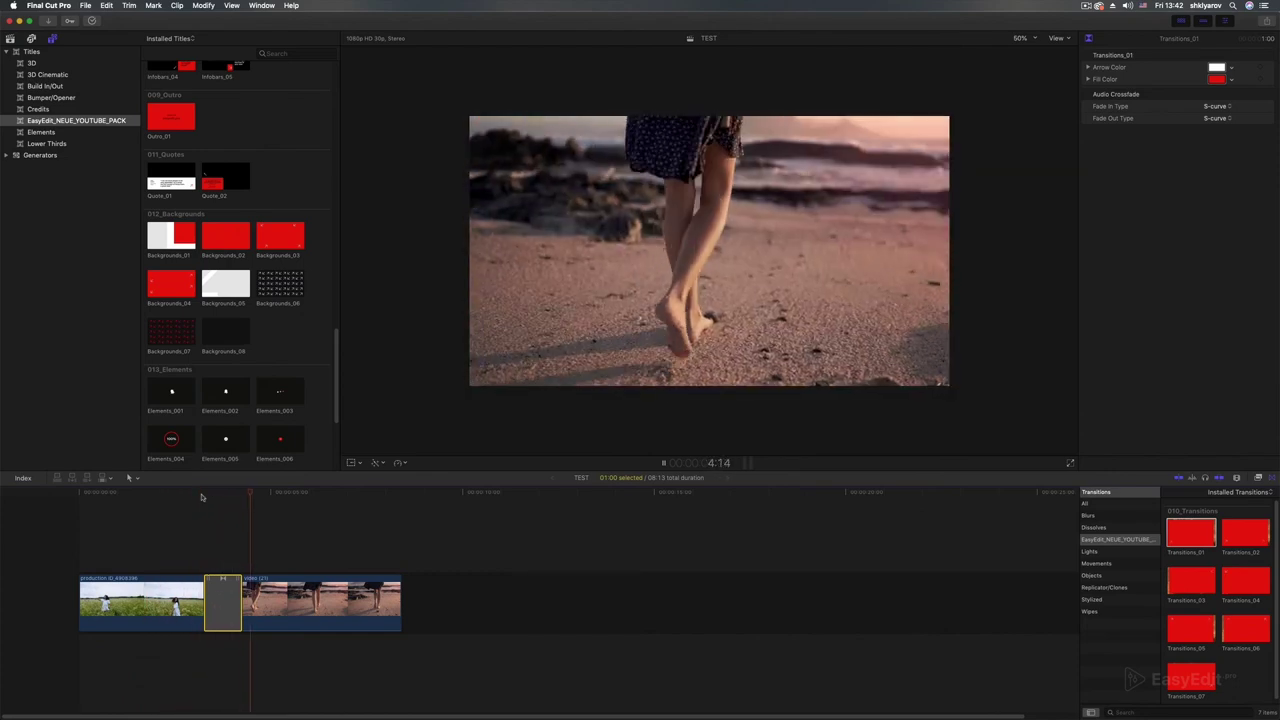
{"action": "key", "text": "k"}
{"action": "left_click_drag", "start_coordinate": [241, 600], "coordinate": [280, 600]}
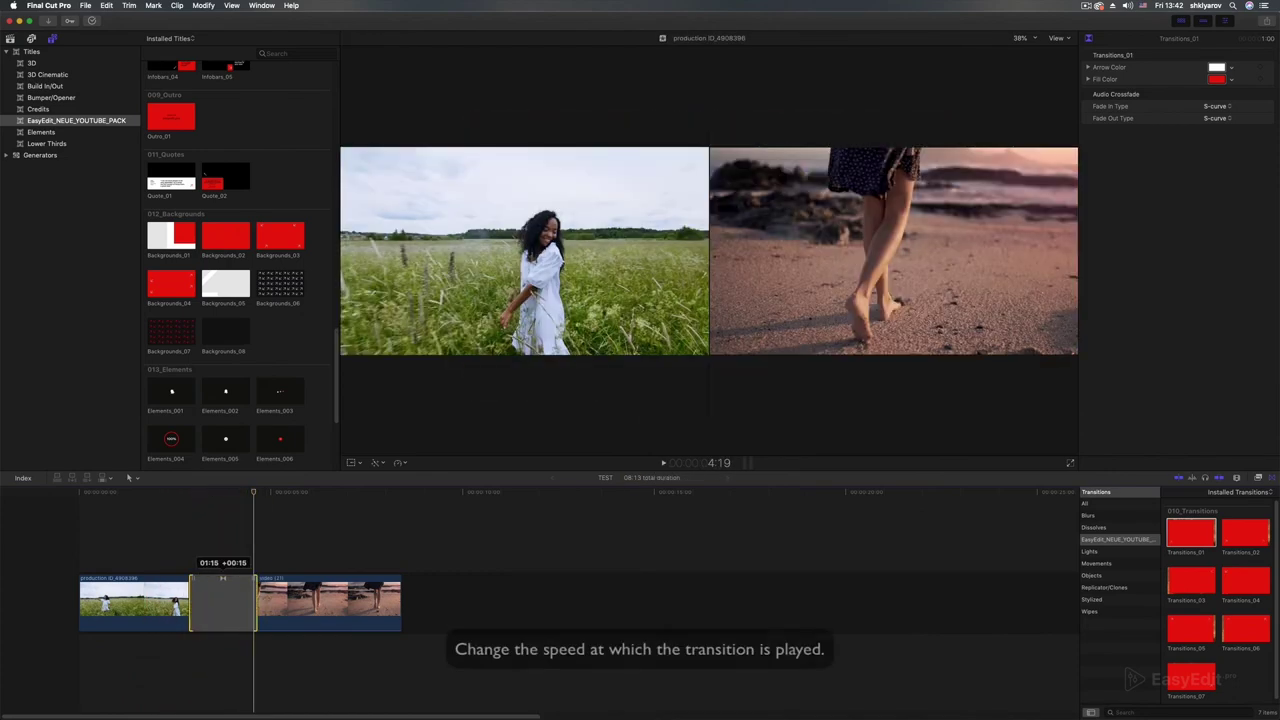
- Play the lengthened transition and set its fill colour to white
{"action": "left_click", "coordinate": [165, 500]}
{"action": "key", "text": "space"}
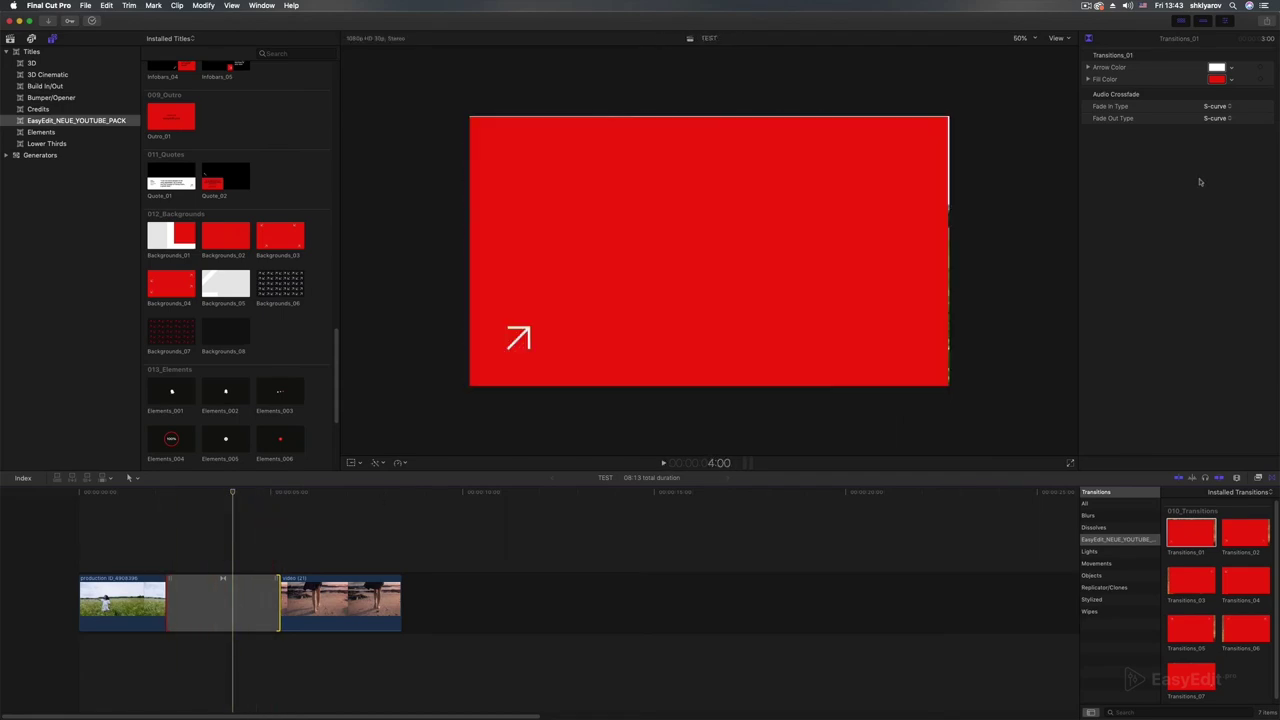
{"action": "left_click", "coordinate": [1217, 79]}
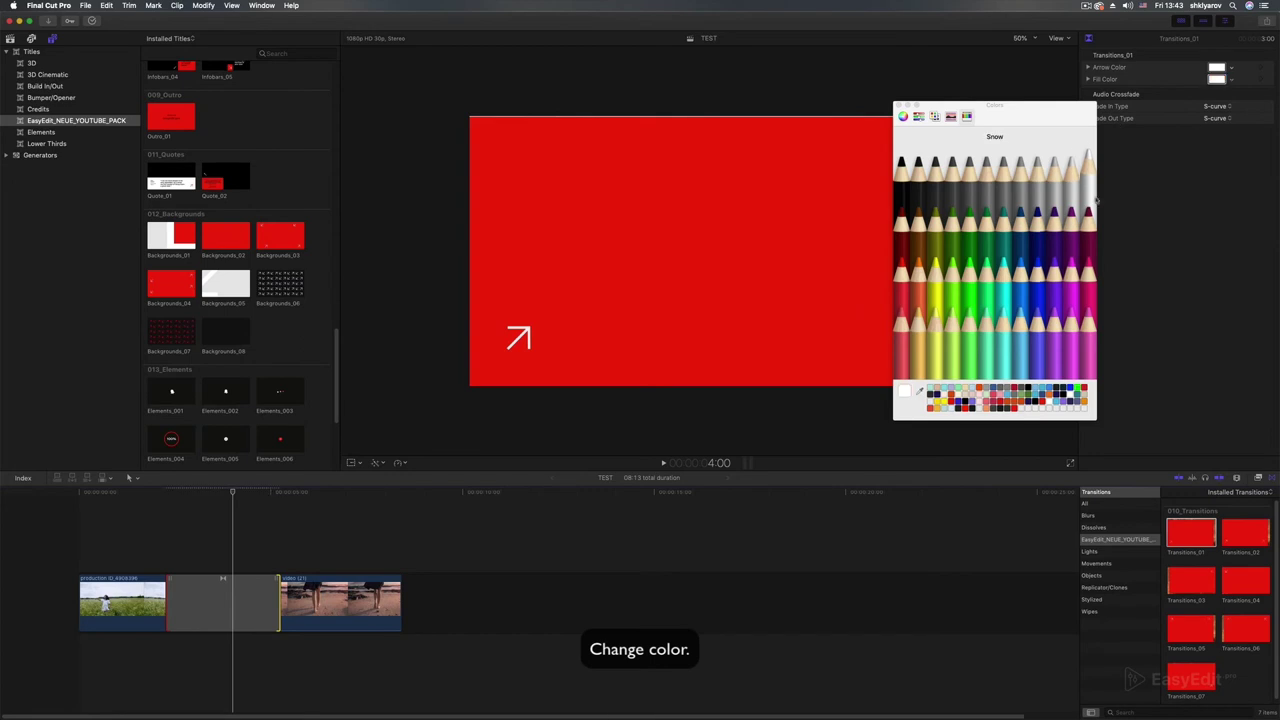
{"action": "left_click", "coordinate": [1090, 200]}
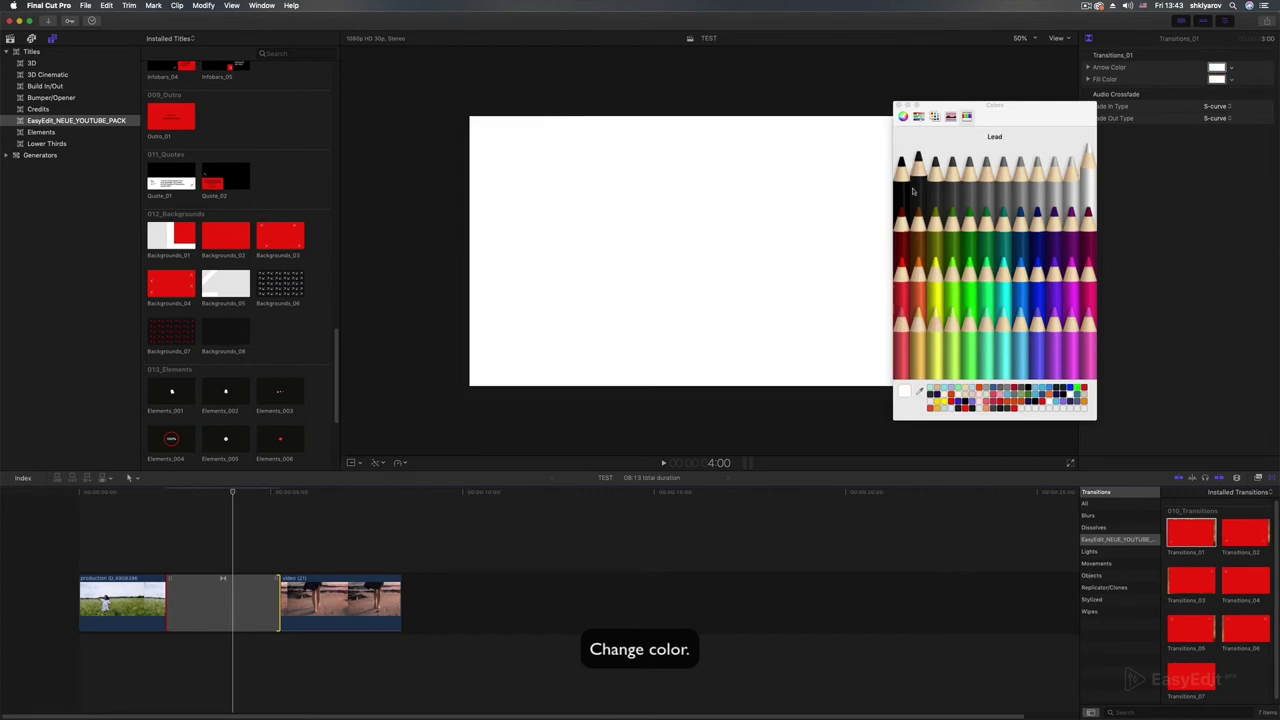
{"action": "left_click", "coordinate": [898, 105]}
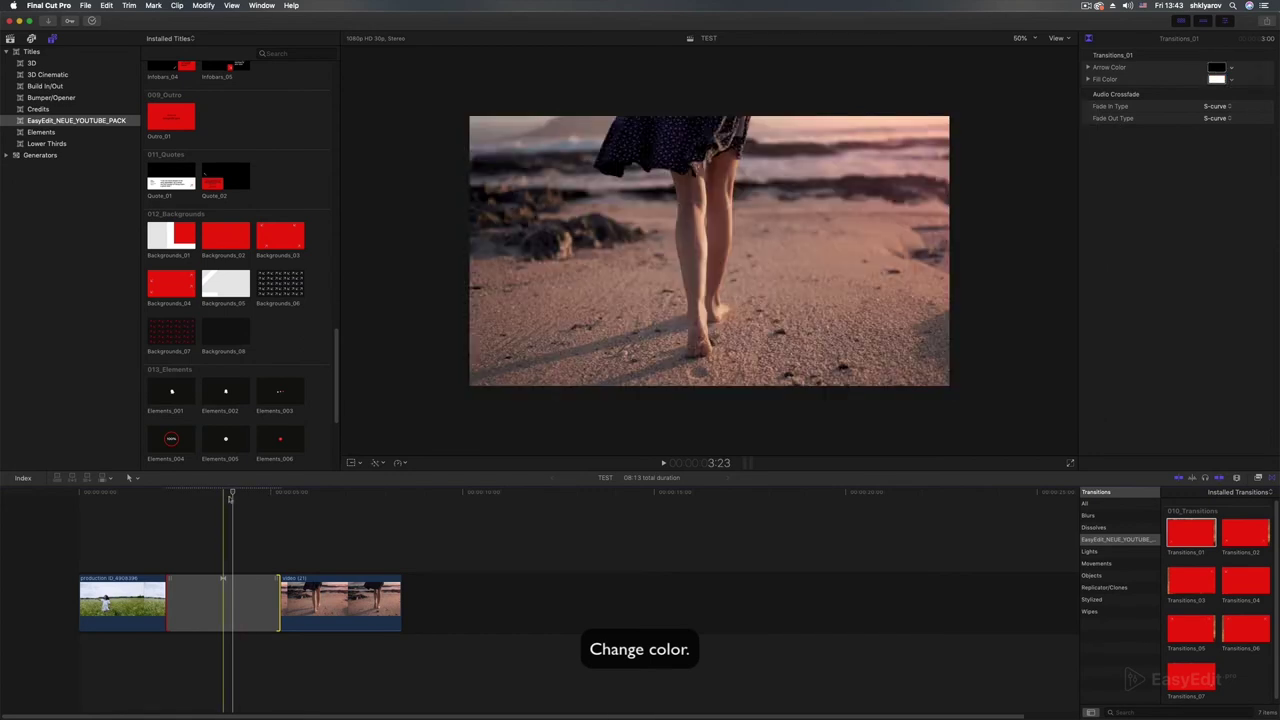
- Play the white transition, then shorten it so it plays faster
{"action": "left_click_drag", "start_coordinate": [226, 495], "coordinate": [167, 505]}
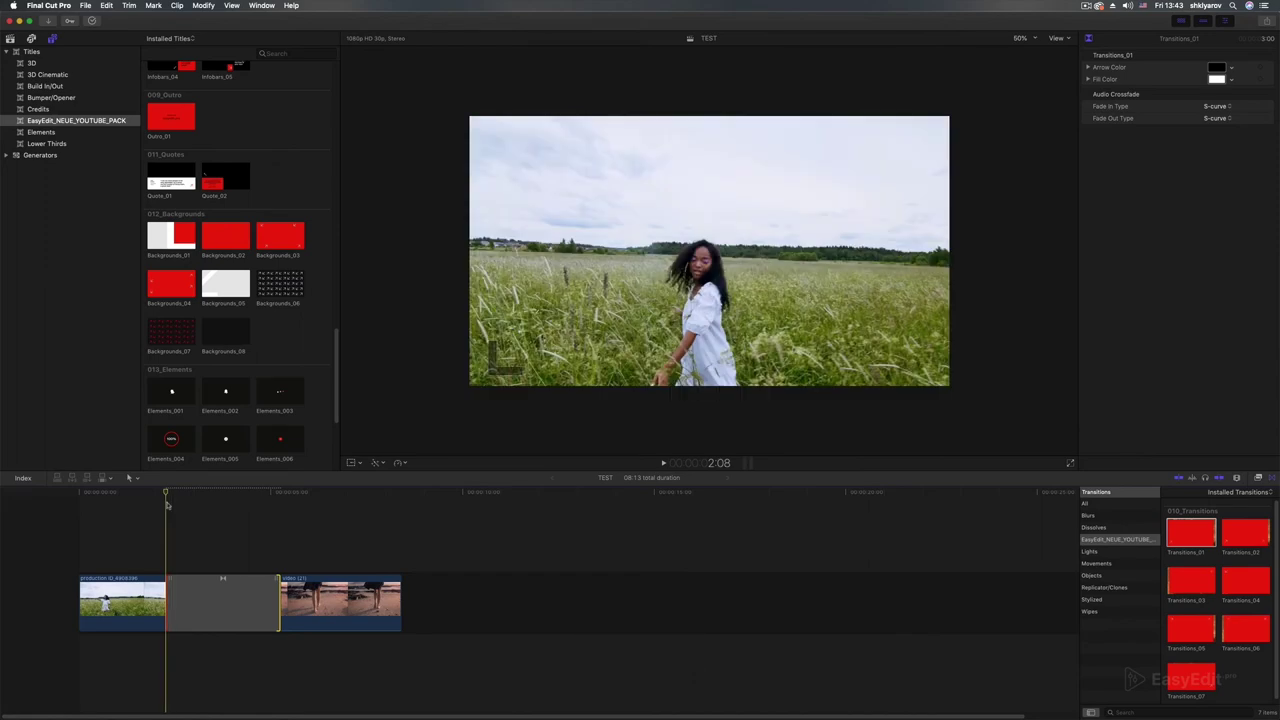
{"action": "key", "text": "space"}
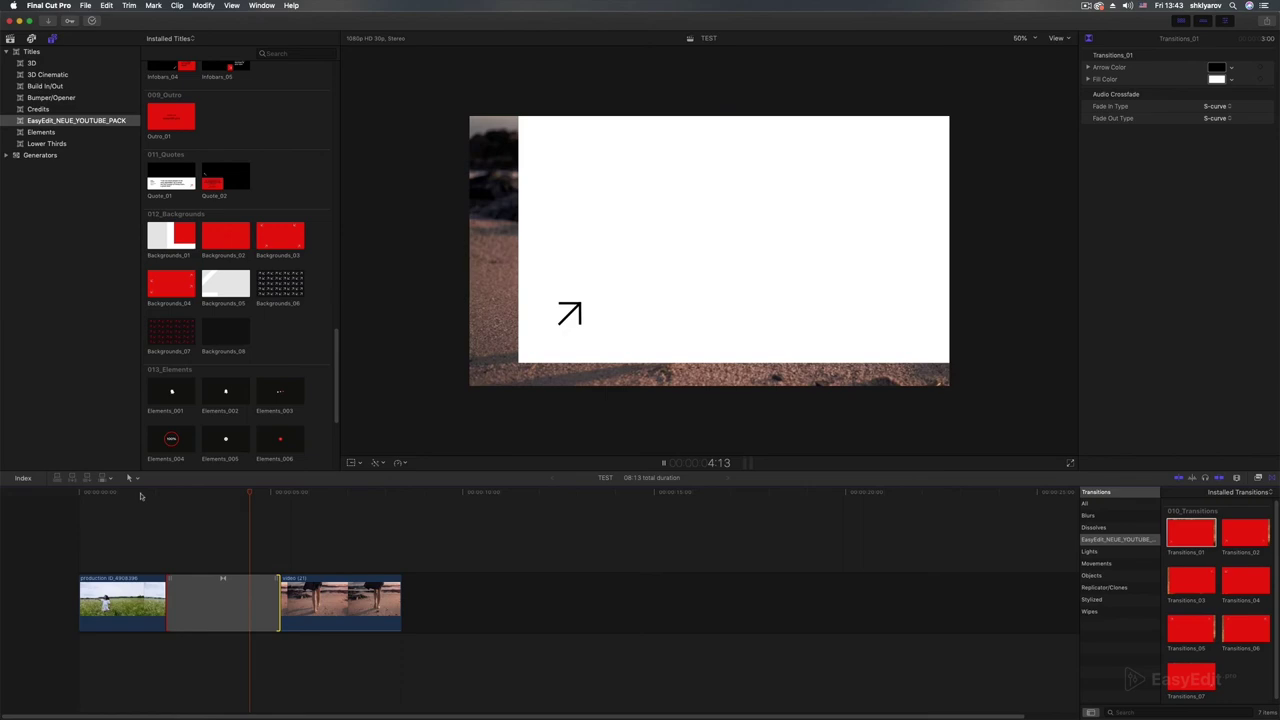
{"action": "left_click", "coordinate": [215, 591]}
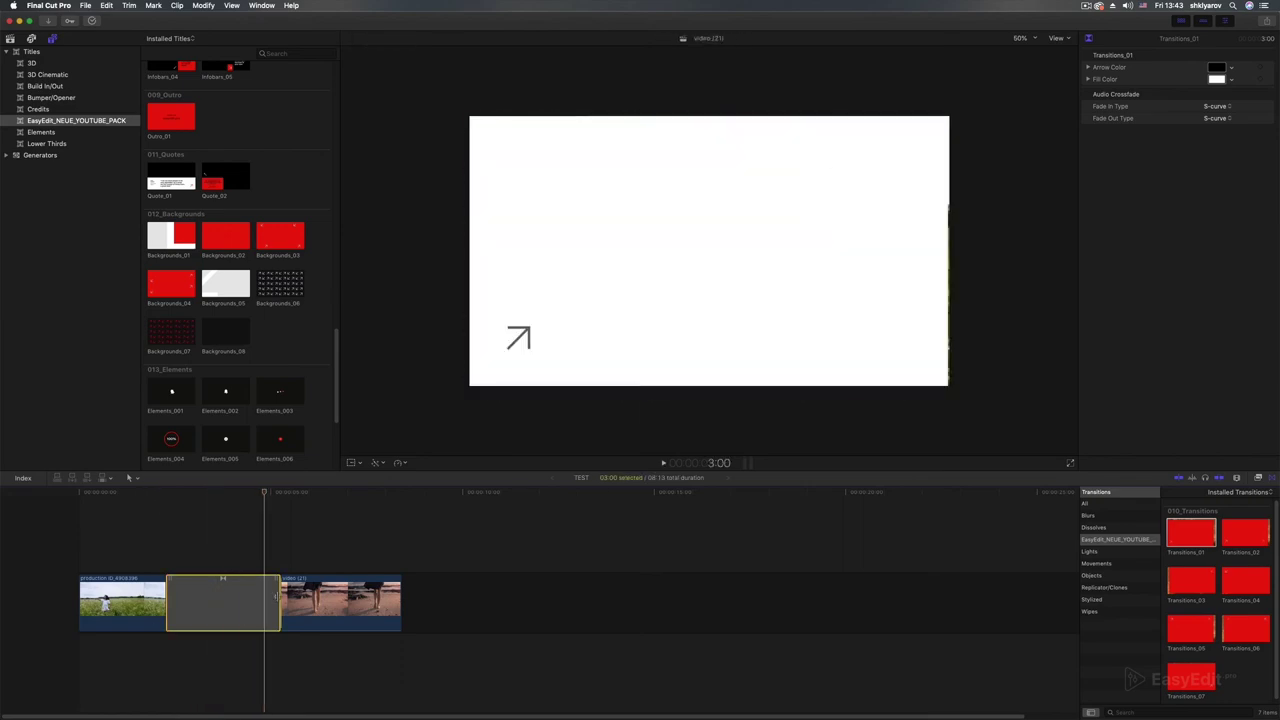
{"action": "left_click_drag", "start_coordinate": [271, 597], "coordinate": [256, 597]}
- Delete the shortened transition, preview Transitions_03, and open Next Episode_008 in Motion
{"action": "left_click", "coordinate": [188, 536]}
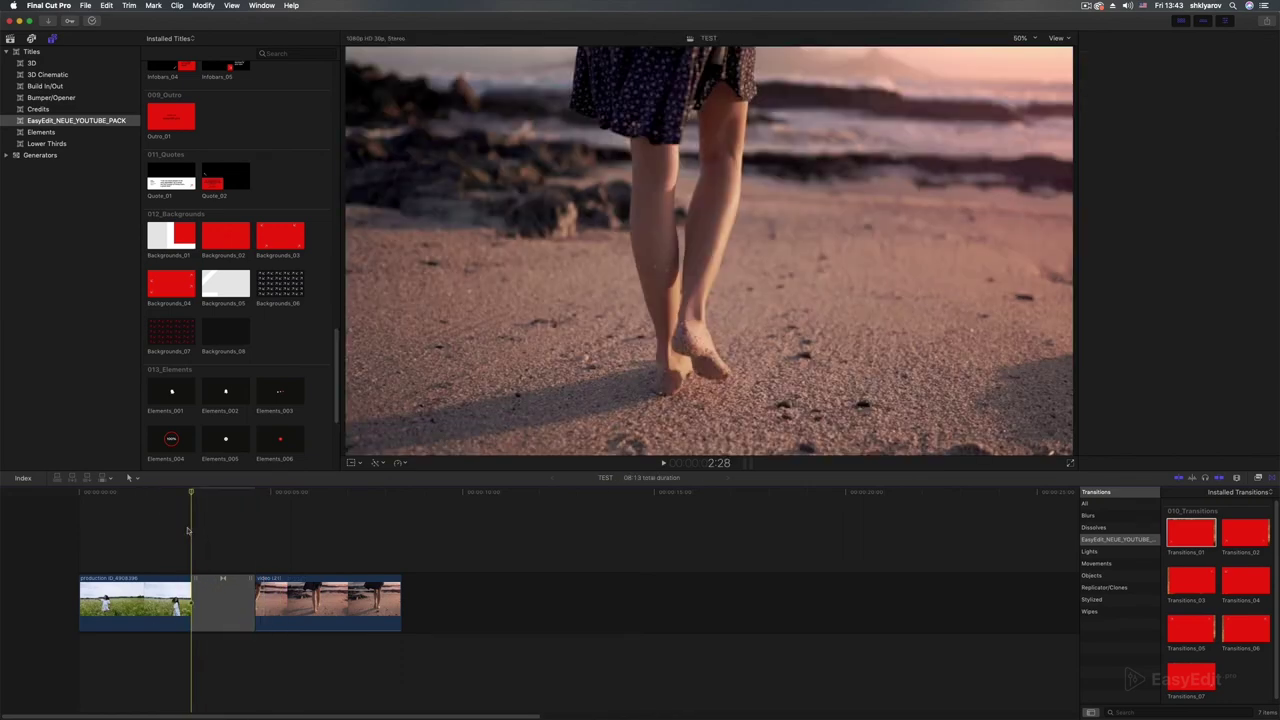
{"action": "key", "text": "super+4"}
{"action": "key", "text": "space"}
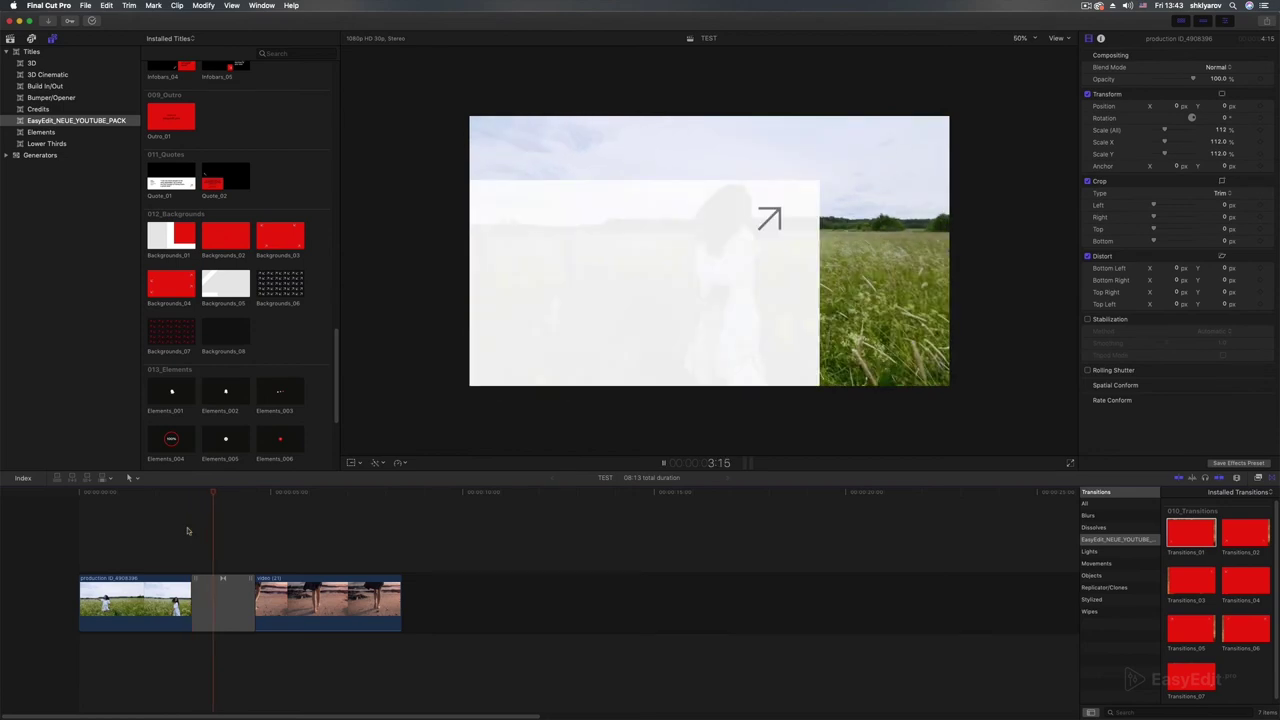
{"action": "key", "text": "space"}
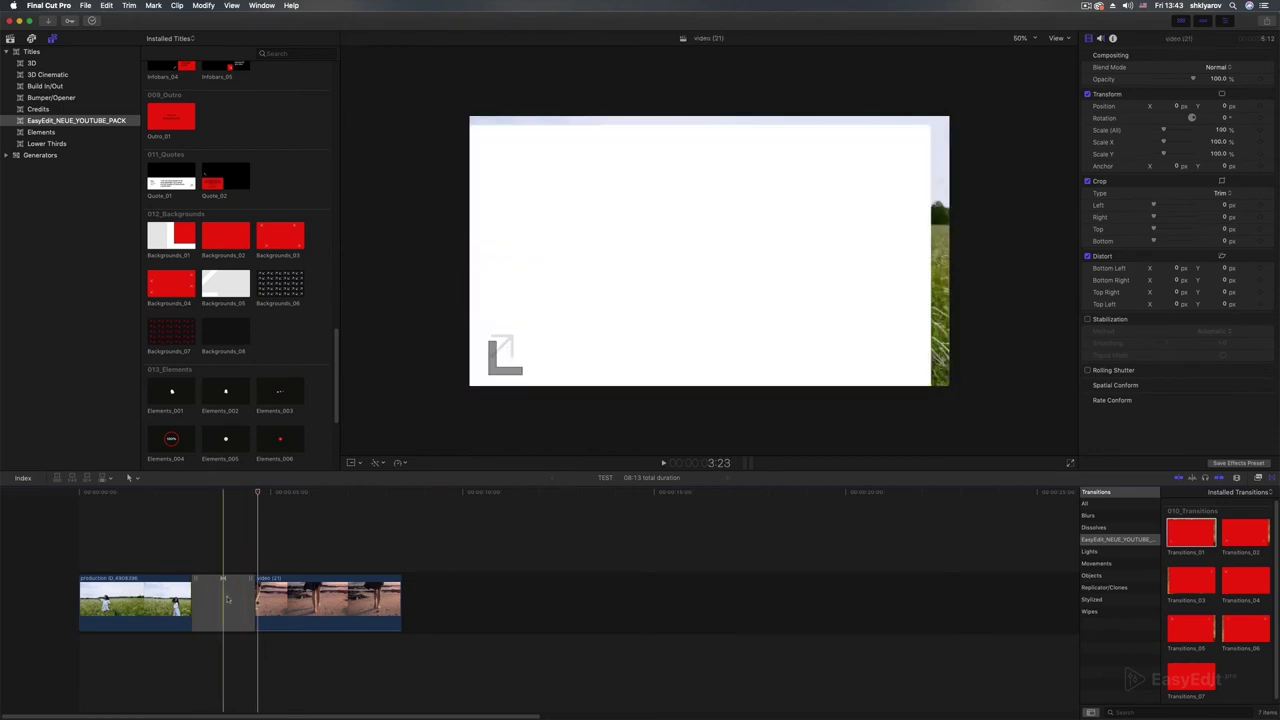
{"action": "key", "text": "BackSpace"}
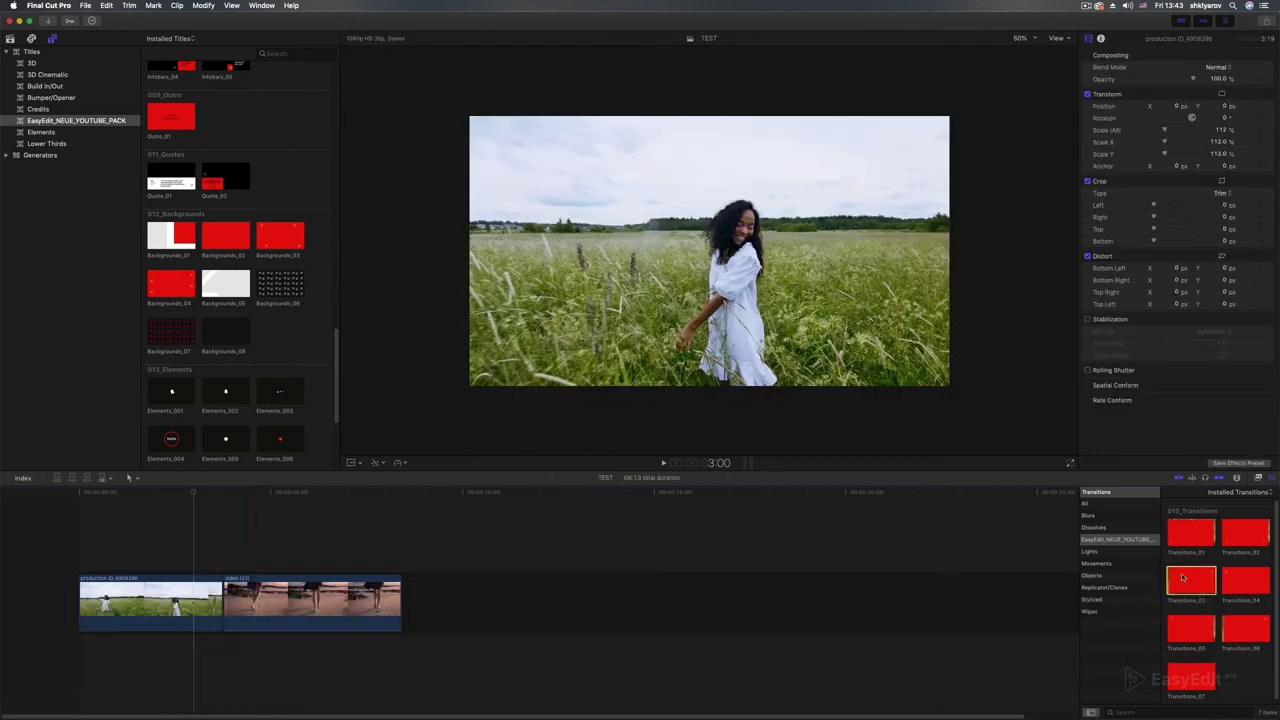
{"action": "left_click", "coordinate": [1197, 582]}
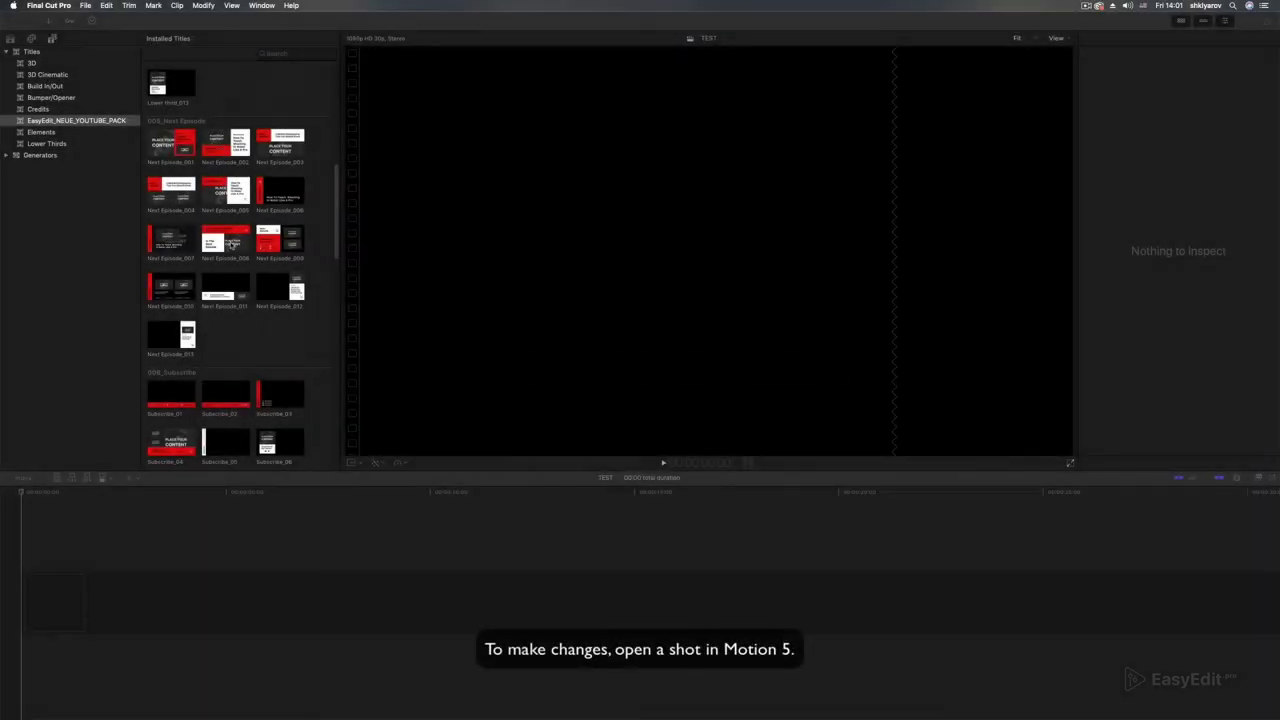
{"action": "right_click", "coordinate": [232, 243]}
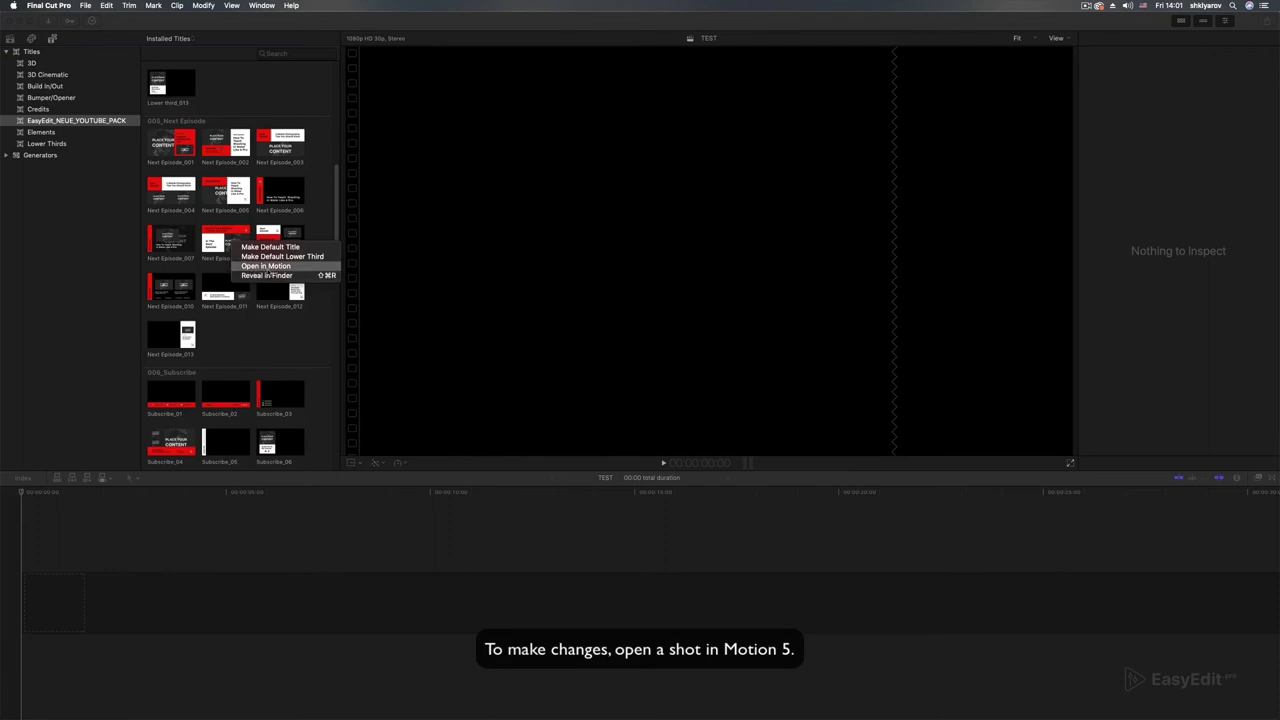
{"action": "left_click", "coordinate": [266, 266]}
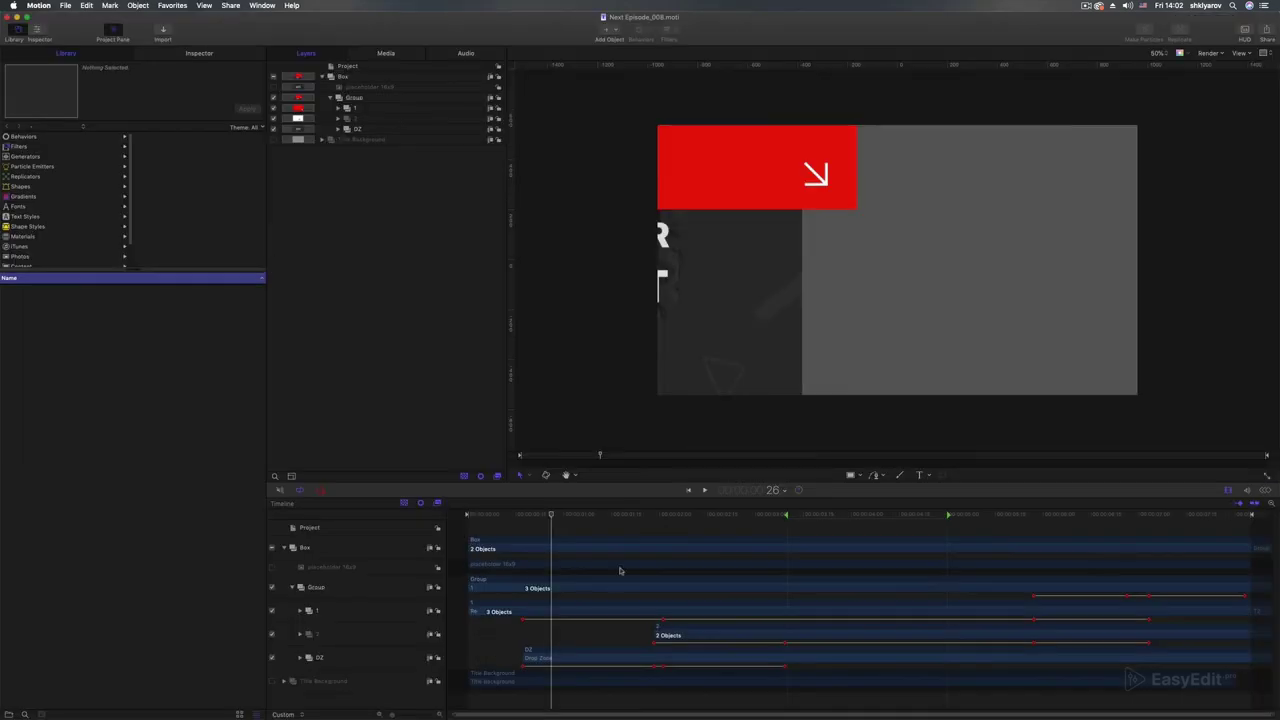
- Scrub the title animation to 3:06 and drag the In marker left
{"action": "mouse_move", "coordinate": [549, 514]}
{"action": "left_mouse_down"}
{"action": "mouse_move", "coordinate": [771, 514]}
{"action": "mouse_move", "coordinate": [828, 533]}
{"action": "left_mouse_up"}
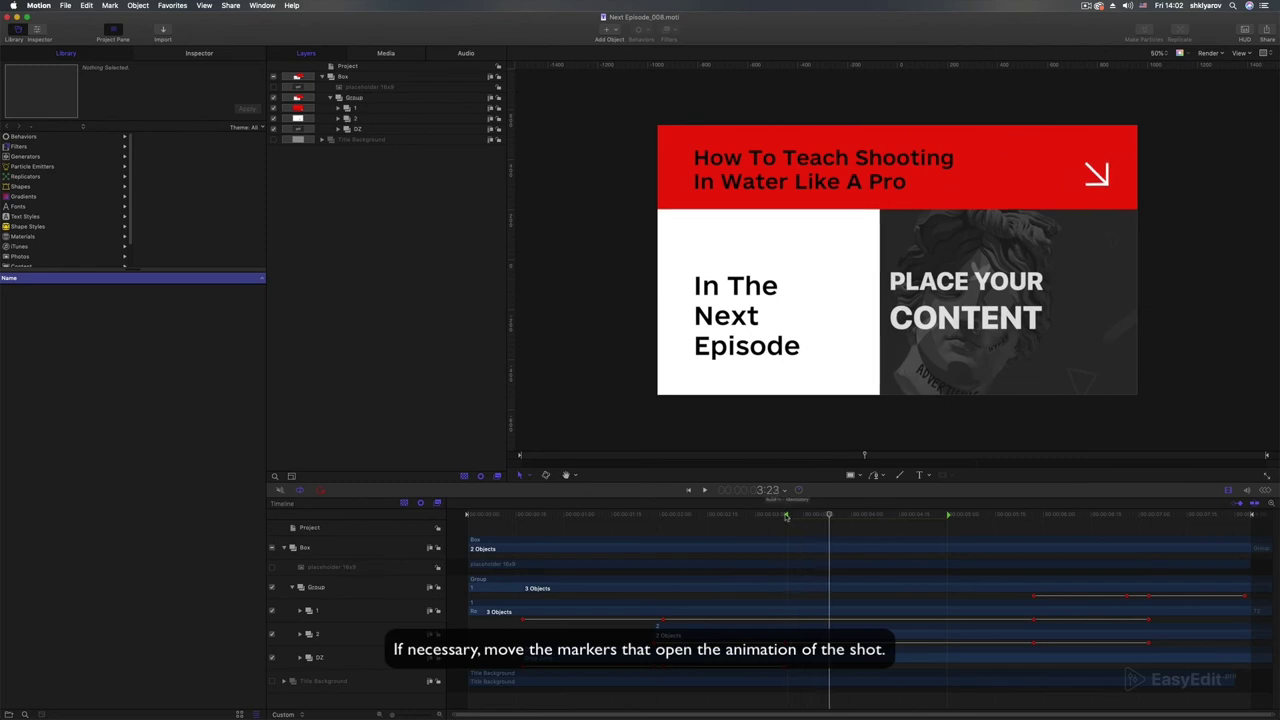
{"action": "mouse_move", "coordinate": [786, 515]}
{"action": "left_mouse_down"}
{"action": "mouse_move", "coordinate": [727, 515]}
{"action": "mouse_move", "coordinate": [785, 521]}
{"action": "left_mouse_up"}
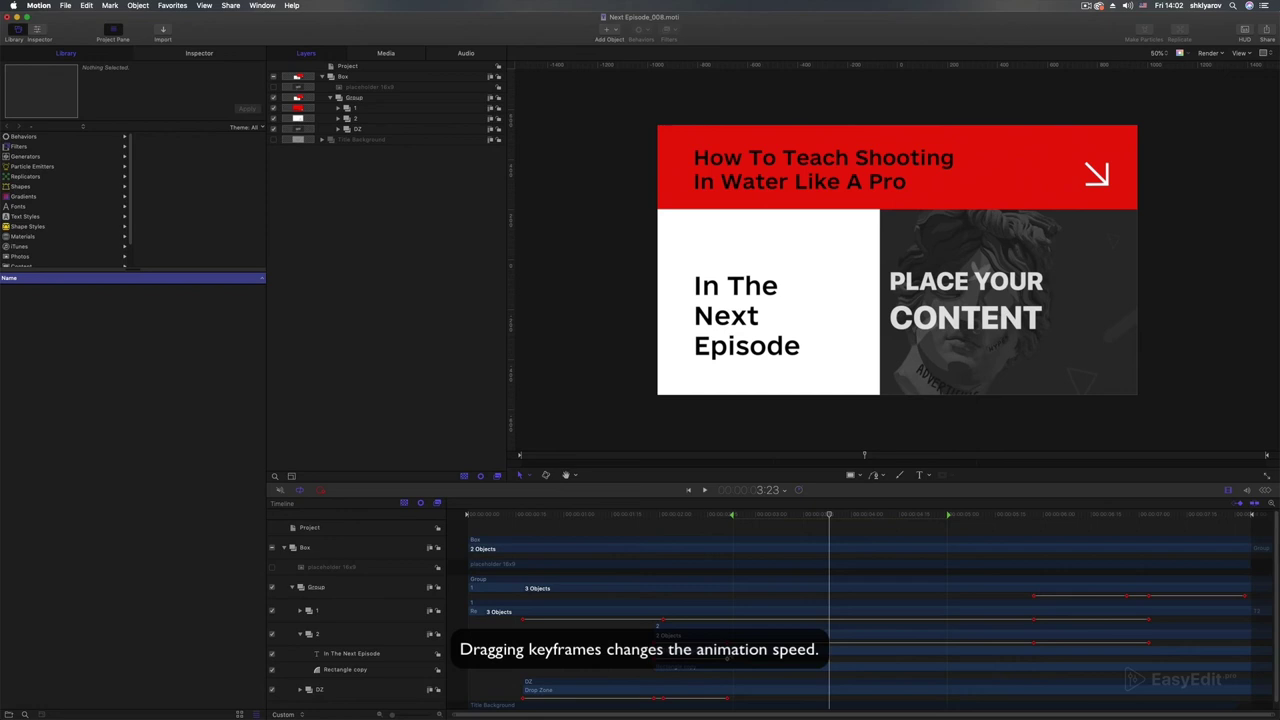
- Expand the DZ, 1 and Arrow groups and the arrow's sub-group in the timeline
{"action": "scroll", "coordinate": [434, 675], "scroll_direction": "down", "scroll_amount": 1}
{"action": "left_click", "coordinate": [305, 675]}
{"action": "scroll", "coordinate": [727, 627], "scroll_direction": "down", "scroll_amount": 1}
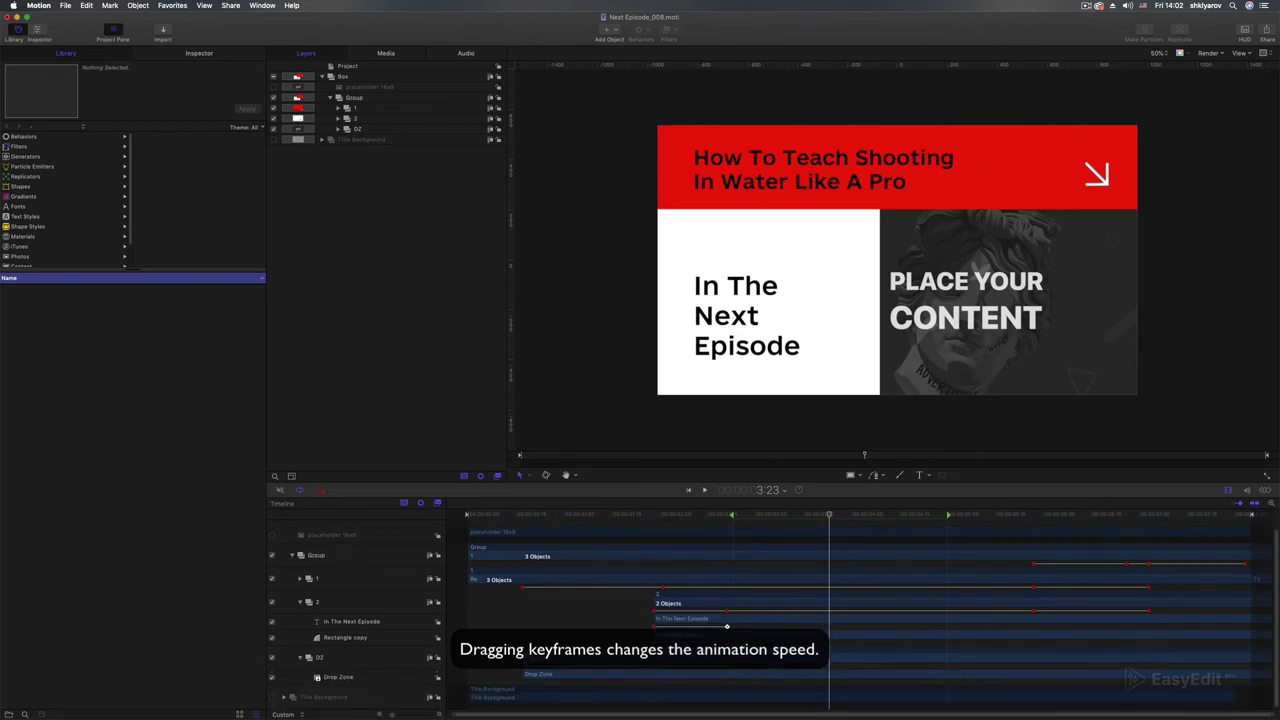
{"action": "left_click", "coordinate": [300, 580]}
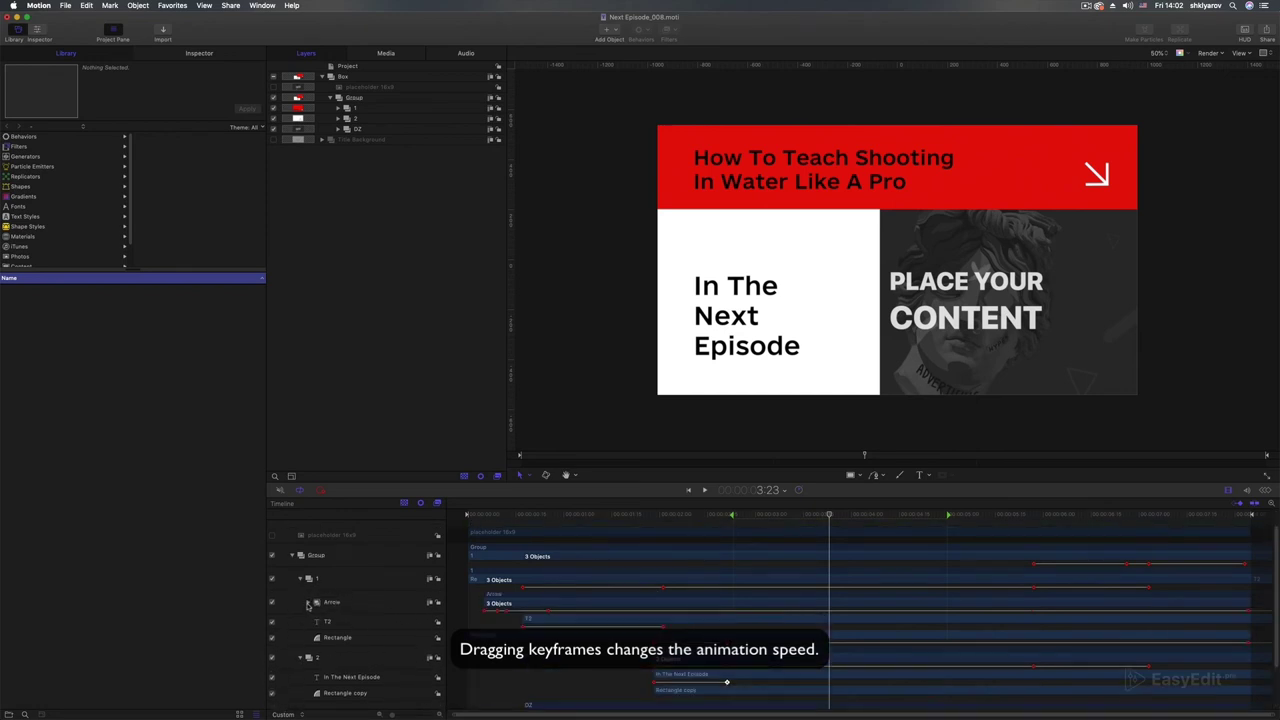
{"action": "left_click", "coordinate": [309, 602]}
{"action": "left_click", "coordinate": [316, 650]}
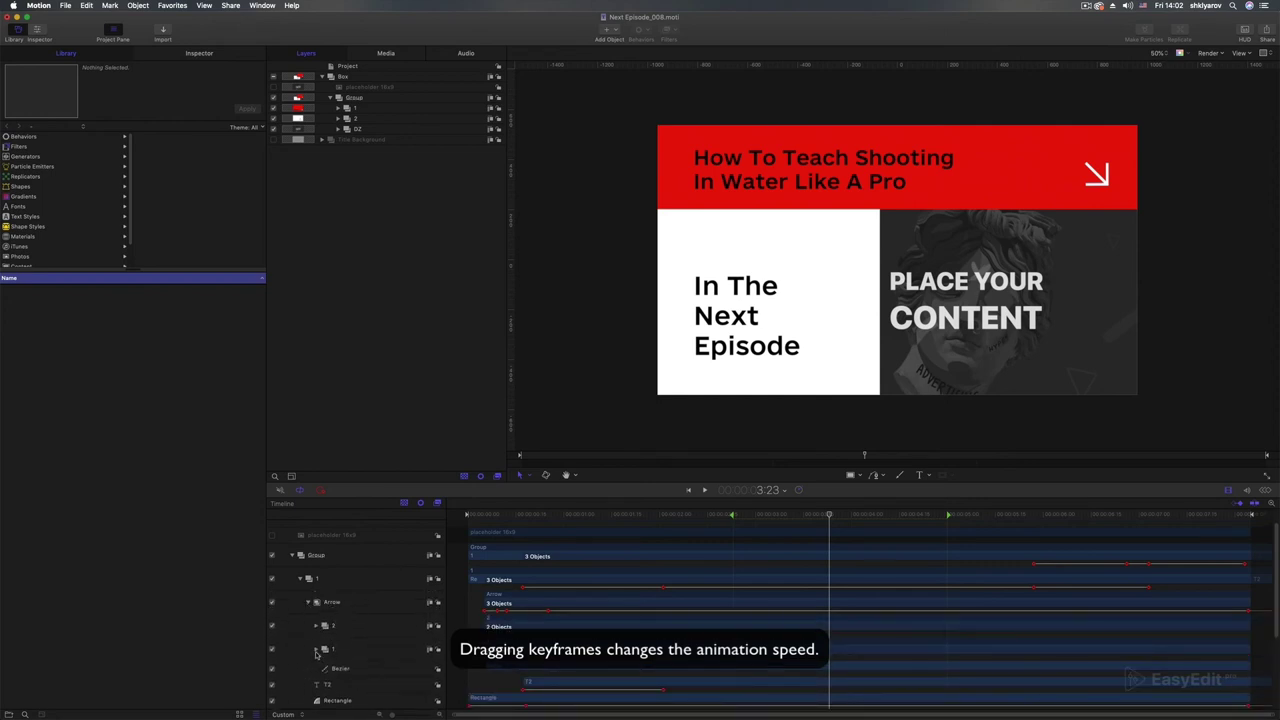
- Move the In The Next Episode and Rectangle copy layers under group 2, then scrub to 2:18
{"action": "left_click_drag", "start_coordinate": [316, 655], "coordinate": [315, 604]}
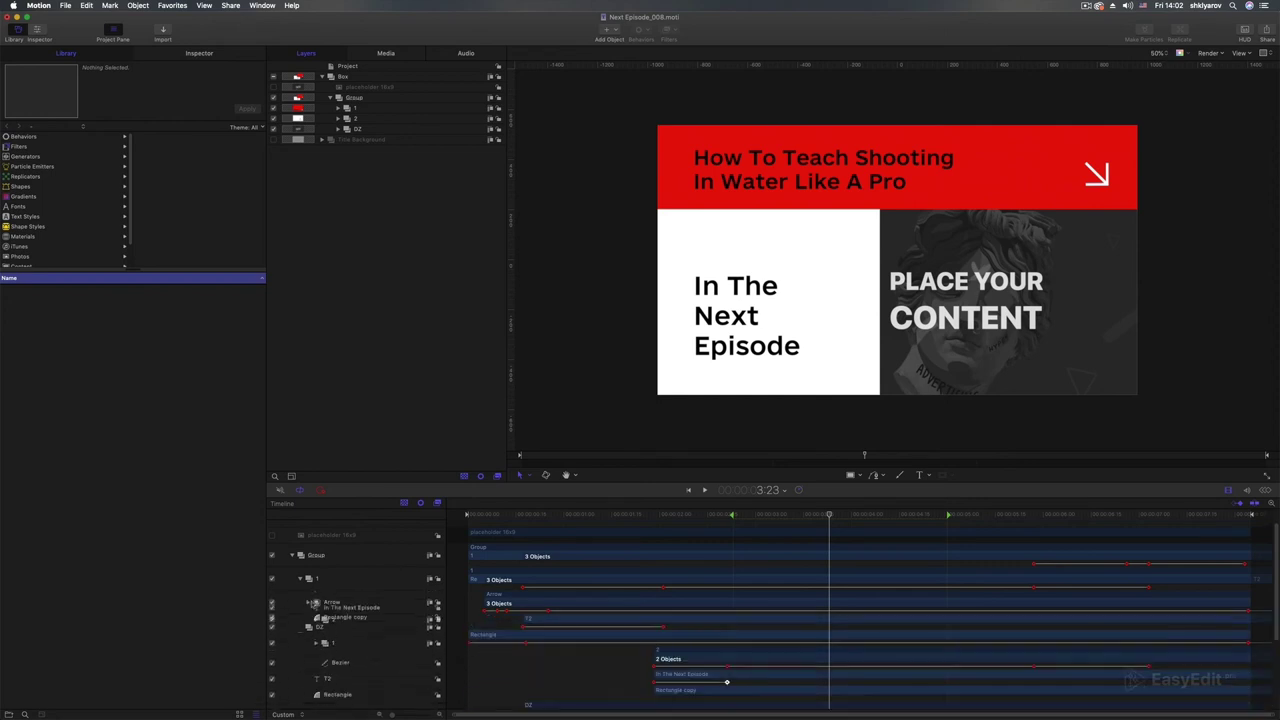
{"action": "mouse_move", "coordinate": [665, 518]}
{"action": "left_mouse_down"}
{"action": "mouse_move", "coordinate": [722, 528]}
{"action": "mouse_move", "coordinate": [661, 531]}
{"action": "mouse_move", "coordinate": [741, 540]}
{"action": "left_mouse_up"}
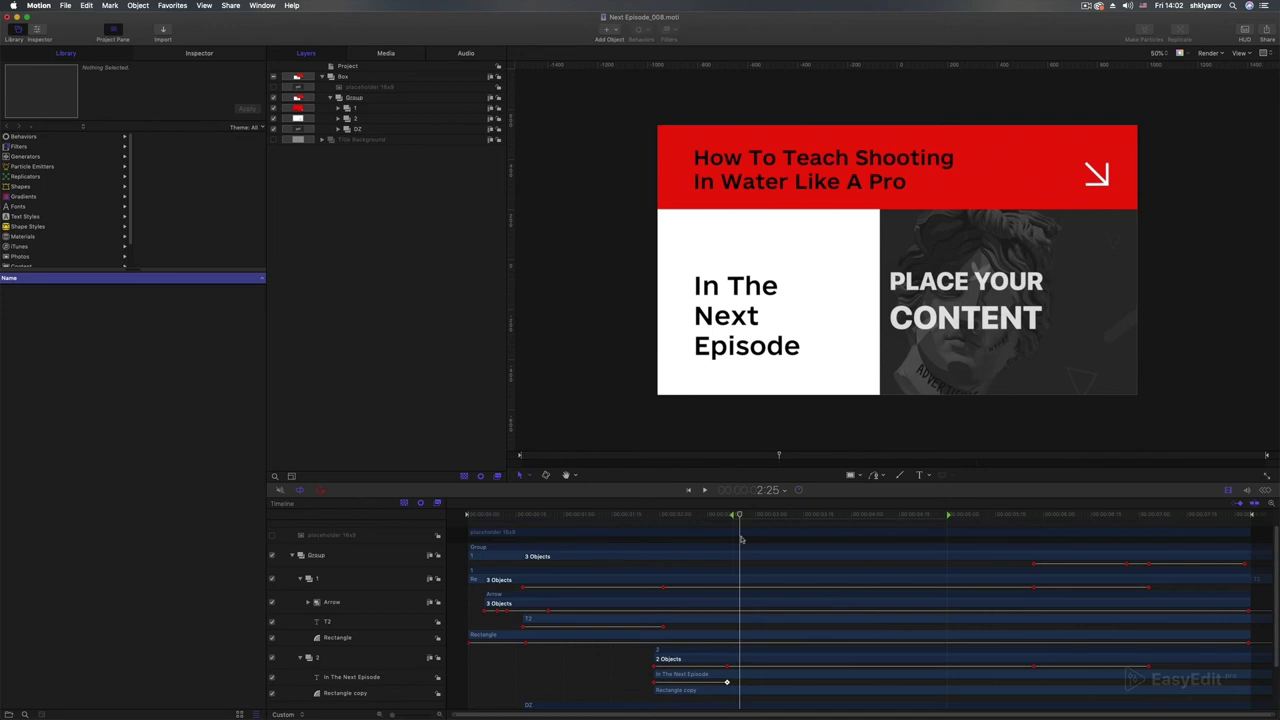
{"action": "mouse_move", "coordinate": [745, 526]}
{"action": "left_mouse_down"}
{"action": "mouse_move", "coordinate": [1227, 547]}
{"action": "mouse_move", "coordinate": [518, 542]}
{"action": "mouse_move", "coordinate": [710, 545]}
{"action": "left_mouse_up"}
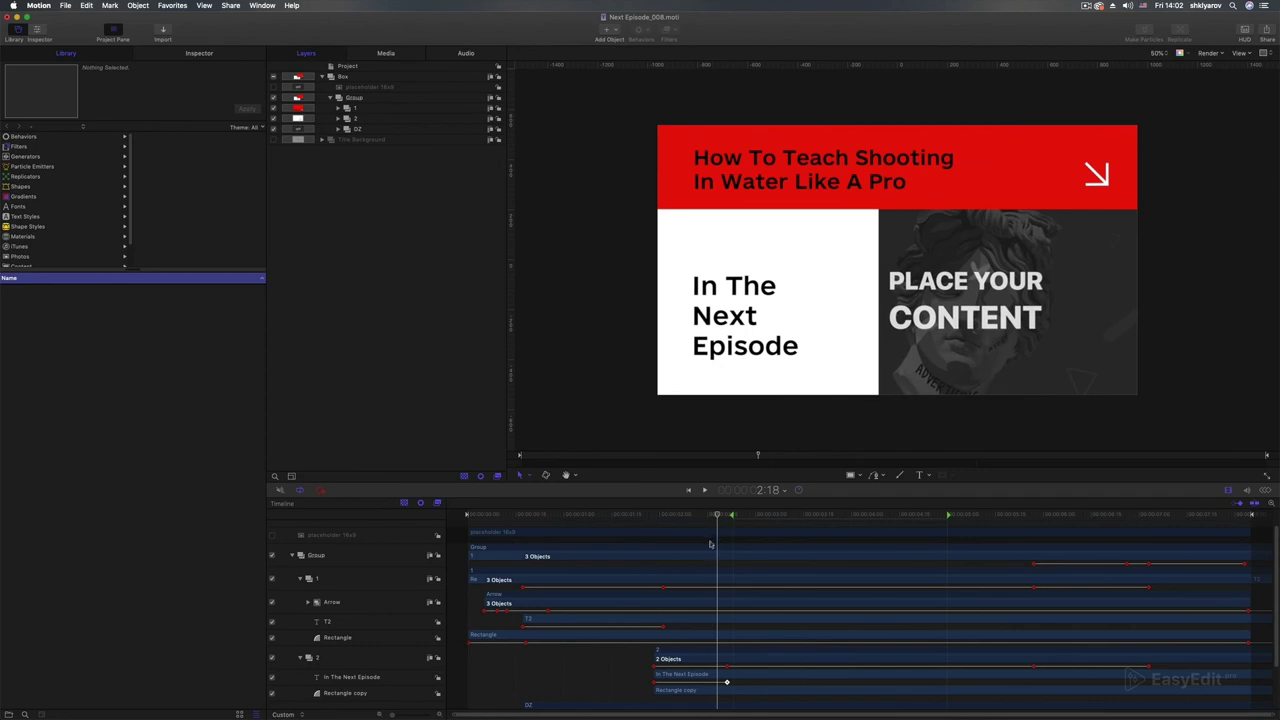
- Publish the T2 banner title's text Size parameter for Final Cut Pro
{"action": "left_click", "coordinate": [358, 621]}
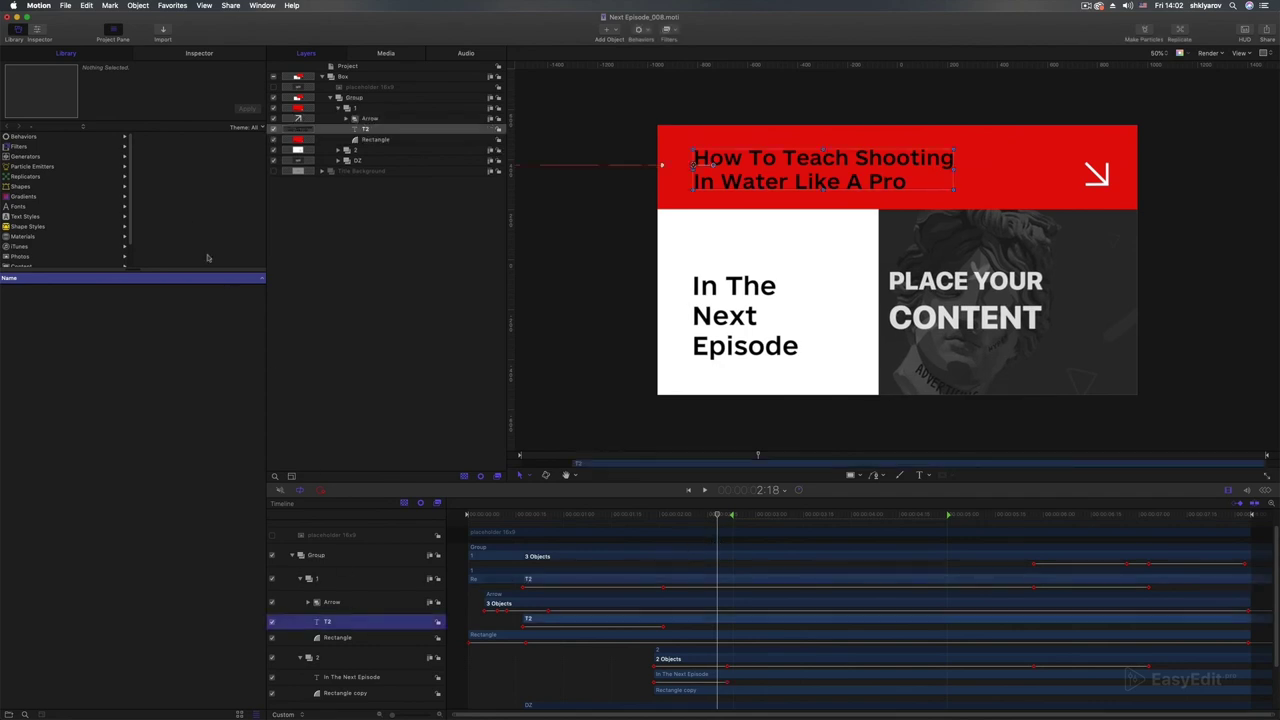
{"action": "left_click", "coordinate": [40, 30]}
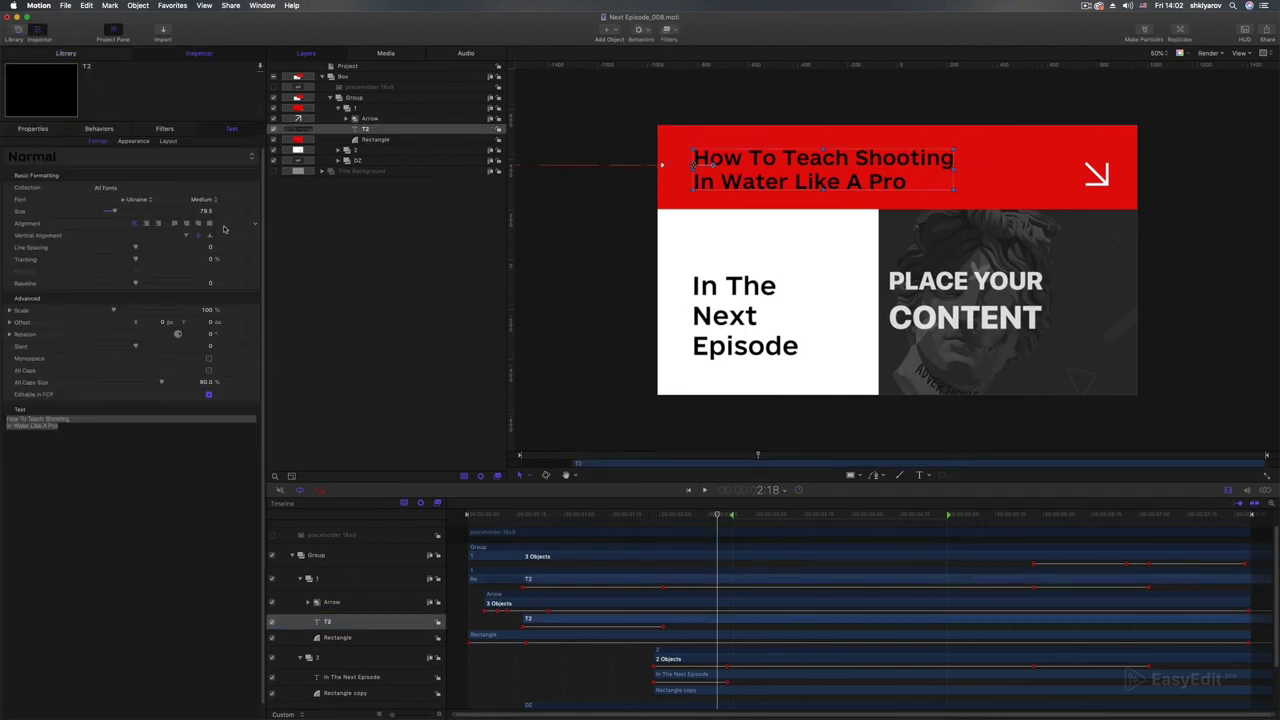
{"action": "left_click", "coordinate": [257, 213]}
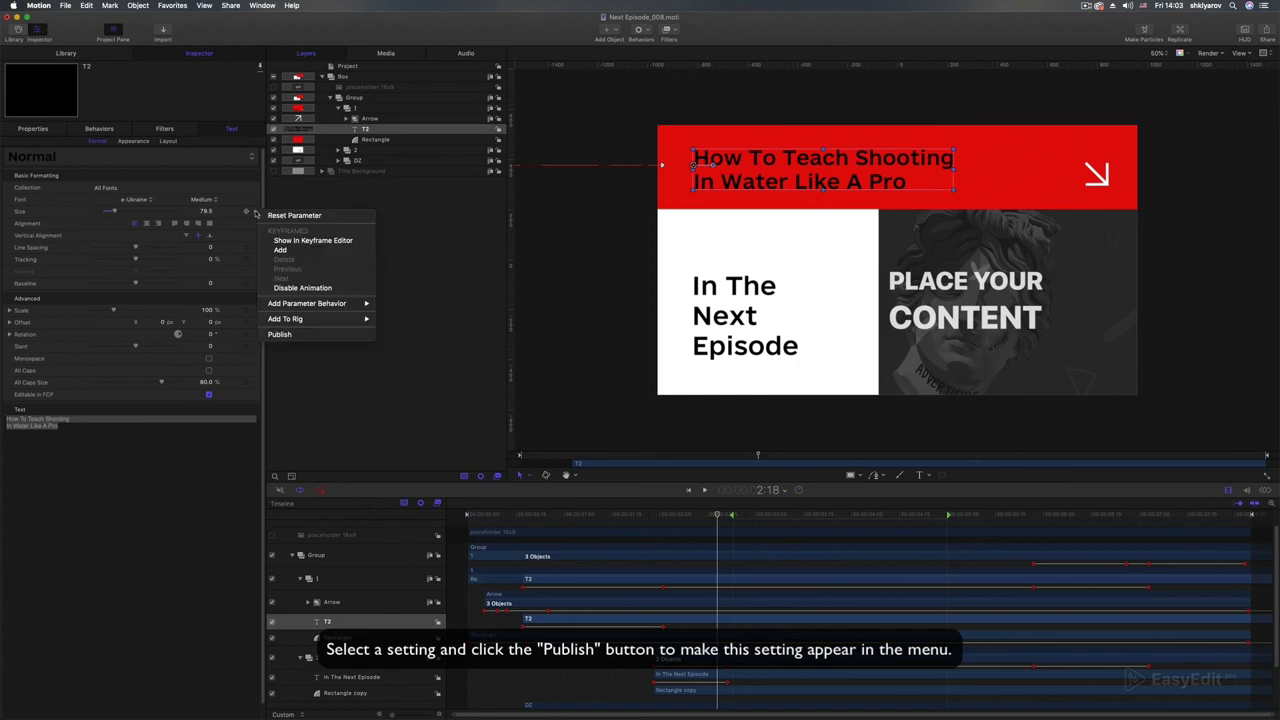
{"action": "left_click", "coordinate": [280, 334]}
- Test the published Size under Project by shrinking the banner title, then unpublish it
{"action": "left_click", "coordinate": [346, 67]}
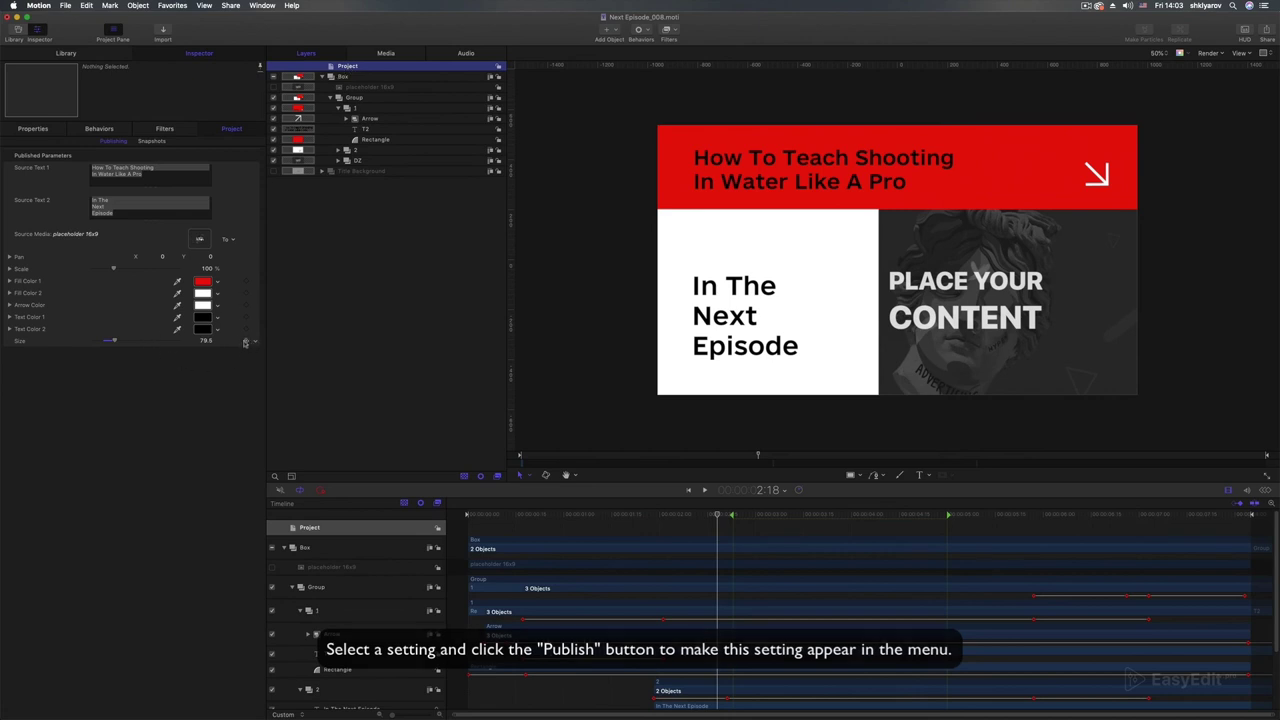
{"action": "left_click_drag", "start_coordinate": [205, 341], "coordinate": [144, 350]}
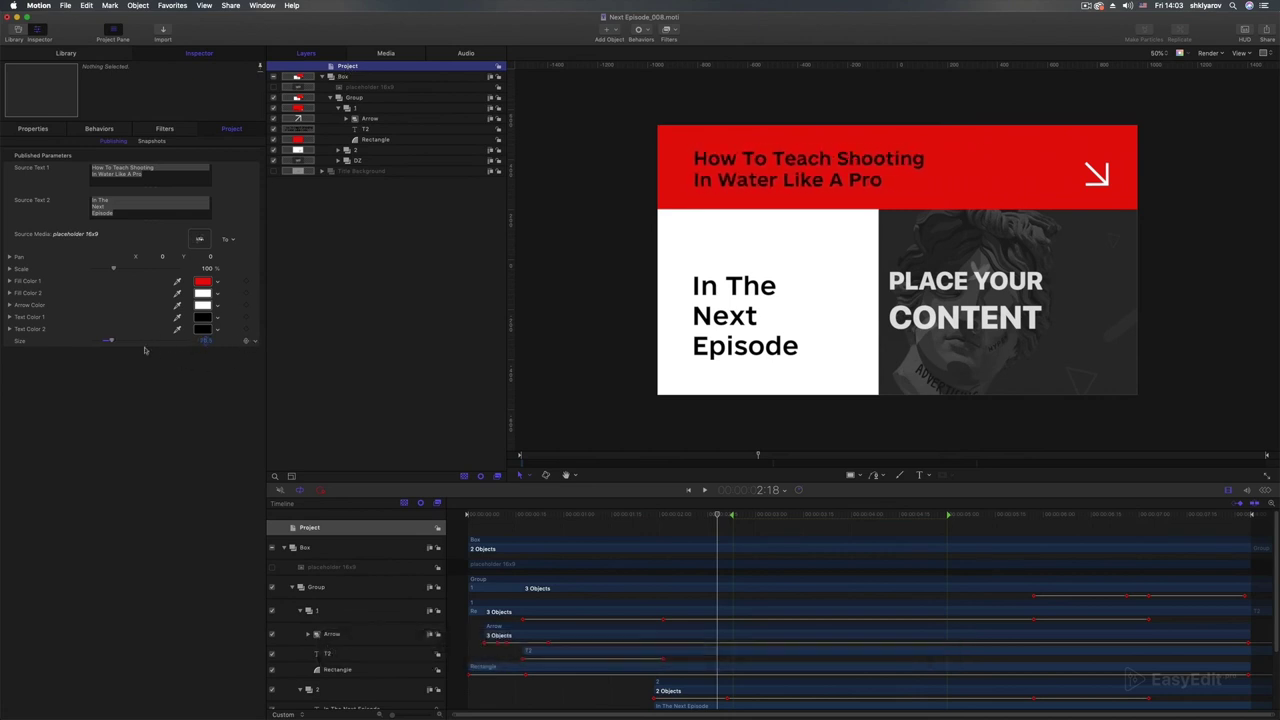
{"action": "left_click_drag", "start_coordinate": [27, 342], "coordinate": [30, 330]}
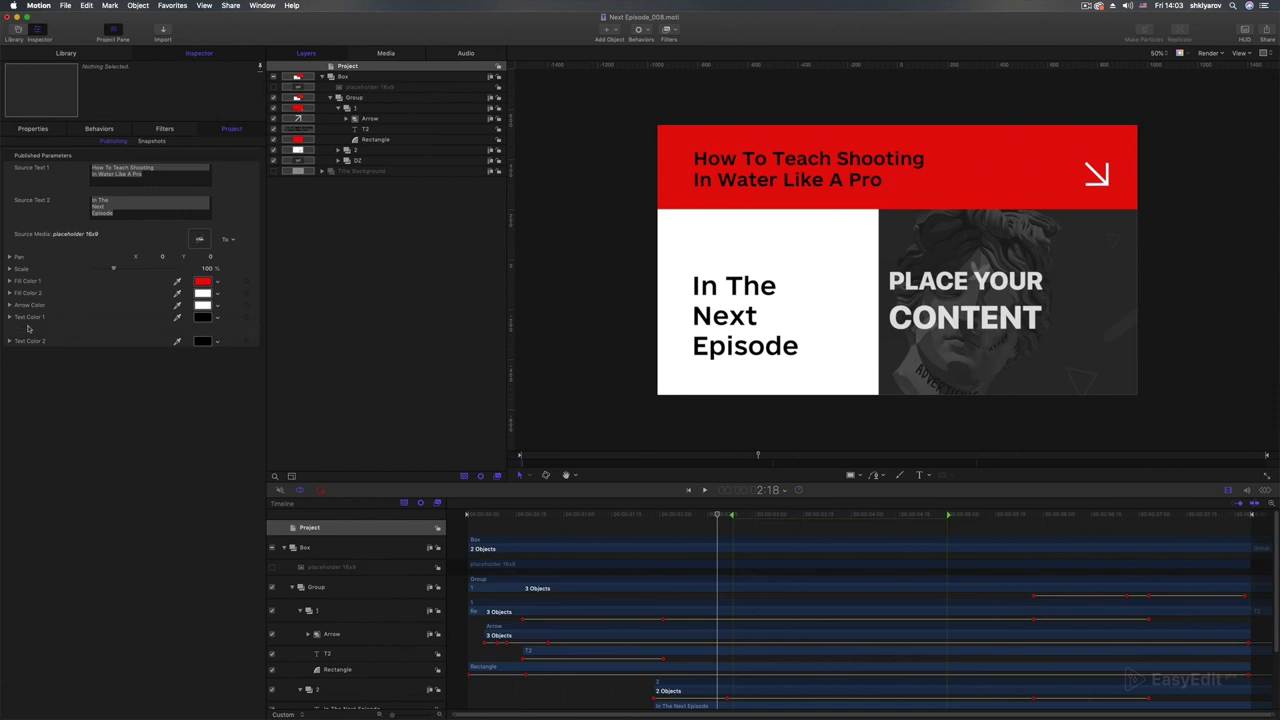
{"action": "mouse_move", "coordinate": [205, 330]}
{"action": "left_mouse_down"}
{"action": "mouse_move", "coordinate": [160, 330]}
{"action": "mouse_move", "coordinate": [250, 328]}
{"action": "left_mouse_up"}
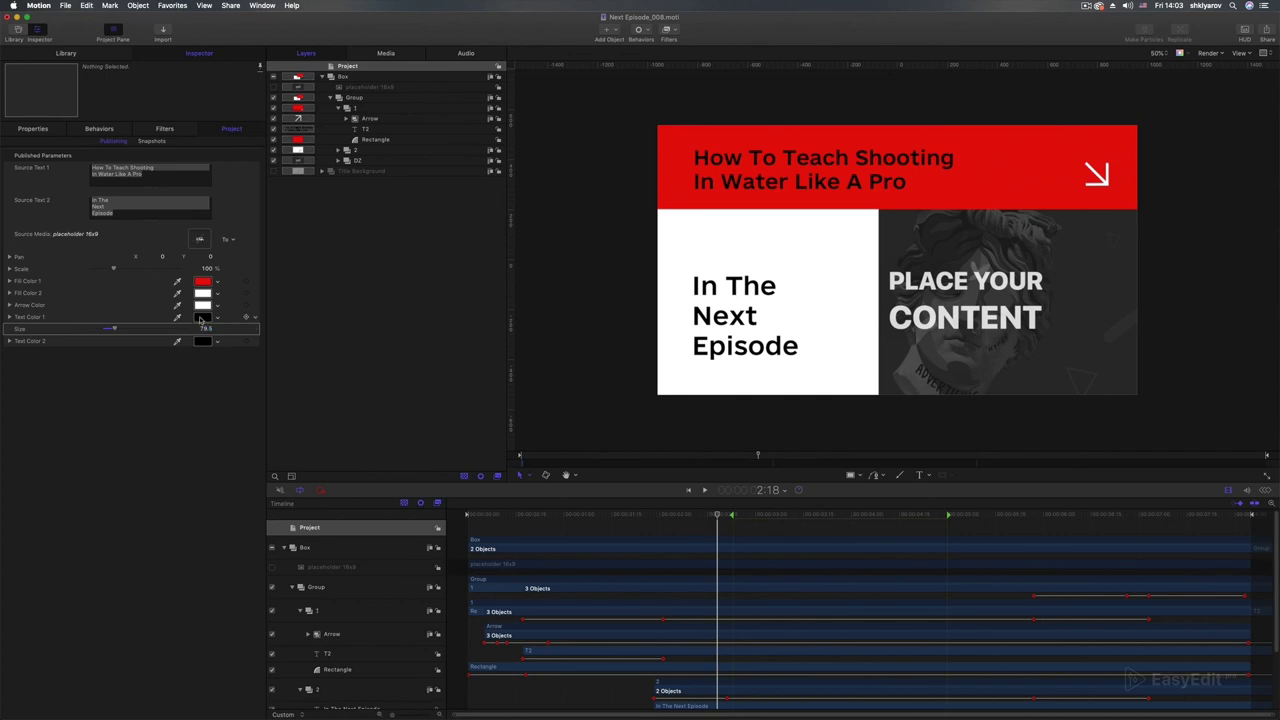
{"action": "left_click", "coordinate": [254, 329]}
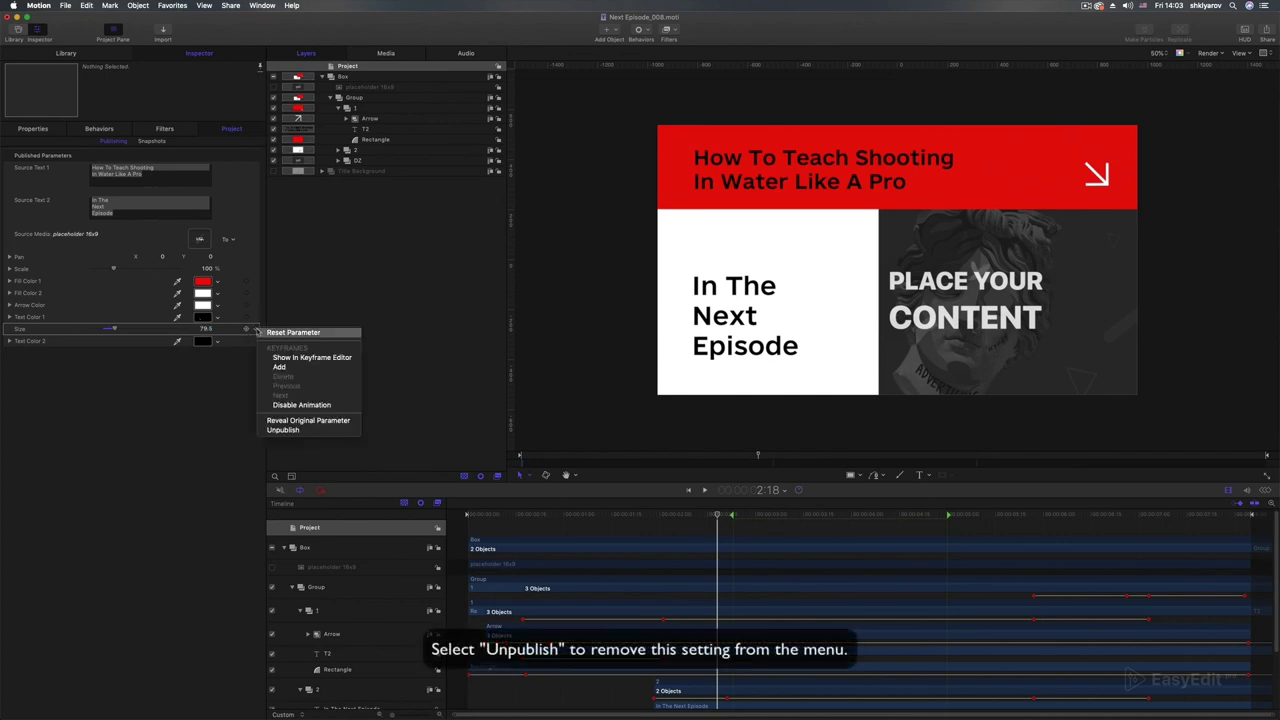
{"action": "left_click", "coordinate": [291, 431]}
{"action": "scroll", "coordinate": [564, 651], "scroll_direction": "down", "scroll_amount": 3}
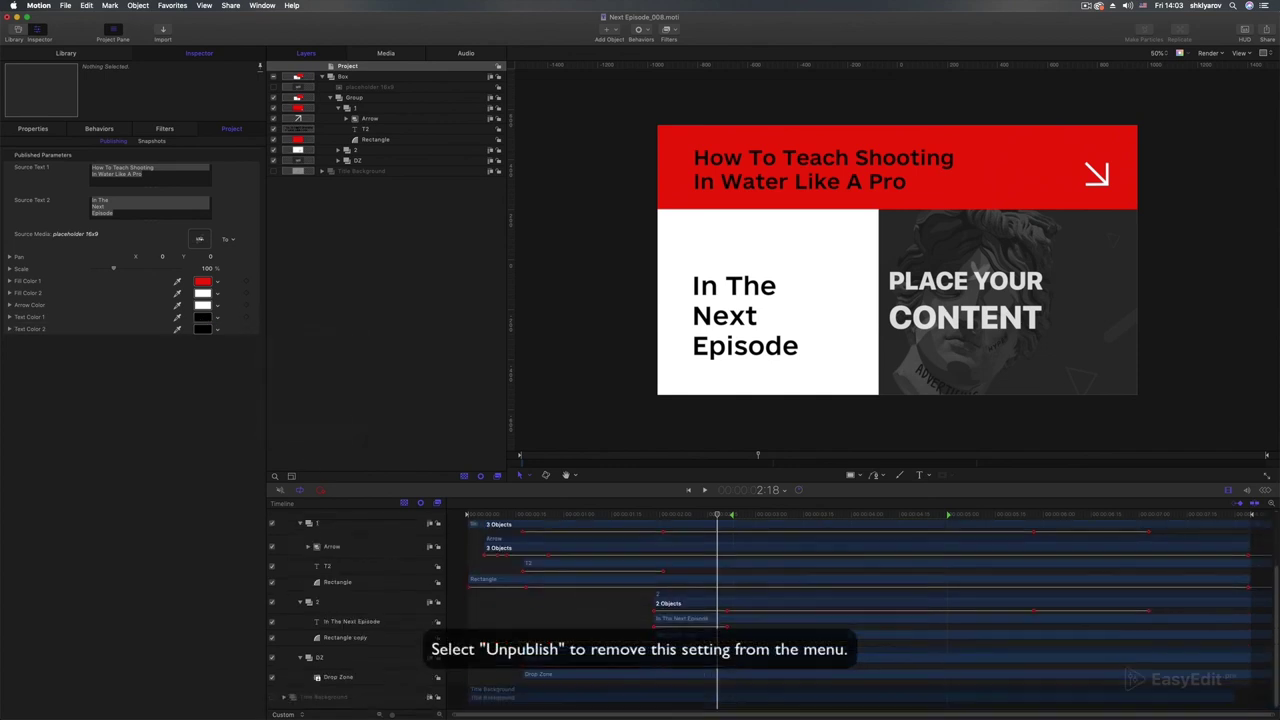
- Rescale the Drop Zone placeholder and move it to 164.5, -12.5 beside In The Next Episode
{"action": "left_click", "coordinate": [376, 680]}
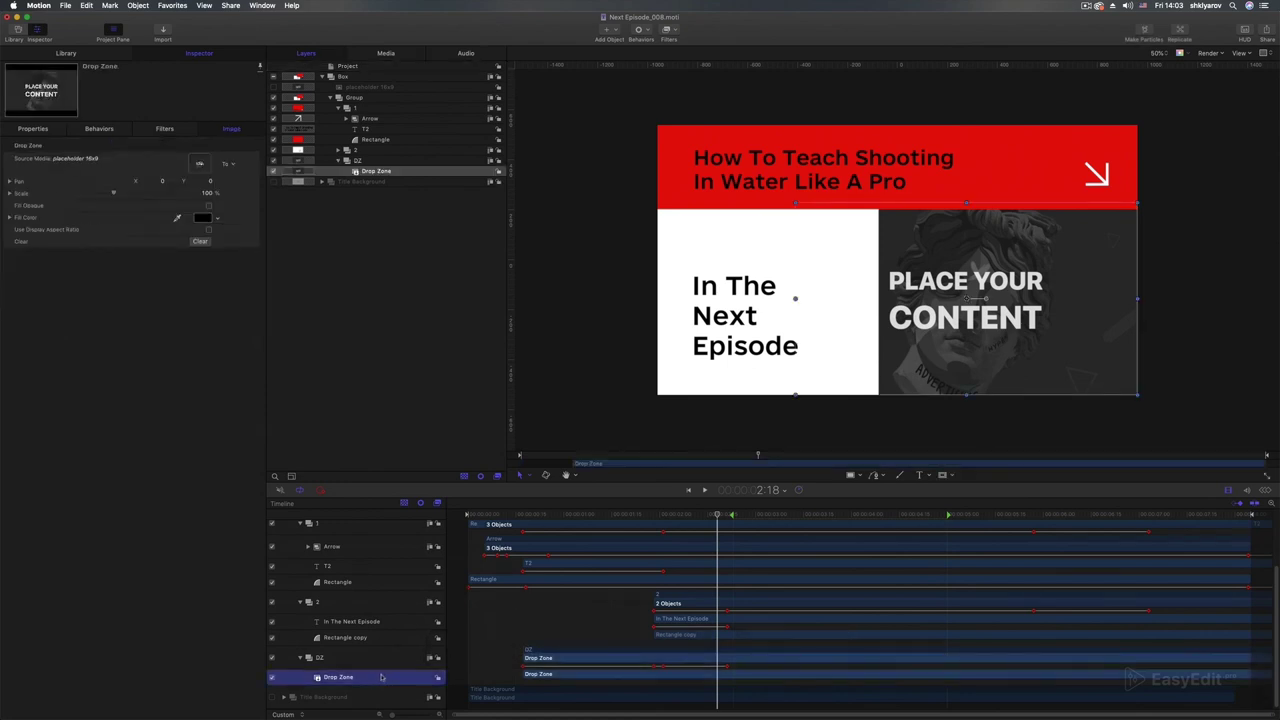
{"action": "left_click_drag", "start_coordinate": [543, 516], "coordinate": [723, 533]}
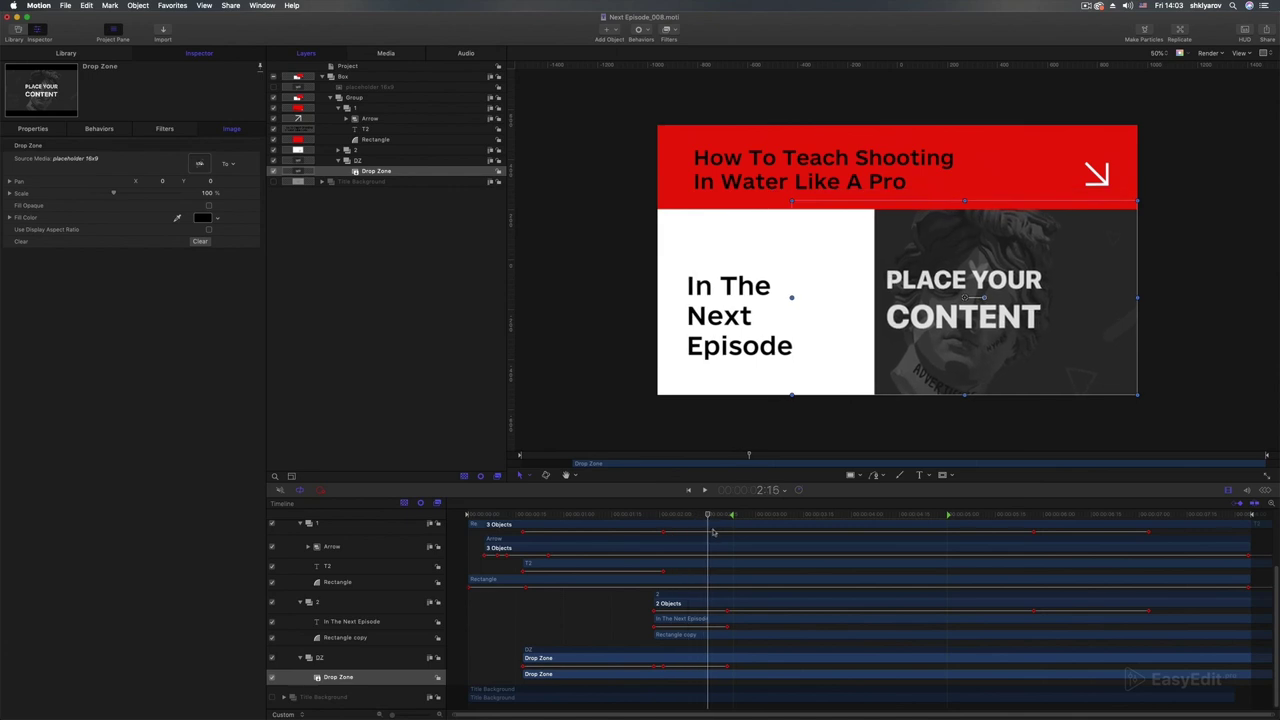
{"action": "left_click_drag", "start_coordinate": [207, 193], "coordinate": [212, 193]}
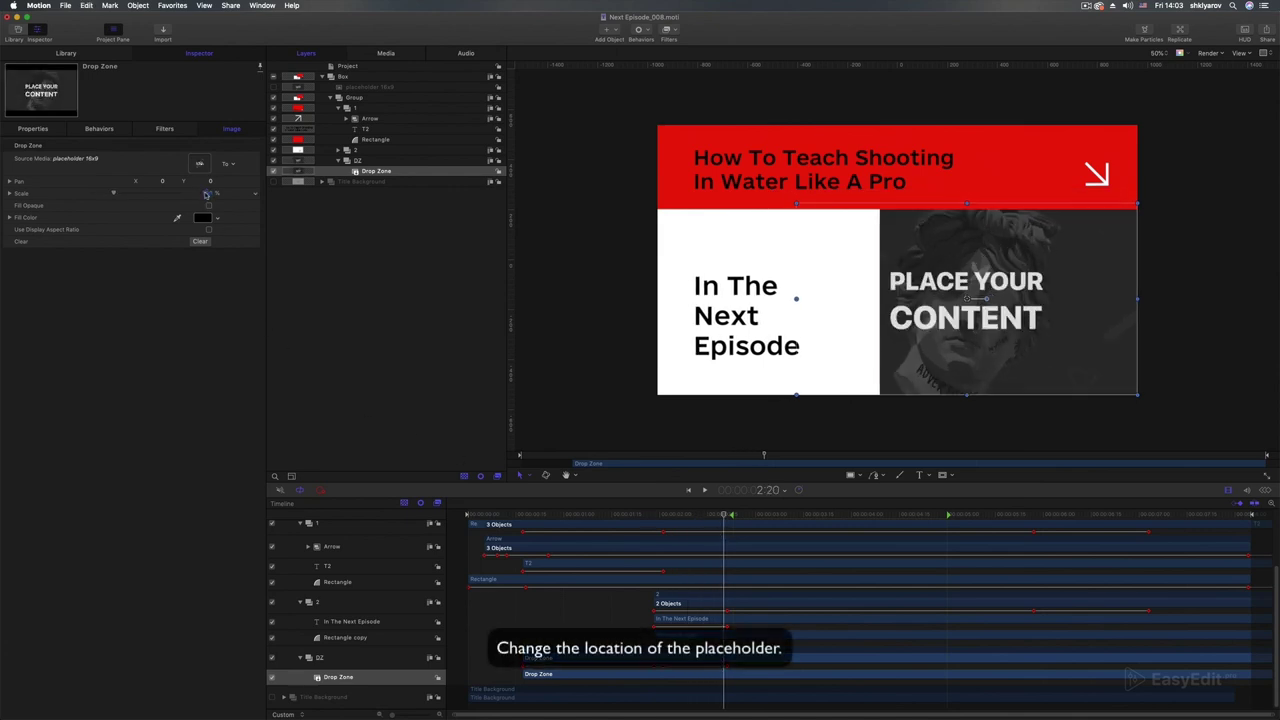
{"action": "left_click", "coordinate": [25, 129]}
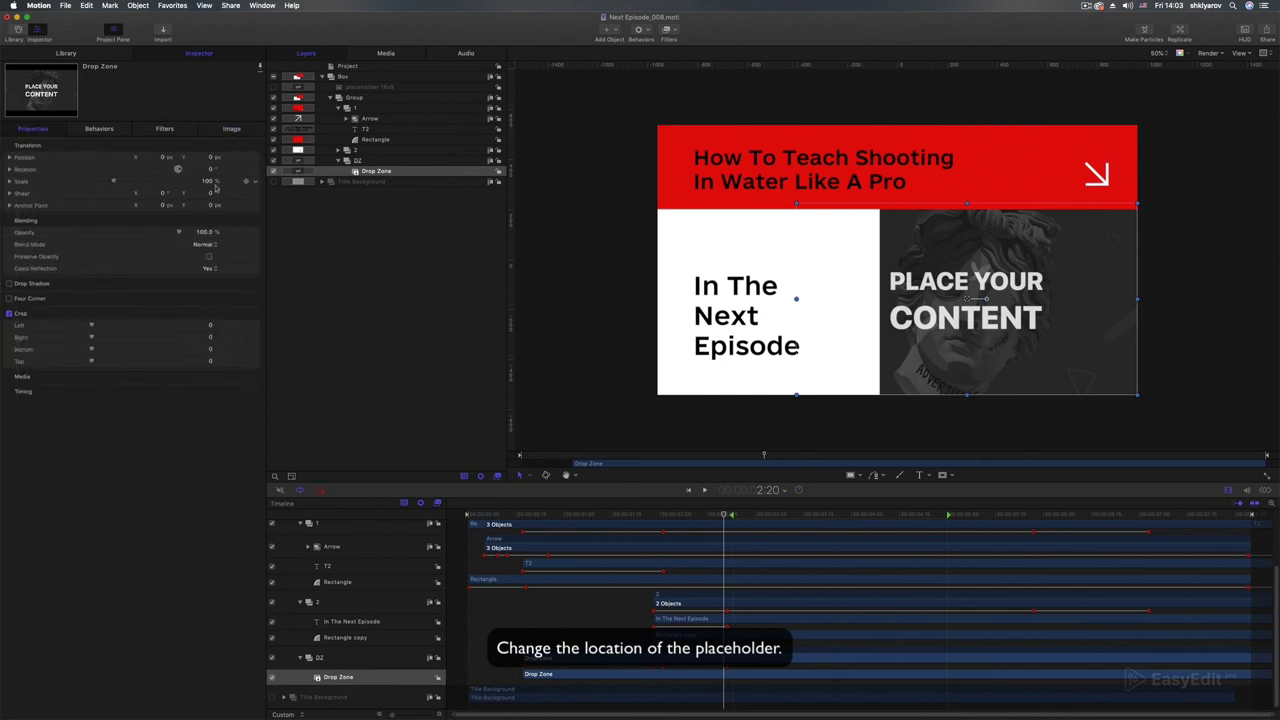
{"action": "mouse_move", "coordinate": [211, 182]}
{"action": "left_mouse_down"}
{"action": "mouse_move", "coordinate": [230, 182]}
{"action": "mouse_move", "coordinate": [276, 243]}
{"action": "left_mouse_up"}
{"action": "mouse_move", "coordinate": [689, 515]}
{"action": "left_mouse_down"}
{"action": "mouse_move", "coordinate": [659, 530]}
{"action": "mouse_move", "coordinate": [734, 532]}
{"action": "left_mouse_up"}
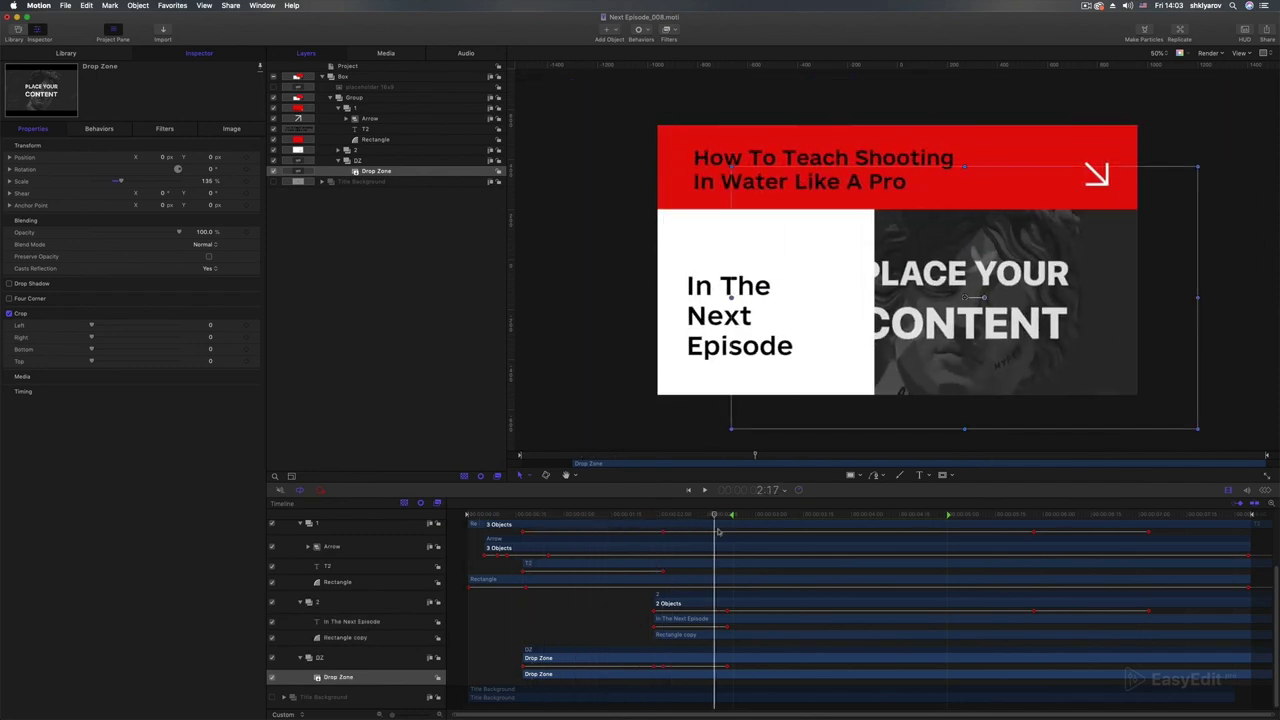
{"action": "left_click_drag", "start_coordinate": [218, 183], "coordinate": [210, 182]}
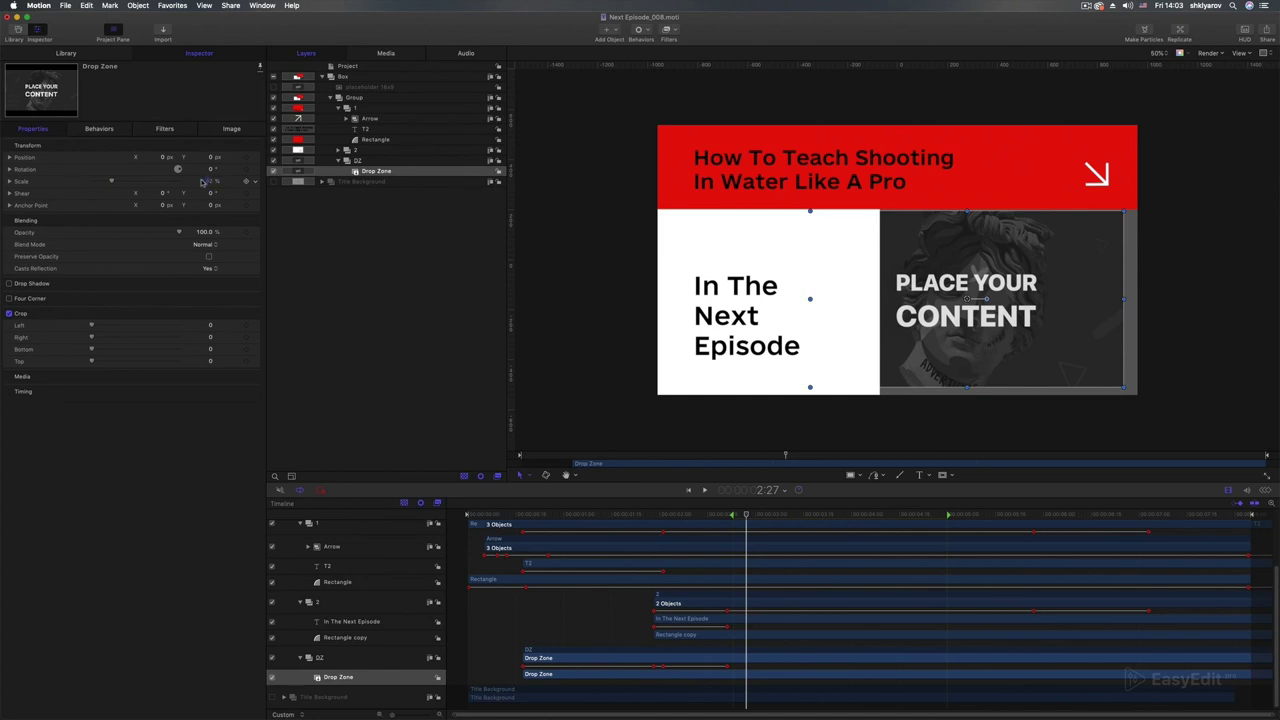
{"action": "left_click_drag", "start_coordinate": [902, 343], "coordinate": [928, 344]}
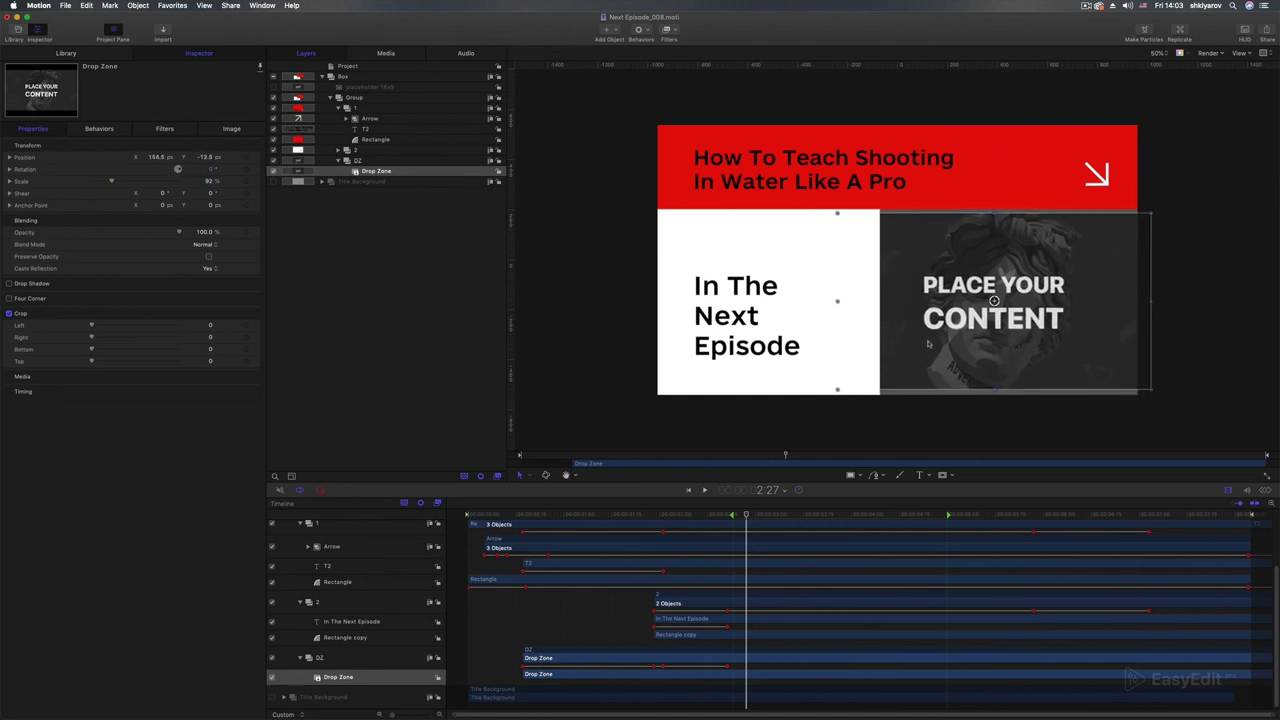
{"action": "left_click_drag", "start_coordinate": [206, 181], "coordinate": [207, 182]}
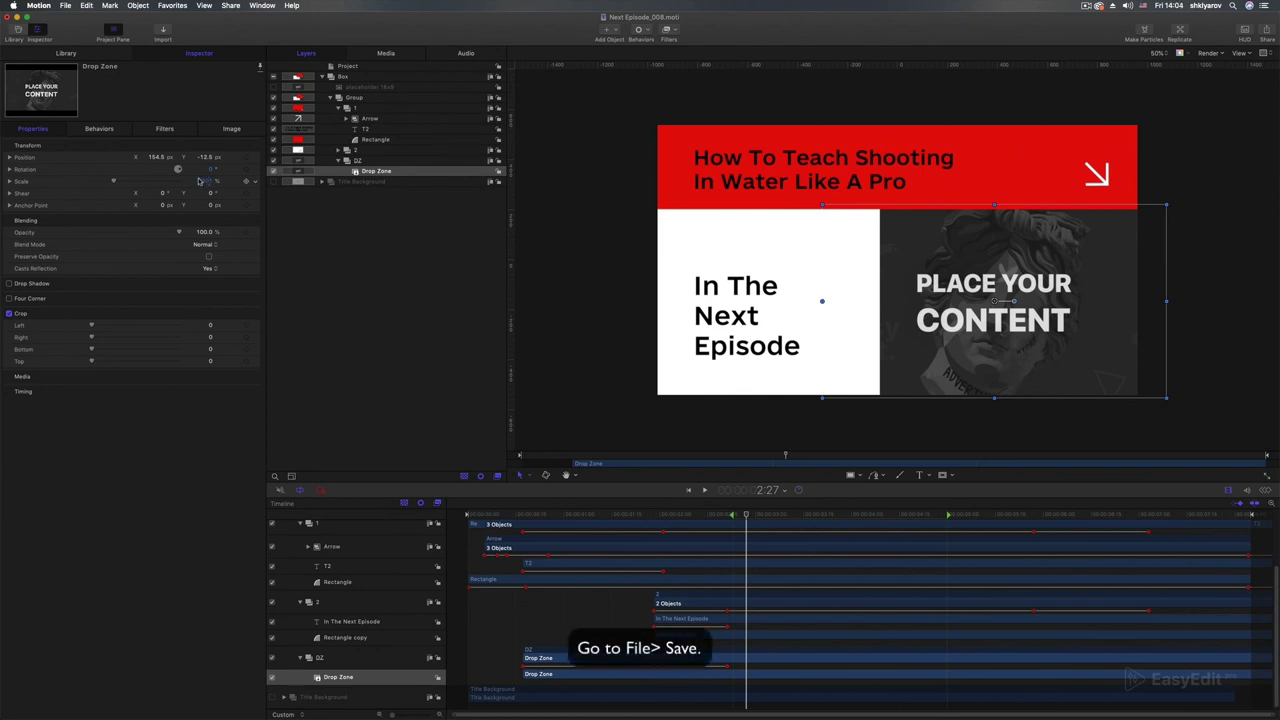
- Save the Next Episode_008 title from the File menu
{"action": "left_click", "coordinate": [65, 5]}
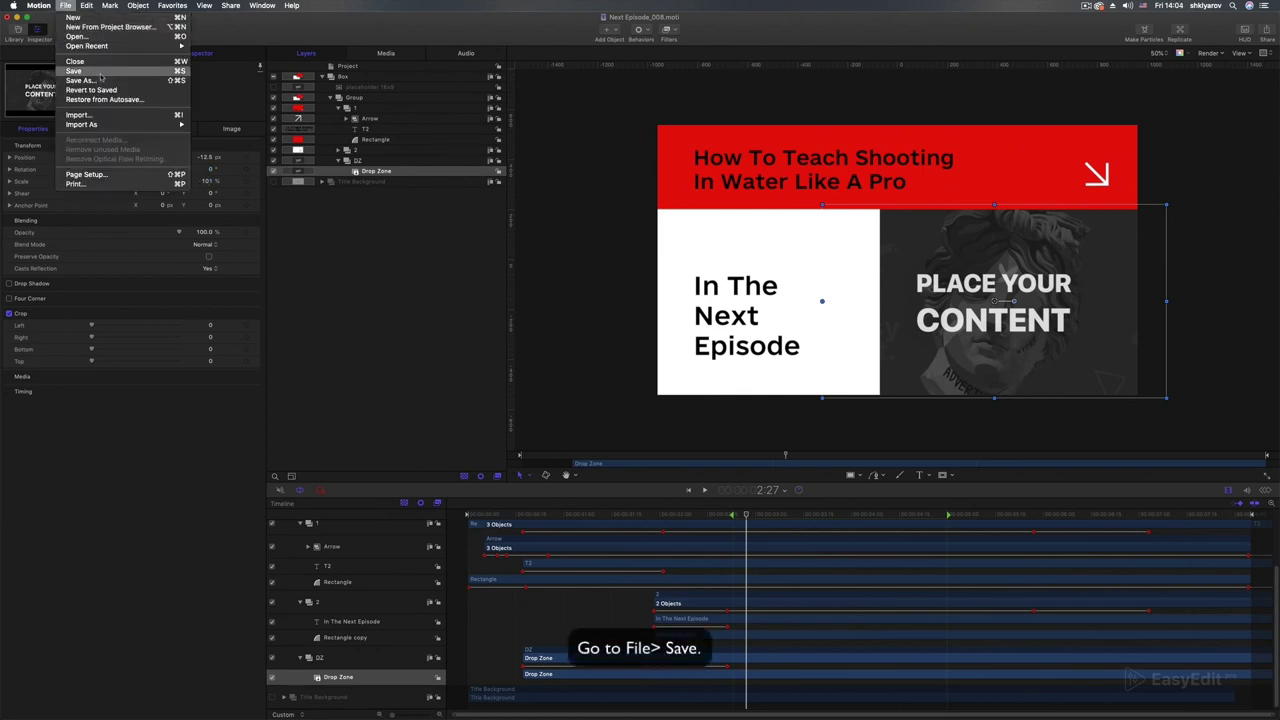